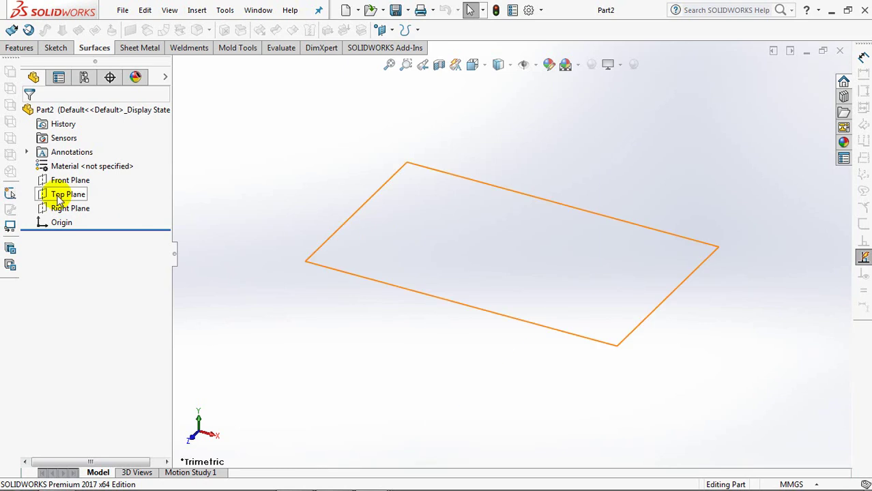
- Draw an ellipse on the Top Plane centred at the origin
click(69, 175)
click(236, 32)
click(512, 253)
click(660, 254)
click(525, 174)
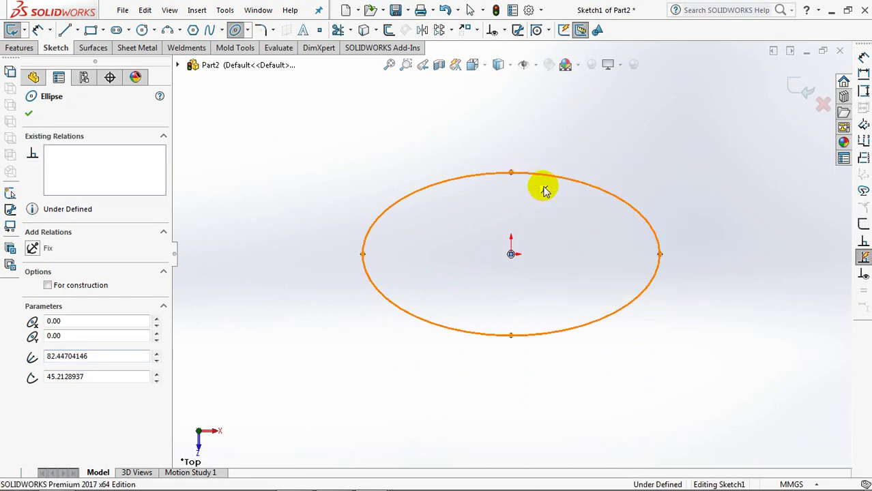
key(Escape)
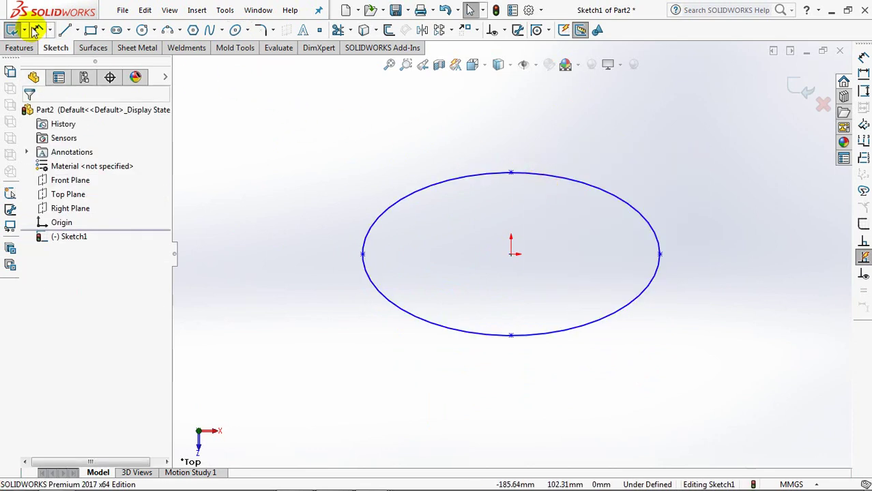
- Dimension the ellipse with a 13.5 half-width and 16.5 overall height
click(36, 31)
click(660, 255)
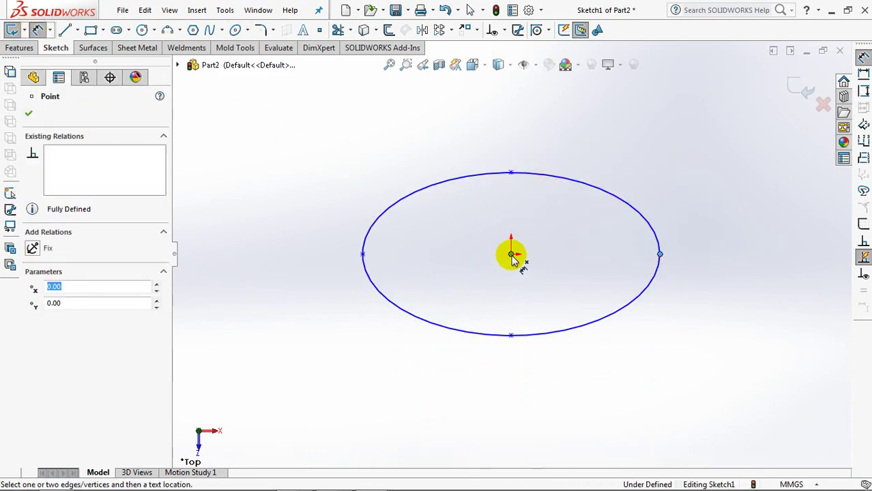
click(572, 213)
click(575, 220)
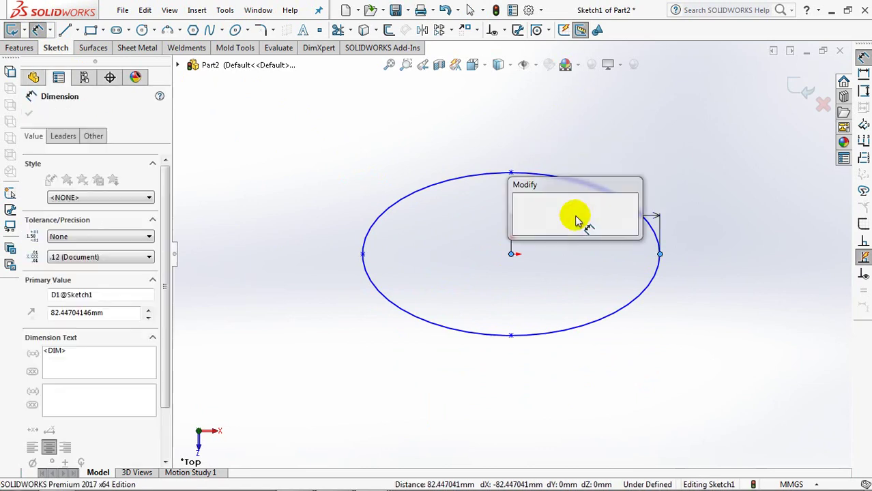
text(13.5)
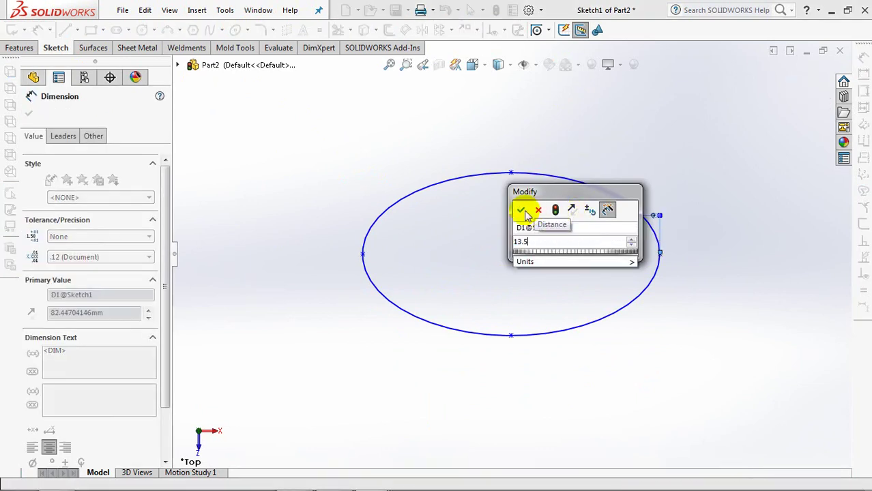
click(520, 210)
click(511, 172)
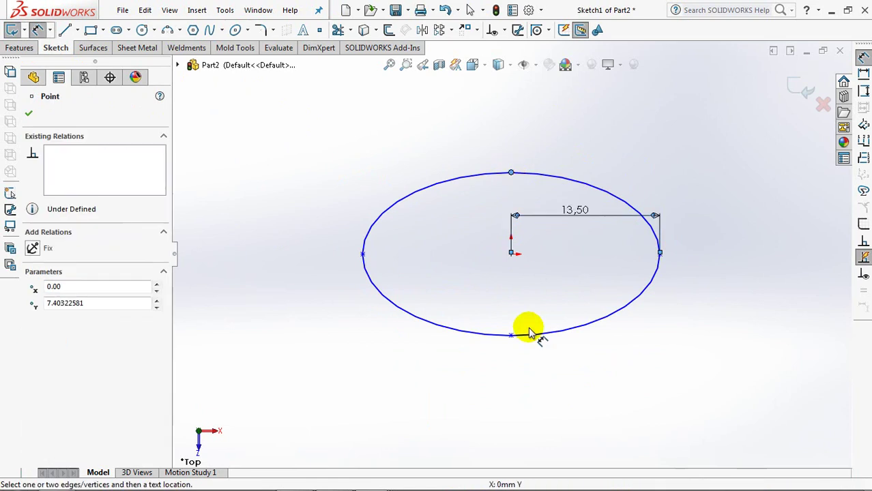
click(511, 335)
click(698, 263)
text(16,)
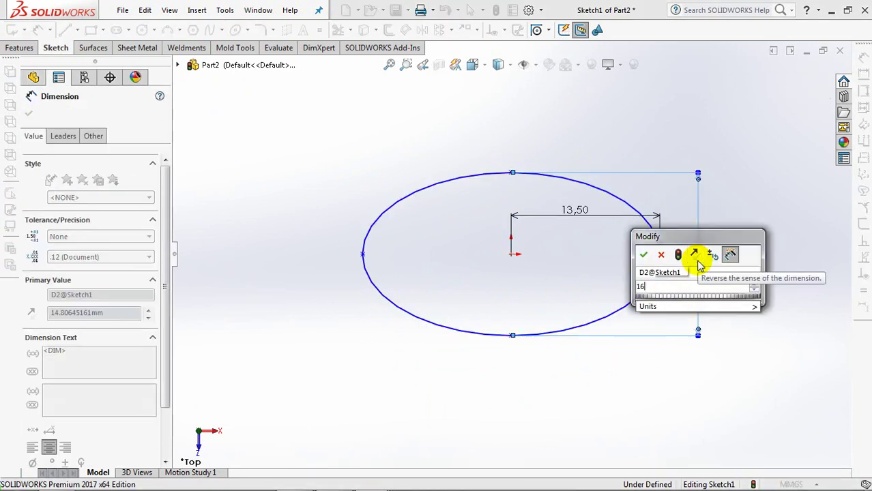
text(5)
click(644, 254)
key(Escape)
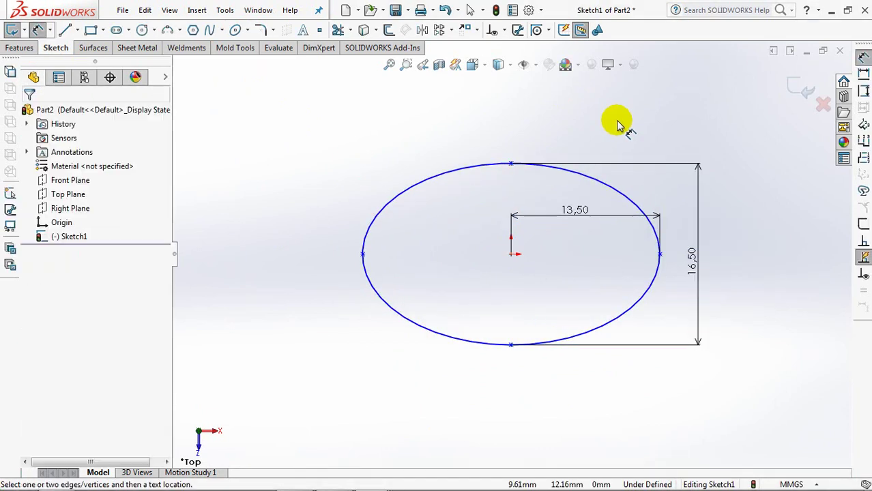
- Align the ellipse's top point vertically with its centre
right_click(619, 123)
click(648, 162)
click(511, 164)
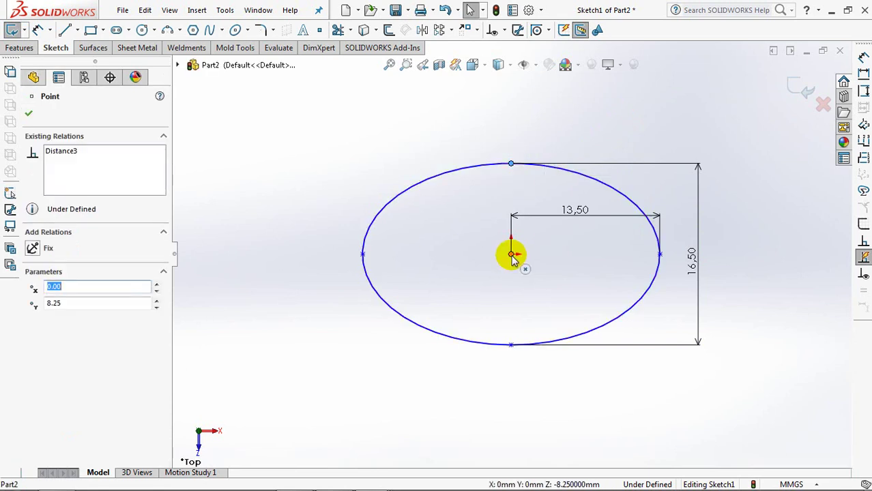
ctrl+click(511, 255)
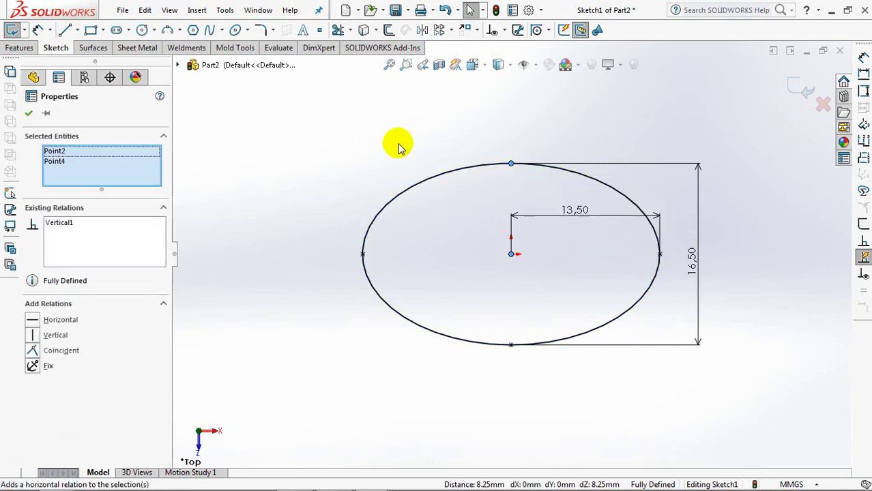
- Draw a horizontal centerline from the ellipse centre out to the left
click(399, 146)
click(77, 30)
click(93, 61)
click(511, 255)
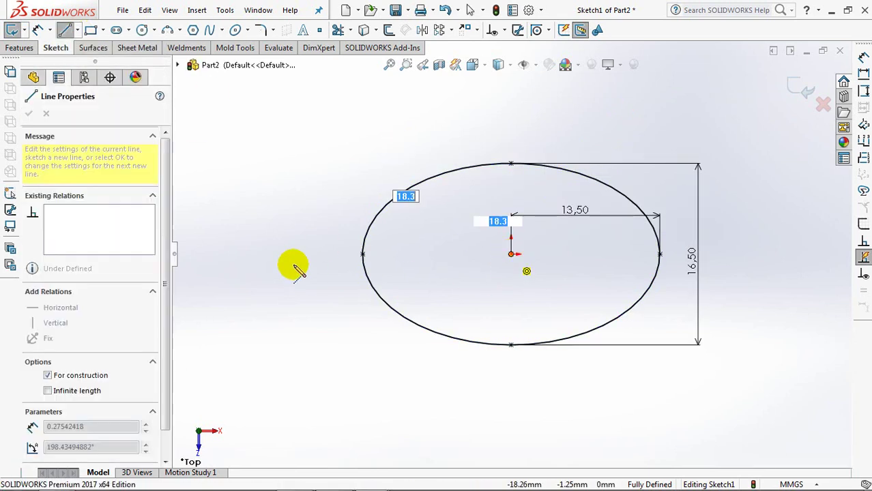
click(254, 254)
right_click(255, 254)
click(280, 266)
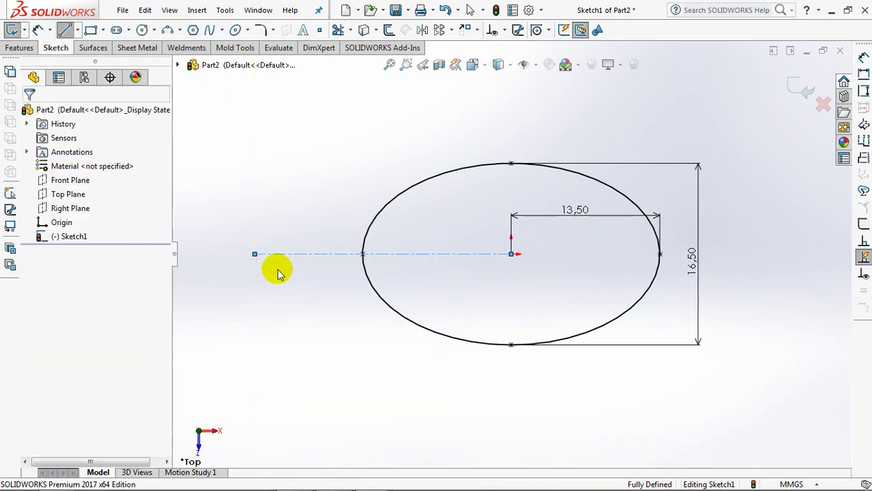
- Draw a line tangent to the ellipse's upper edge and mirror it about the centerline
click(65, 30)
drag(254, 254, 450, 175)
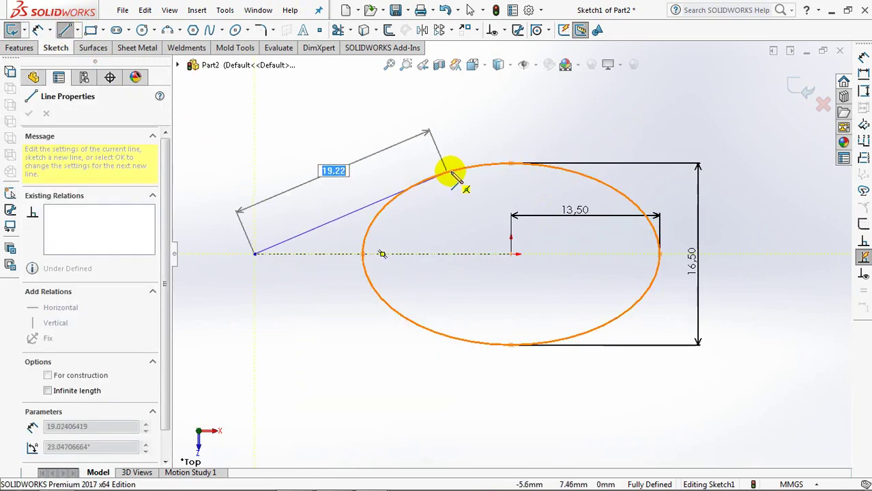
click(424, 180)
right_click(424, 180)
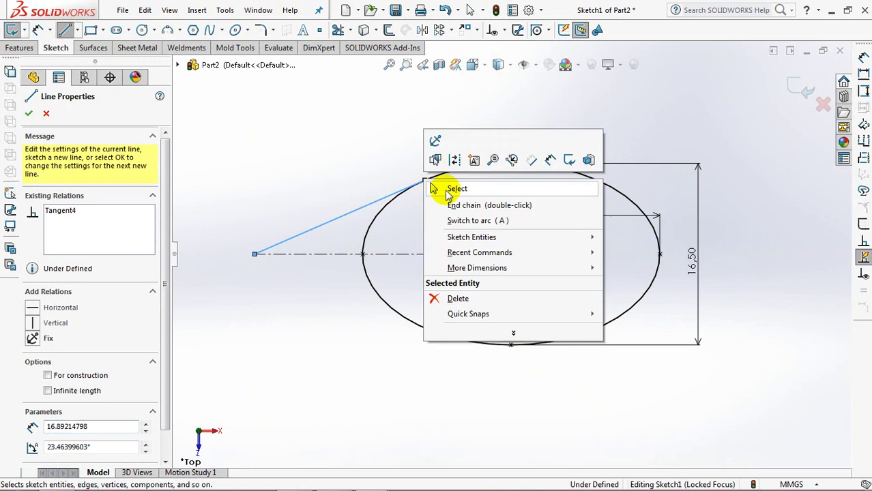
click(450, 188)
click(410, 29)
click(345, 211)
click(336, 256)
click(29, 116)
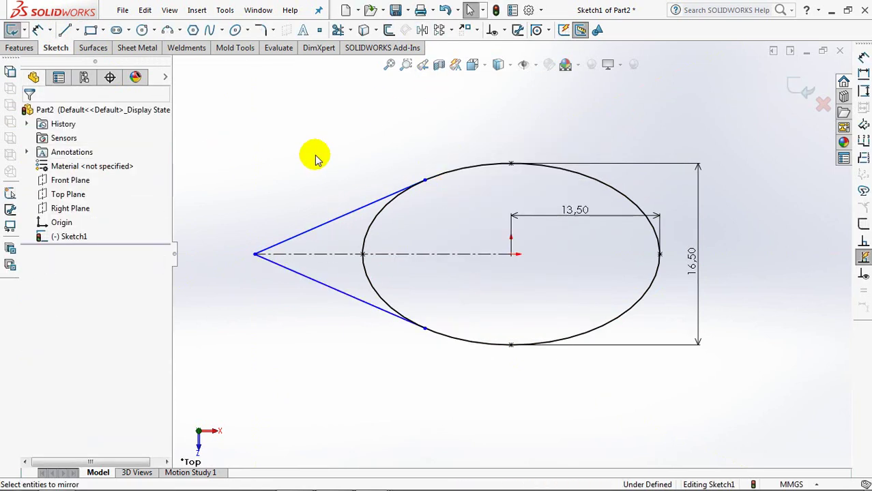
- Dimension the teardrop's overall length from tip to right vertex as 39
click(254, 255)
click(660, 254)
click(514, 135)
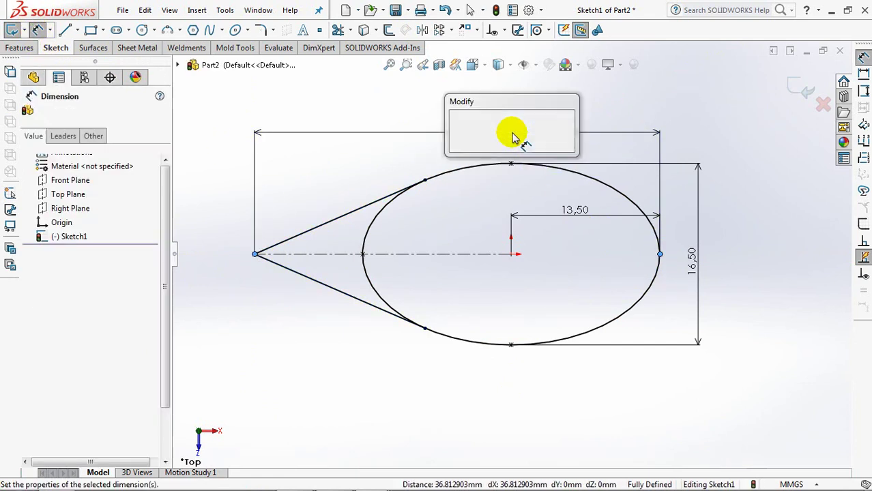
text(39)
click(454, 125)
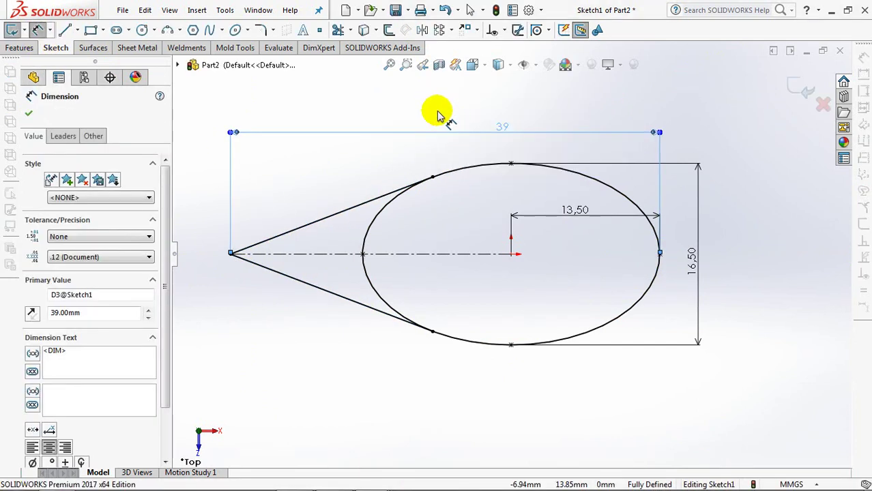
click(438, 114)
- Trim the ellipse's inner arc and exit the teardrop sketch
click(338, 31)
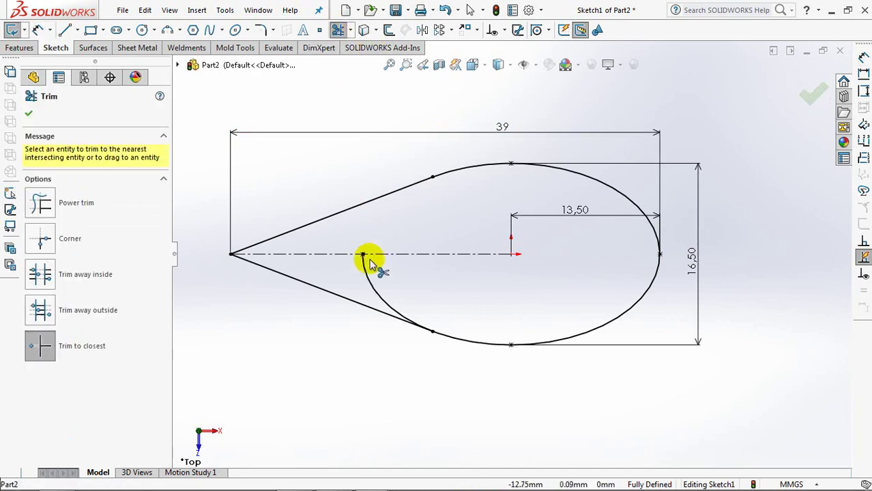
click(812, 98)
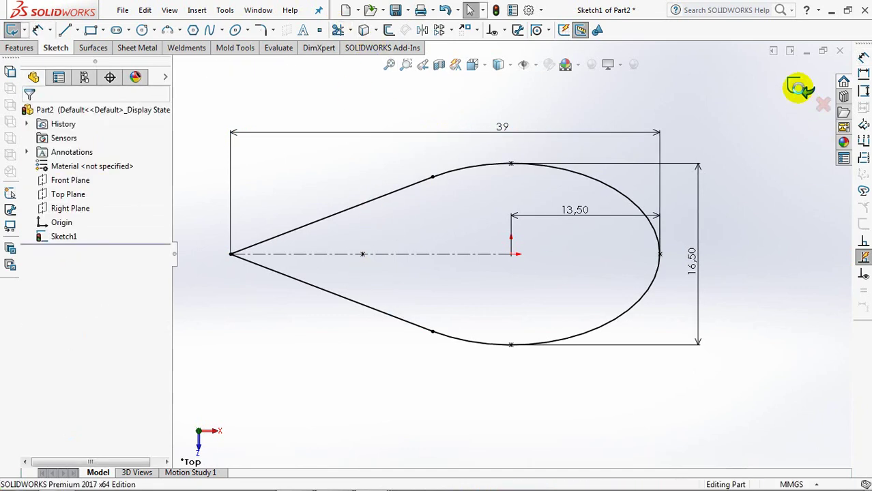
click(799, 88)
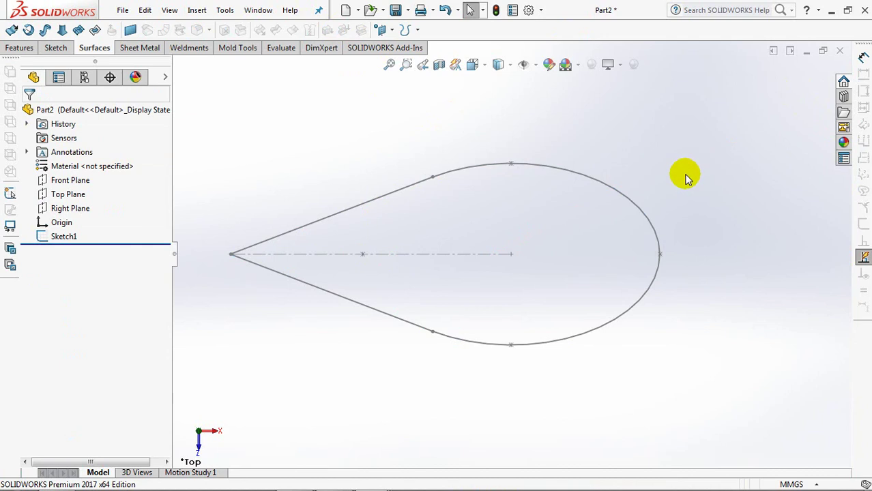
- Start a new sketch on the Front Plane from an isometric view
key(ctrl+7)
click(68, 180)
click(78, 164)
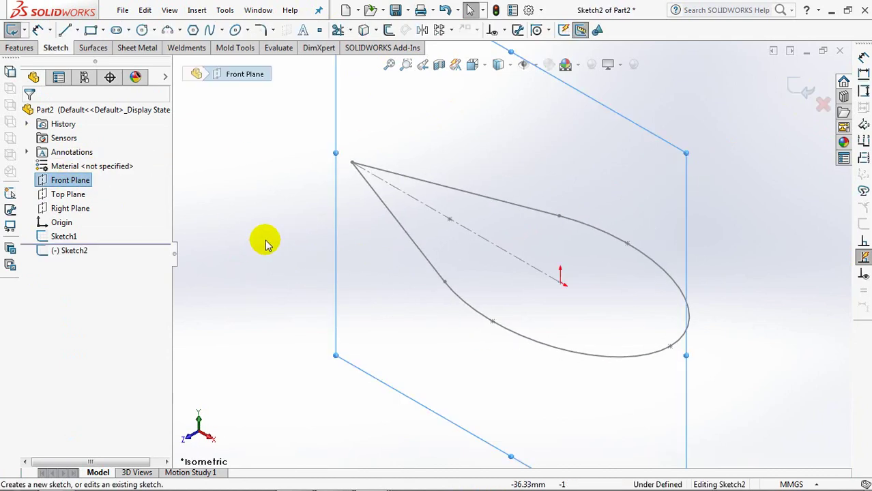
click(246, 198)
- Draw three-point arcs rising from the teardrop's round end and pointed tip, viewed from front
click(167, 29)
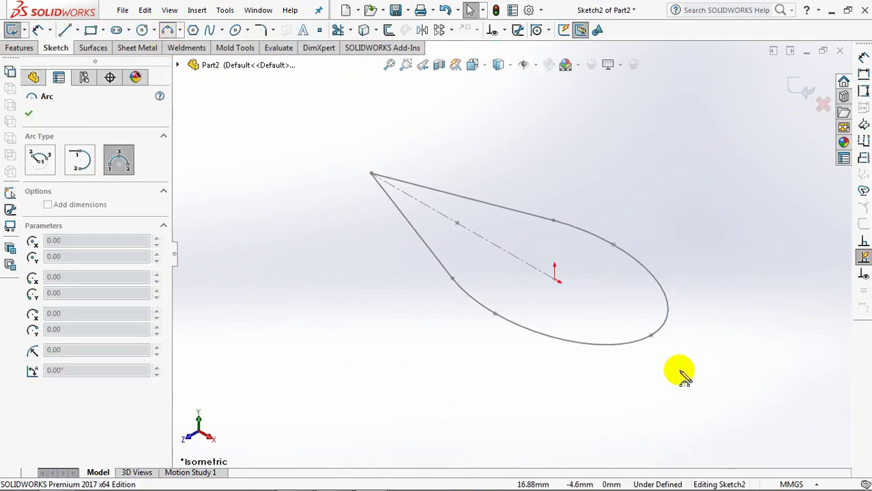
click(652, 337)
click(706, 326)
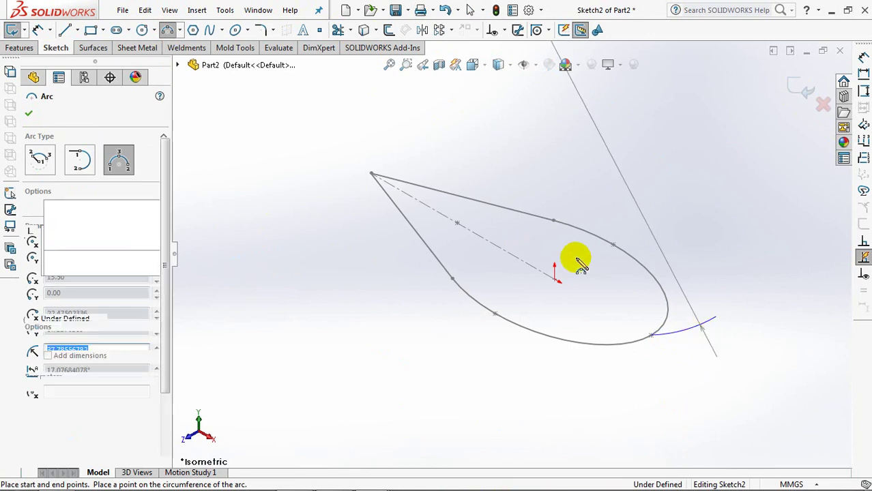
scroll(563, 308, up, 2)
click(460, 280)
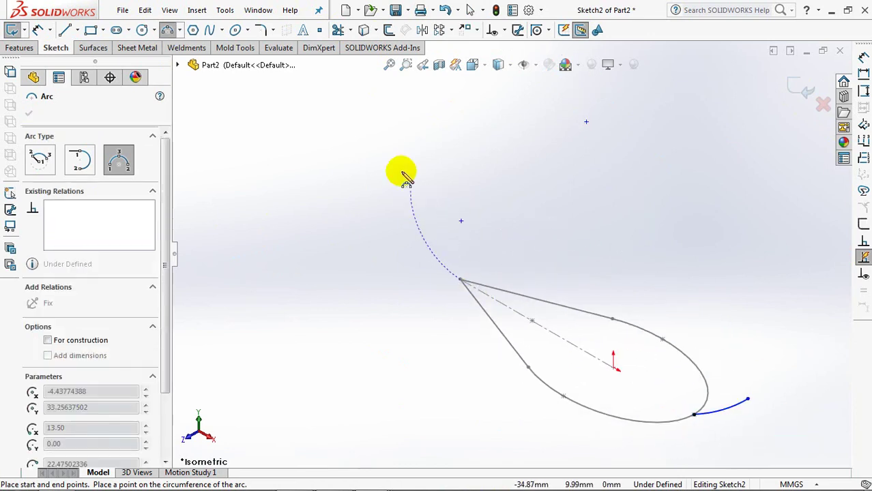
click(337, 113)
click(380, 161)
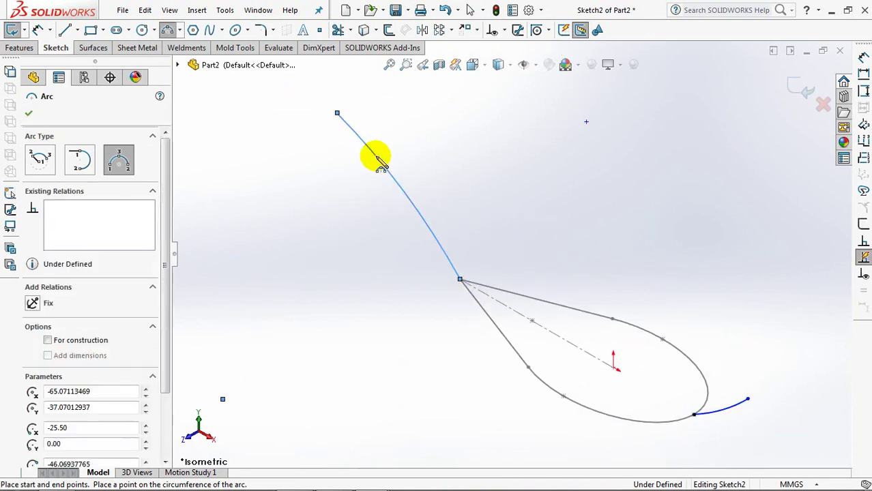
key(Escape)
key(ctrl+1)
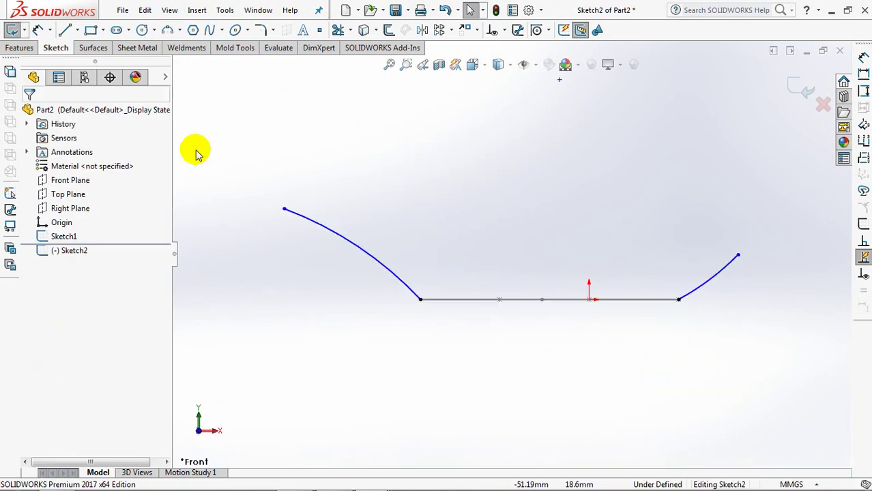
- Dimension the right arc with an 8 height and 15 width
click(37, 30)
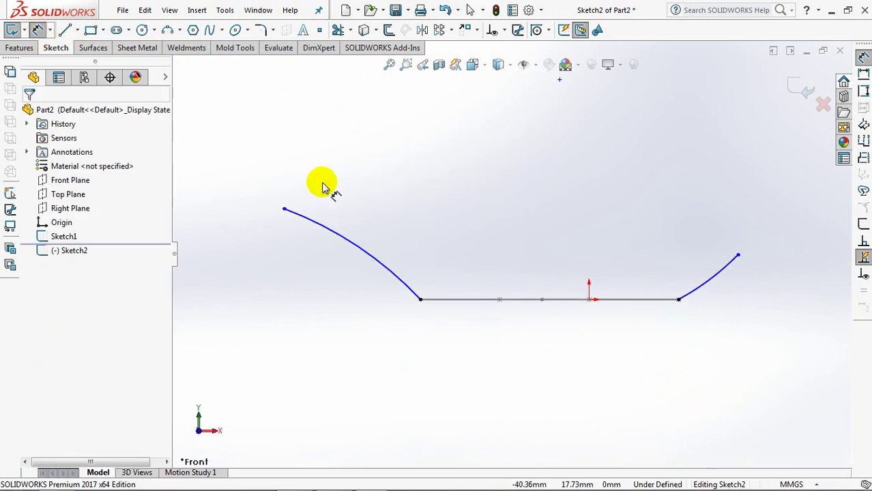
click(680, 301)
click(739, 255)
click(775, 280)
text(8)
click(722, 273)
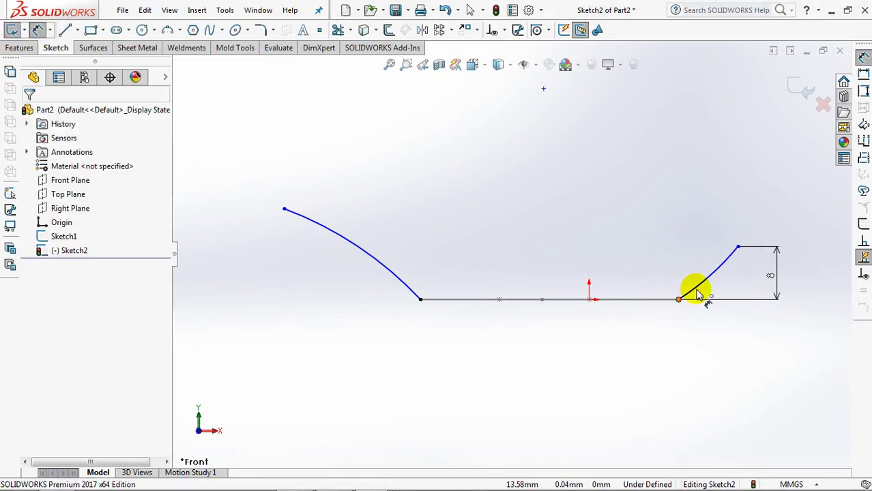
click(679, 299)
click(738, 247)
click(722, 217)
text(1)
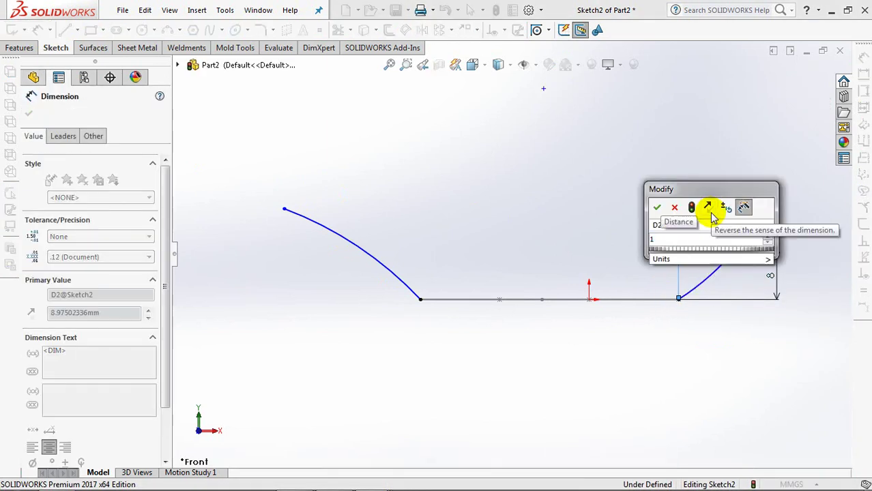
text(6)
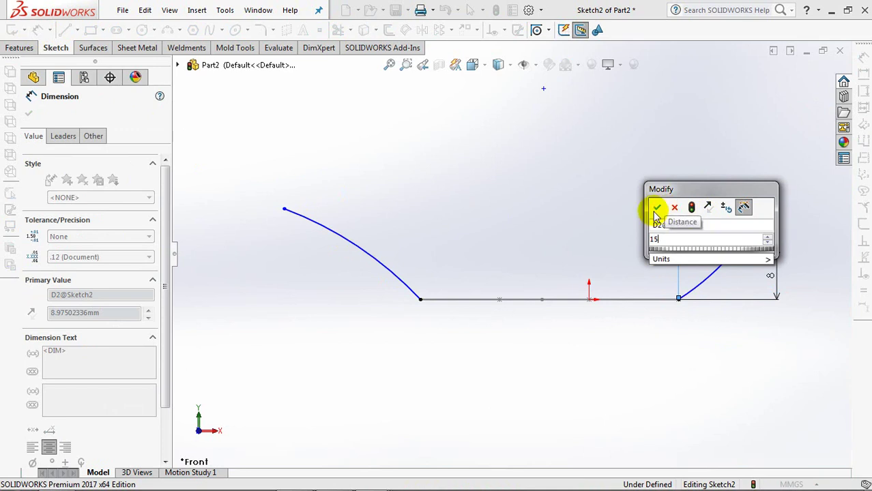
click(657, 207)
key(Escape)
- Give the right arc a 35 mm radius
click(728, 277)
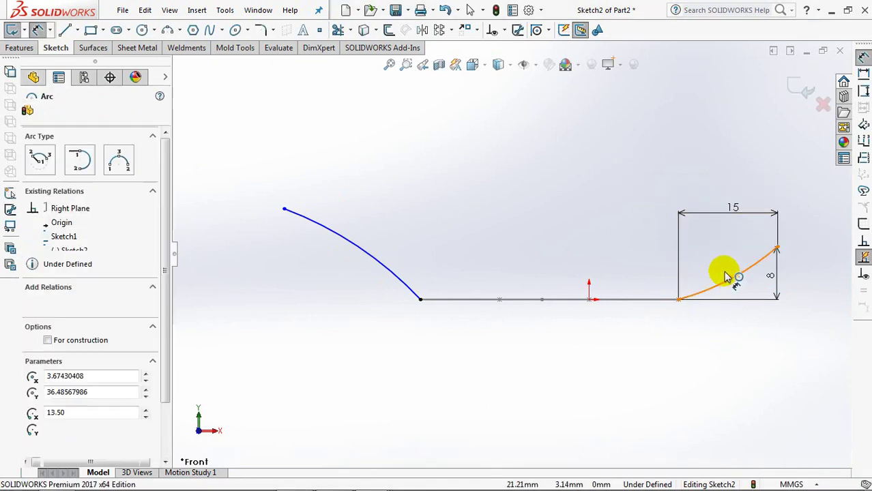
click(716, 254)
text(35)
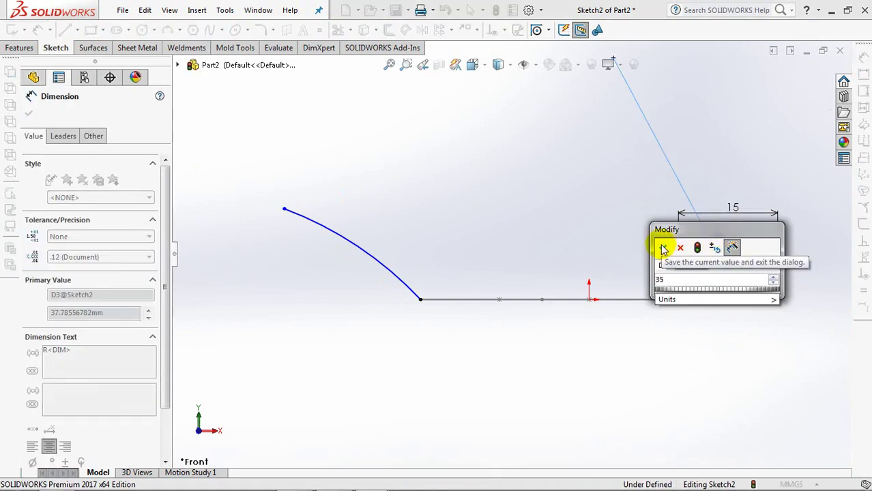
click(664, 250)
key(Escape)
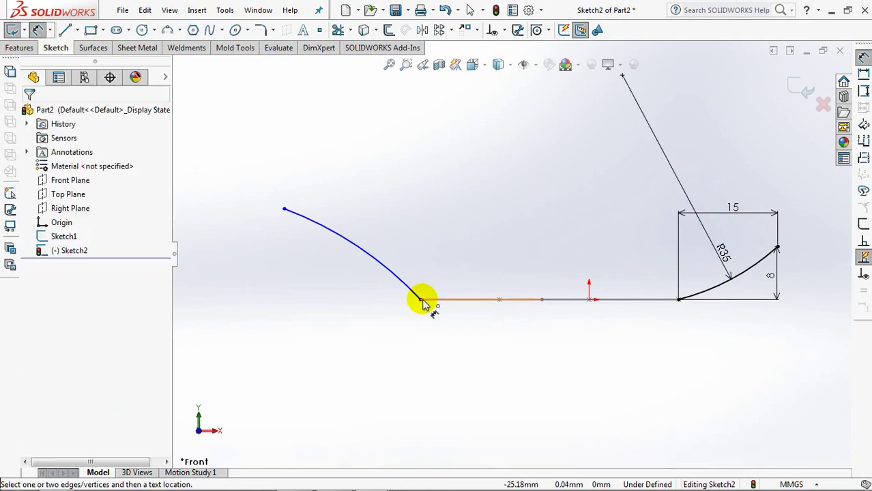
- Dimension the long left arc with a 56 length and 22 height
click(421, 300)
click(351, 334)
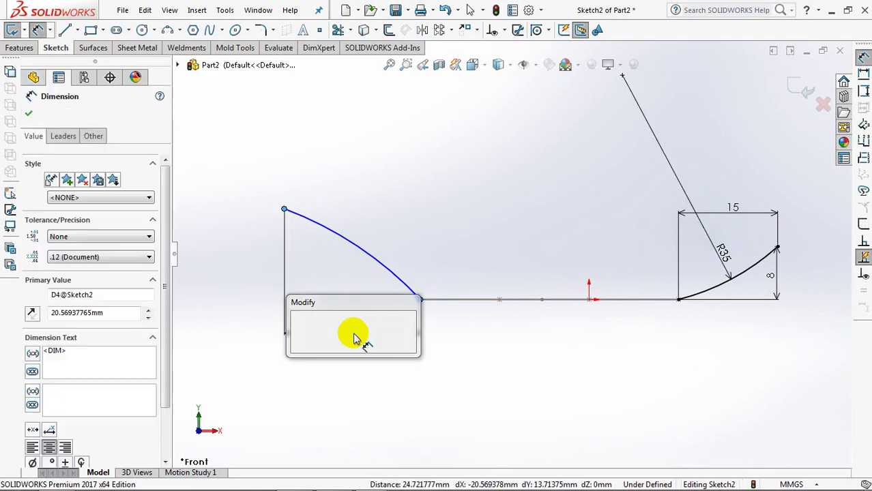
text(56)
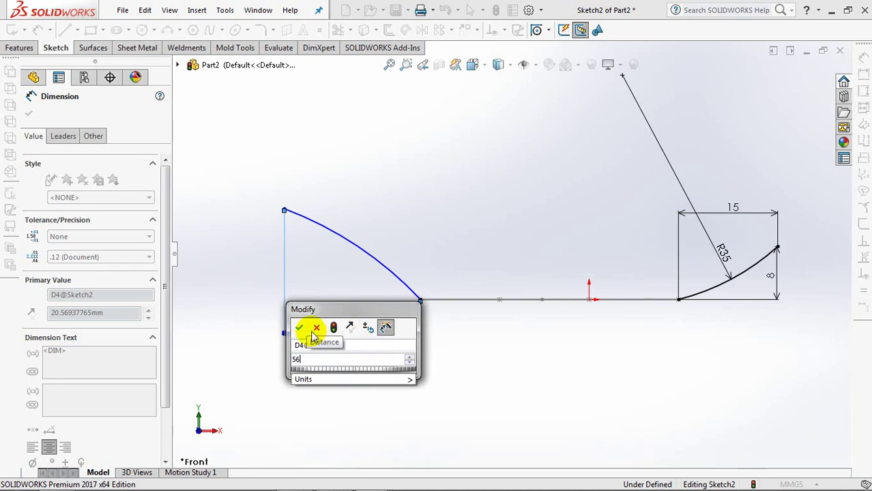
key(Return)
key(z)
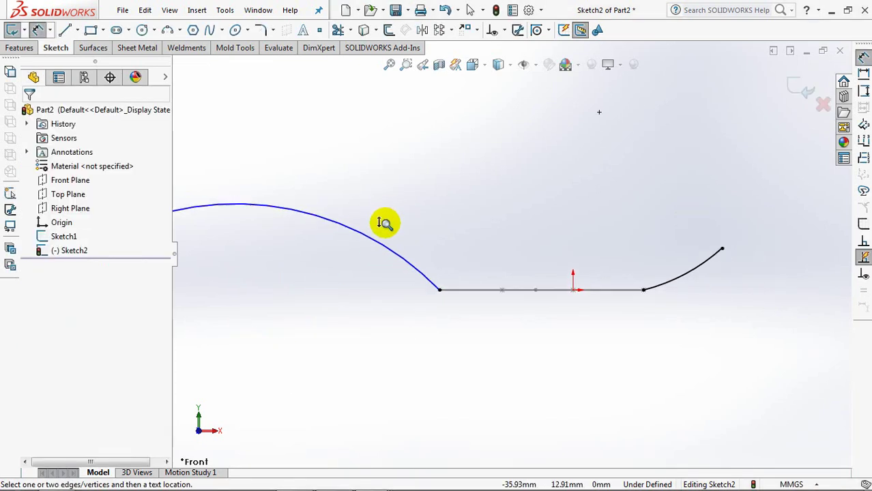
key(z)
click(453, 283)
click(216, 225)
click(194, 251)
text(22)
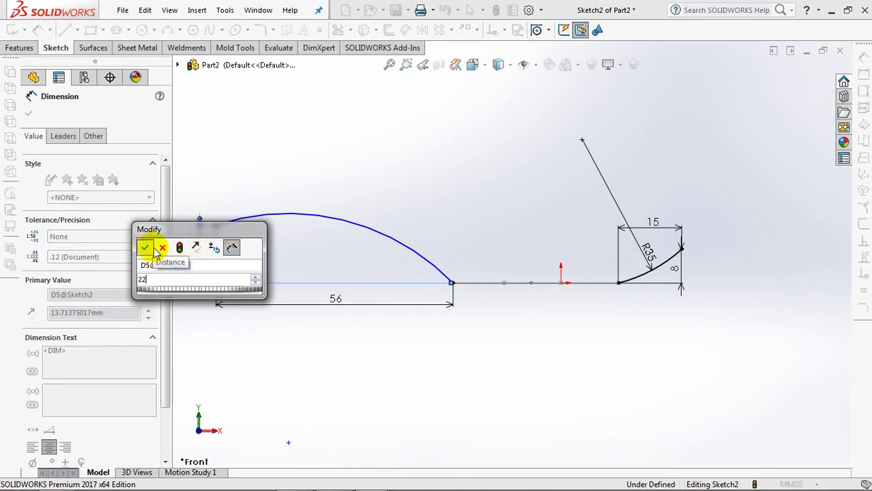
click(144, 247)
- Set the left arc radius to 175 and move the R175 label clear
click(347, 202)
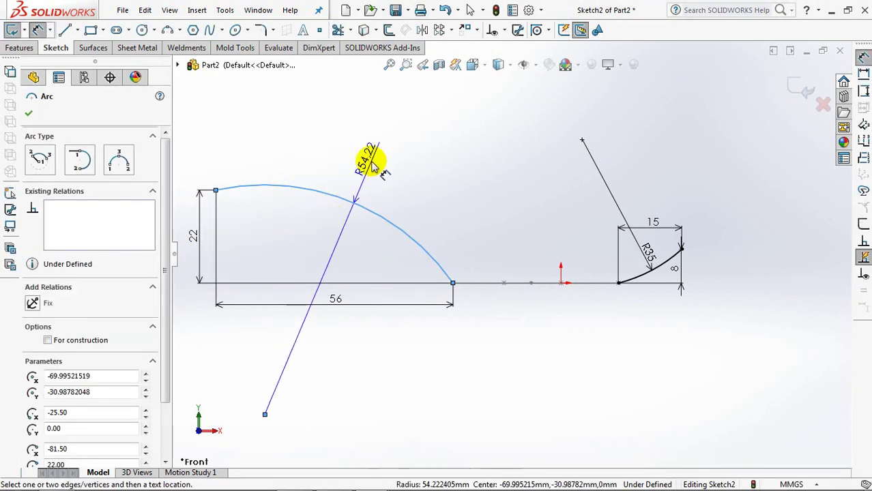
click(372, 158)
text(175)
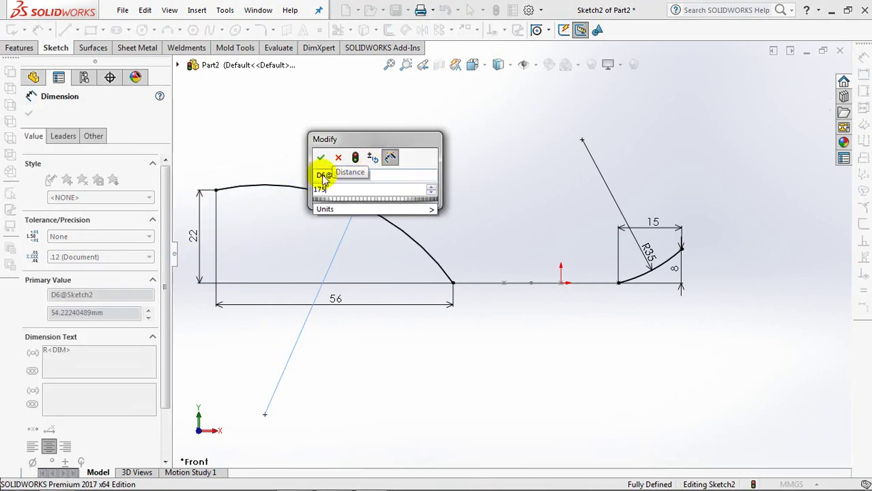
click(320, 158)
click(314, 142)
right_click(344, 145)
click(372, 181)
drag(382, 207, 336, 174)
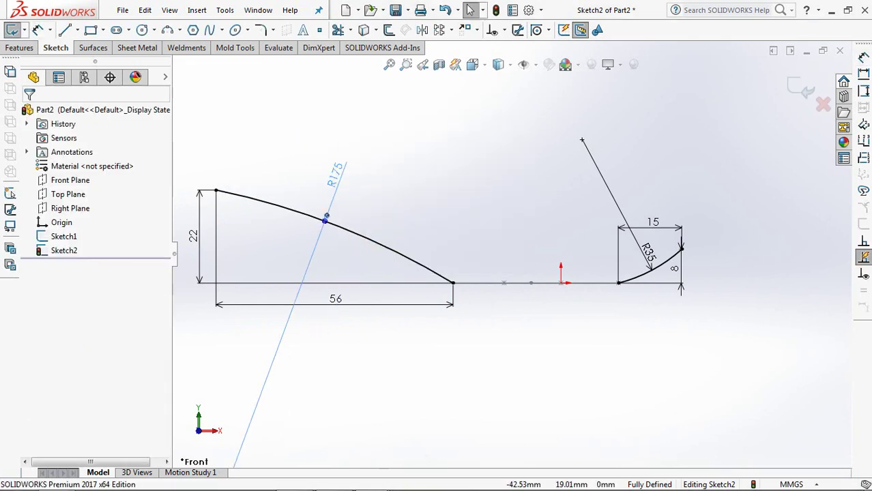
- Split the R175 arc with the split point level with the short arc's end
right_click(373, 244)
mouse_move(418, 453)
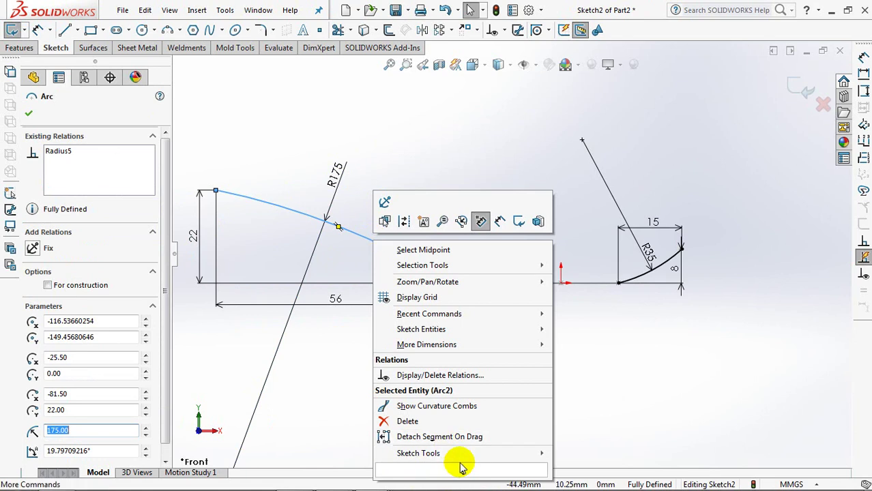
click(534, 368)
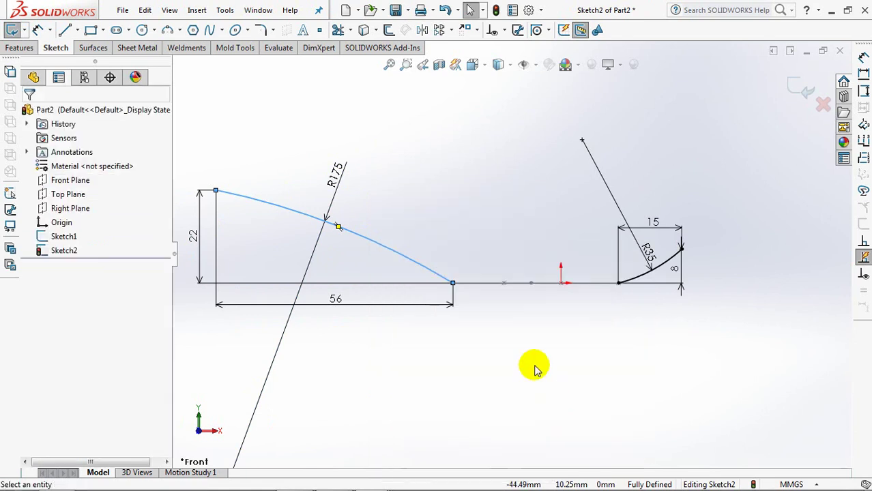
click(389, 249)
right_click(389, 250)
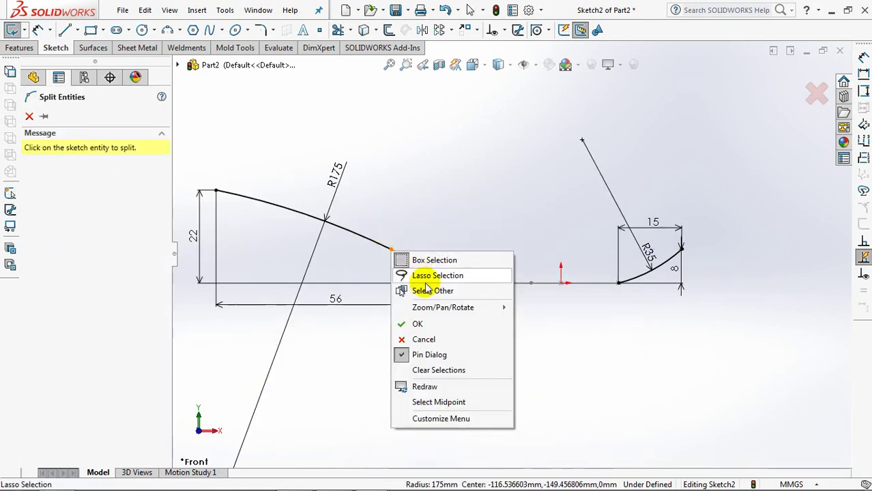
click(437, 331)
click(391, 249)
ctrl+click(681, 248)
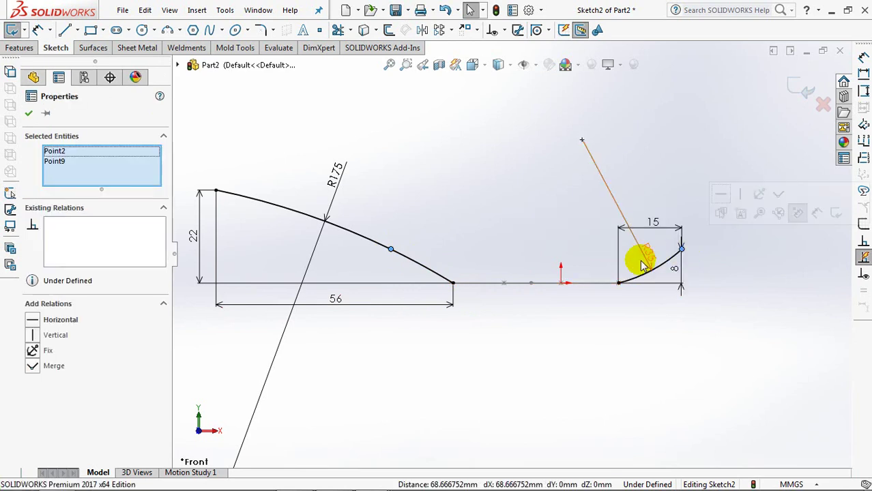
click(32, 324)
click(29, 113)
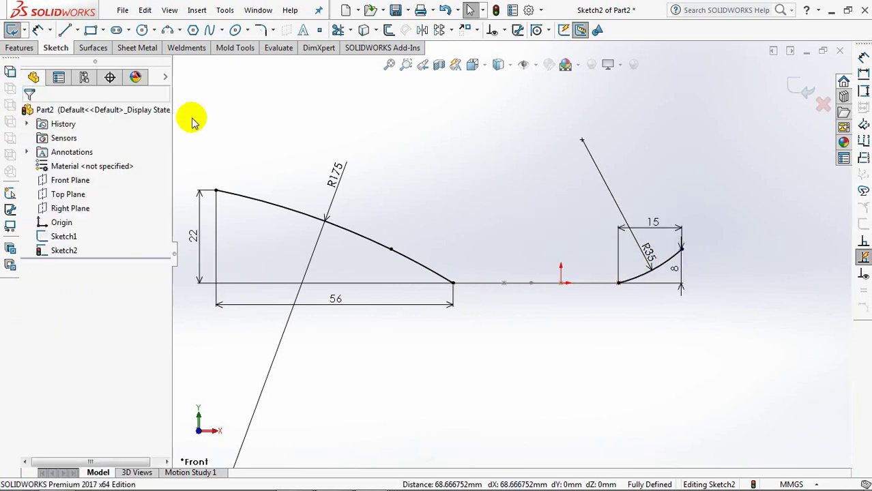
- Make the upper split arc piece construction geometry and select the Right Plane
click(266, 204)
click(297, 163)
click(262, 141)
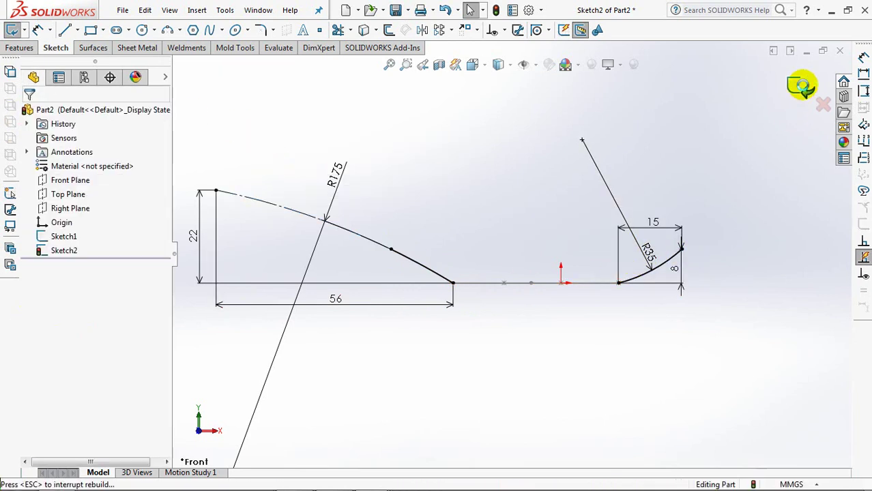
key(ctrl+7)
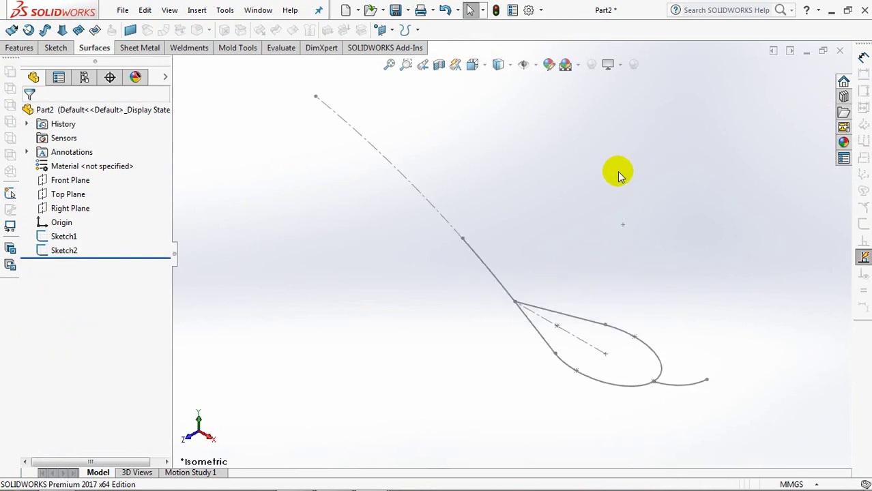
click(80, 213)
- Start a sketch on the Right Plane and draw a three-point end arc
click(91, 190)
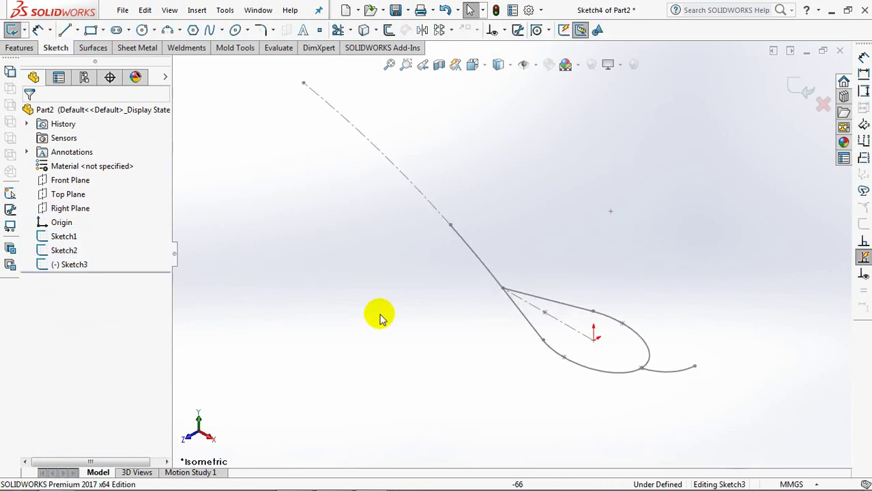
mouse_move(465, 373)
ctrl+middle_down()
mouse_move(412, 335)
mouse_move(440, 298)
ctrl+middle_up()
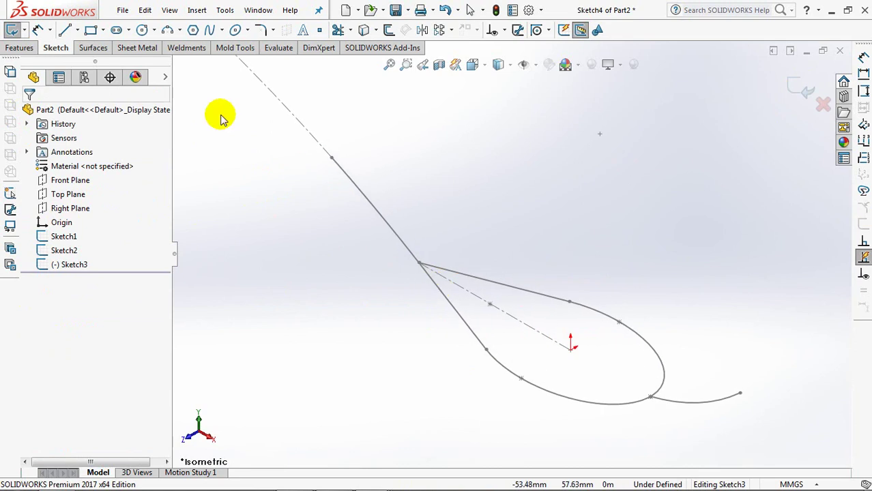
click(168, 30)
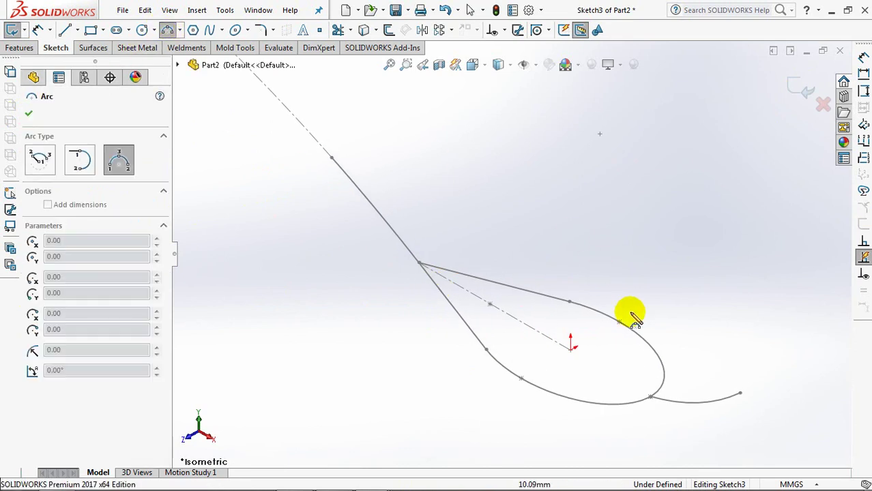
click(655, 286)
right_click(657, 289)
click(661, 296)
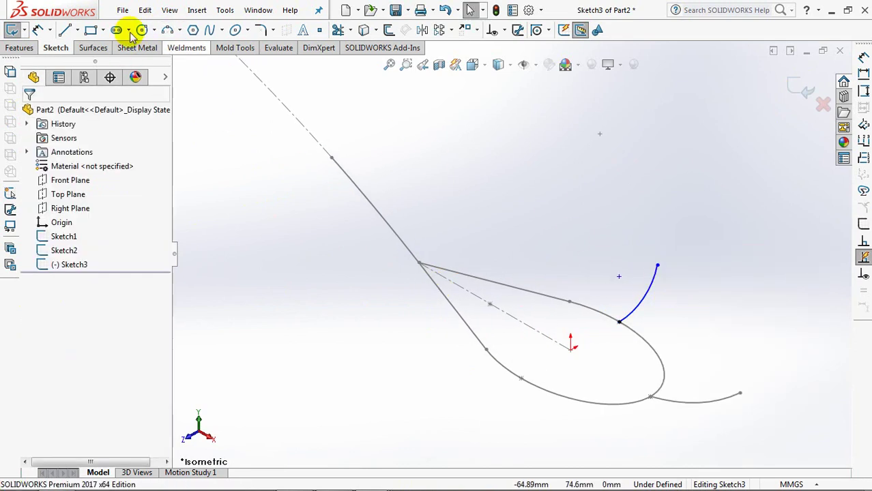
- Dimension the distance between the arc's two ends as 6.5 mm
click(657, 265)
click(619, 321)
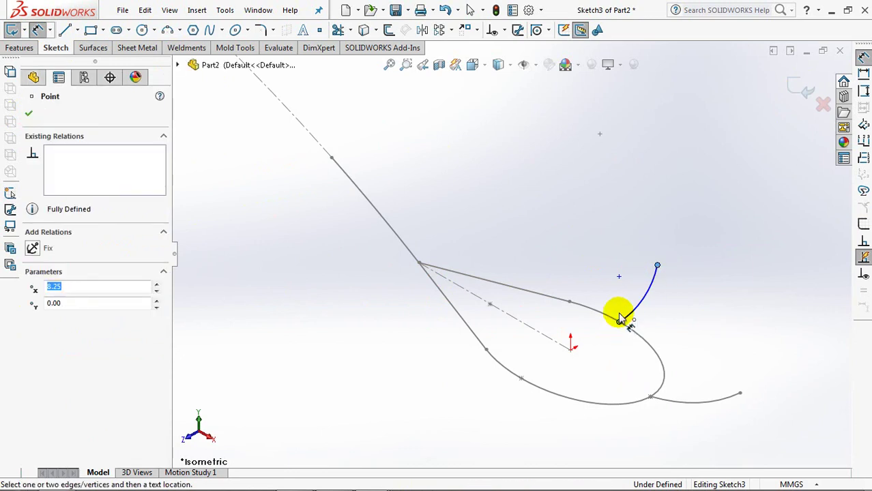
click(630, 246)
text(6.)
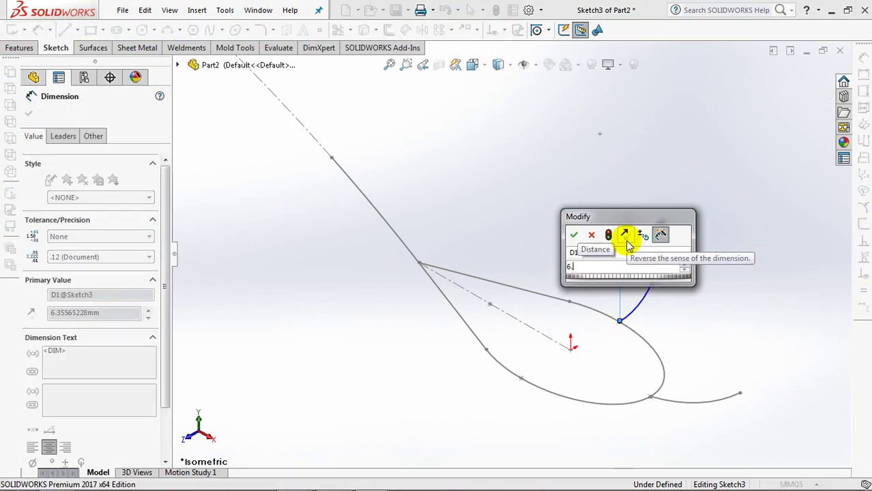
text(5)
click(574, 235)
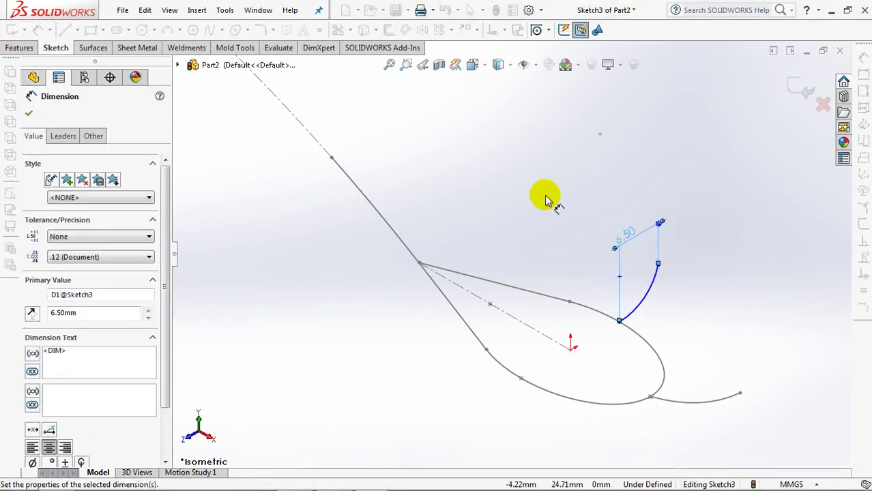
click(546, 199)
right_click(551, 191)
click(580, 230)
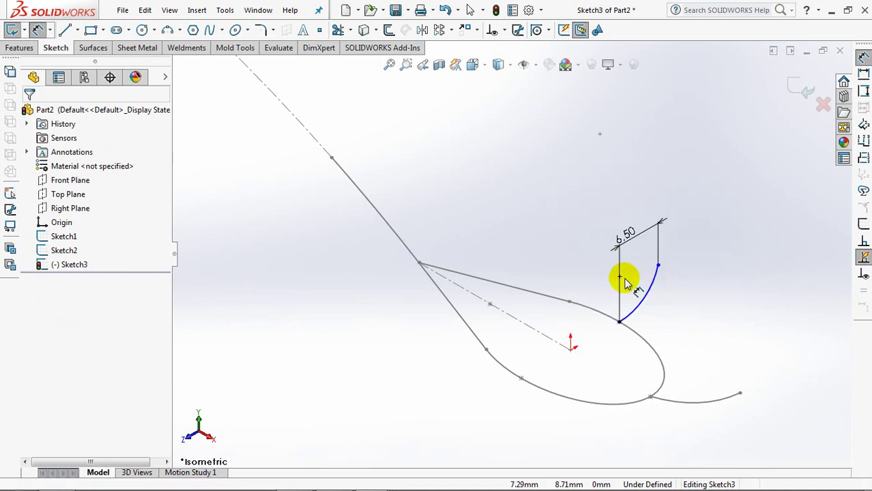
- Make the arc's upper end horizontal with the handle's far end
click(659, 268)
ctrl+click(739, 394)
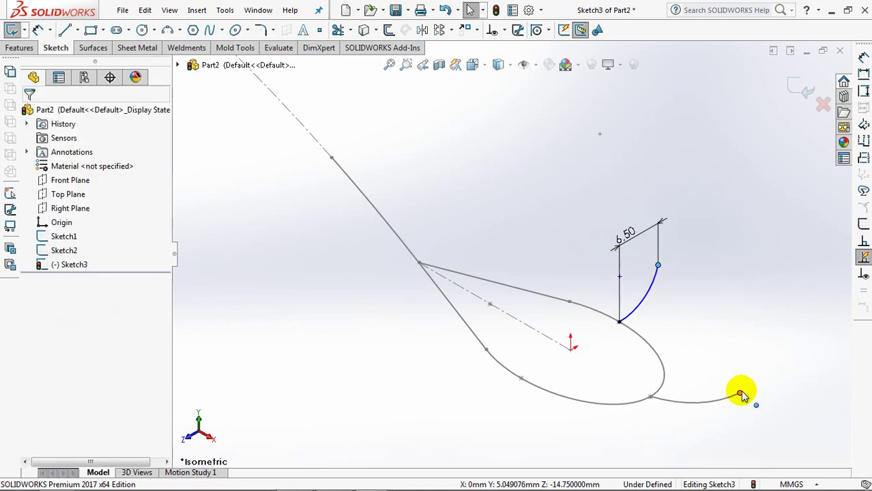
click(32, 321)
click(28, 114)
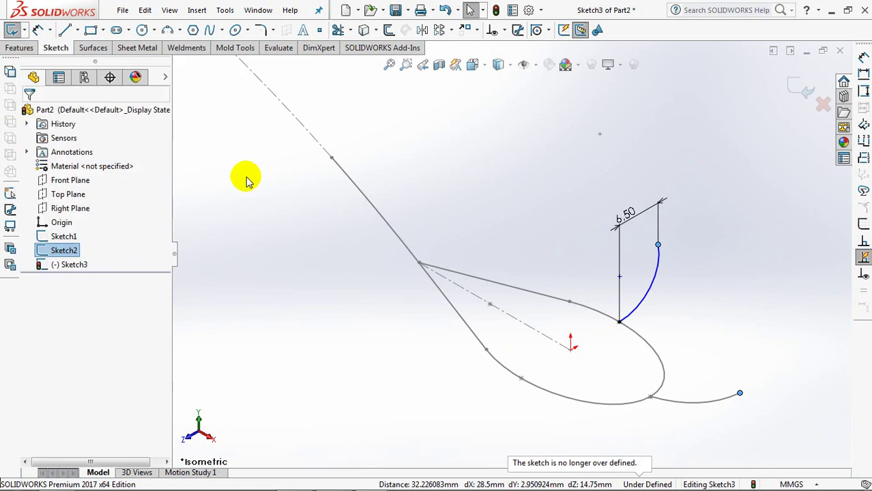
- Give the end arc a radius of 30 mm
click(37, 29)
click(652, 290)
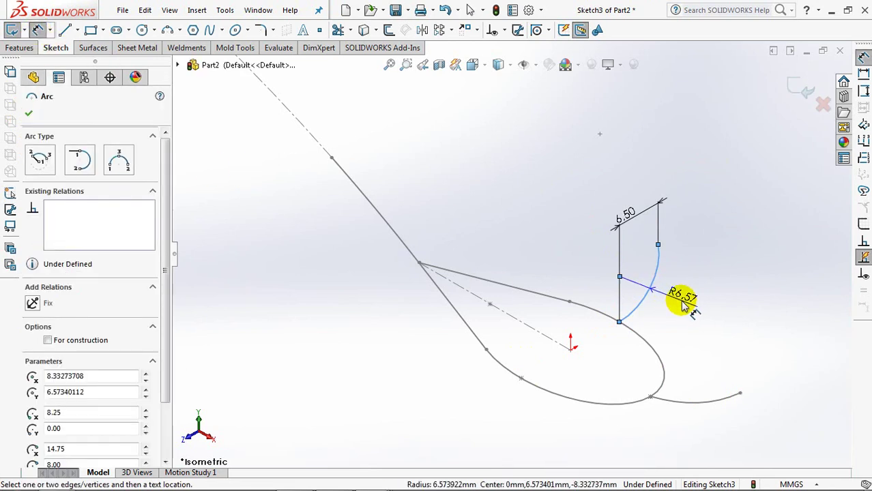
click(677, 295)
text(30)
click(627, 294)
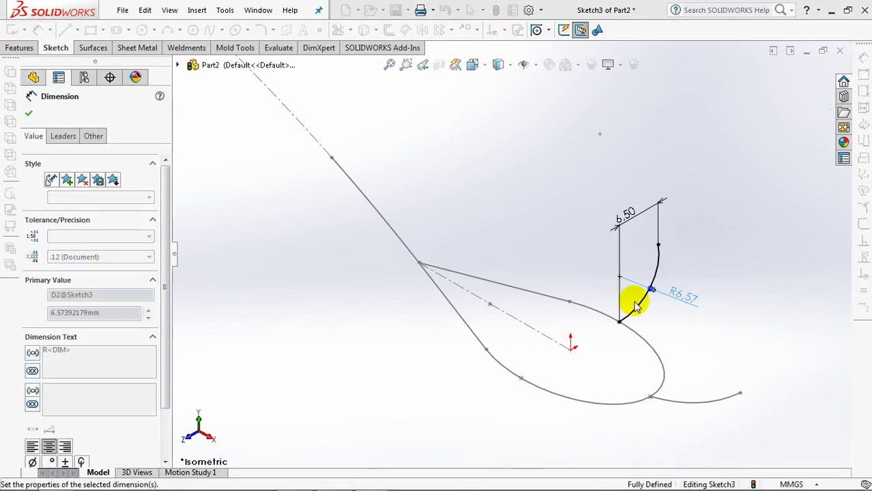
- Draw a vertical centerline upward from the arc's lower end
click(78, 29)
click(92, 66)
drag(569, 341, 570, 274)
right_click(572, 276)
- Mirror Arc1 about the centerline and exit Sketch3
click(577, 282)
click(422, 32)
click(650, 262)
click(566, 293)
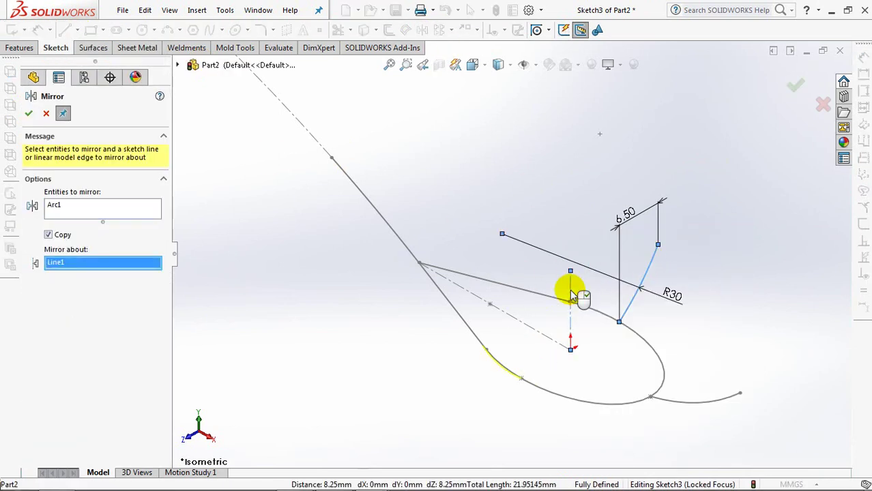
middle_drag(564, 288, 559, 297)
right_click(557, 296)
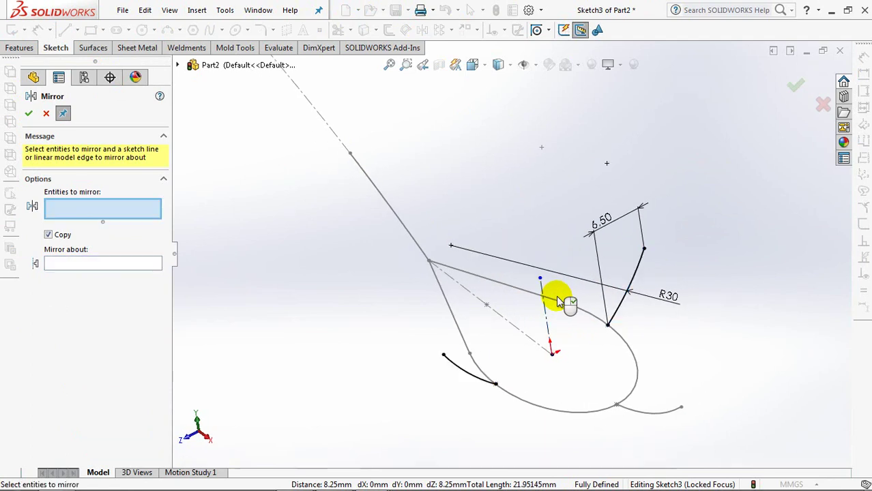
click(794, 93)
click(794, 84)
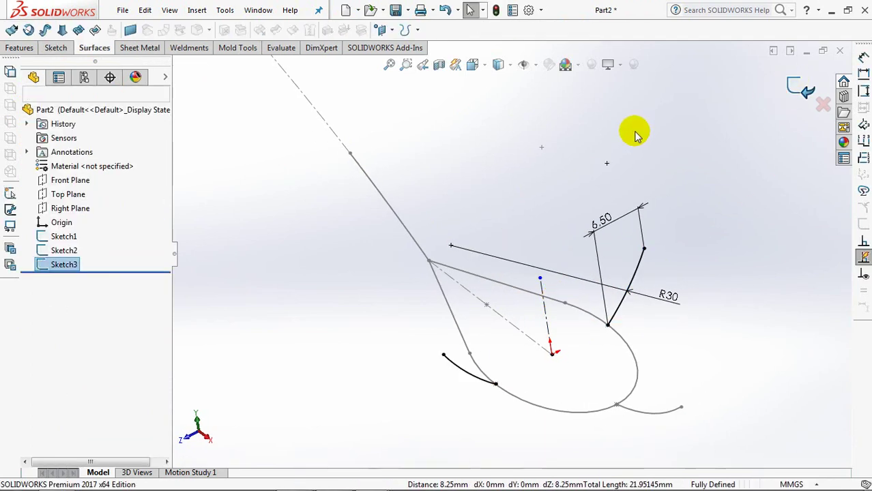
- Add Plane1 parallel to the Top Plane through the sketch point
click(66, 195)
click(21, 47)
click(377, 29)
click(415, 48)
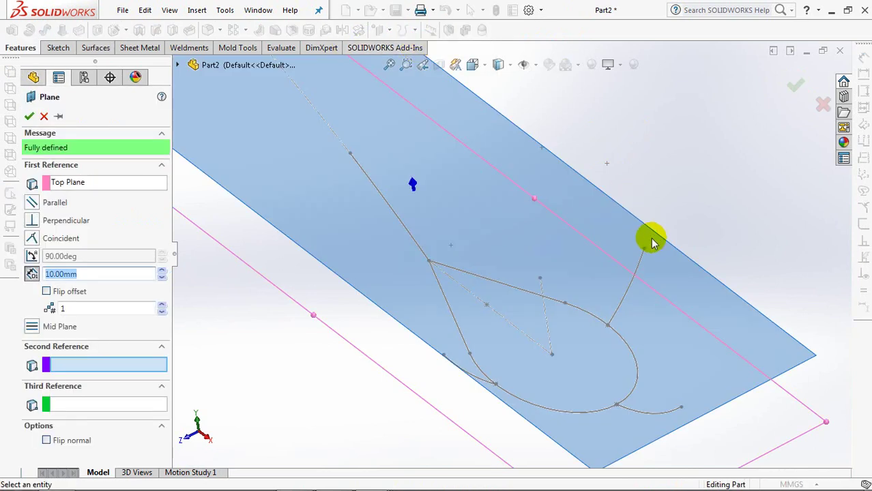
click(652, 244)
key(Return)
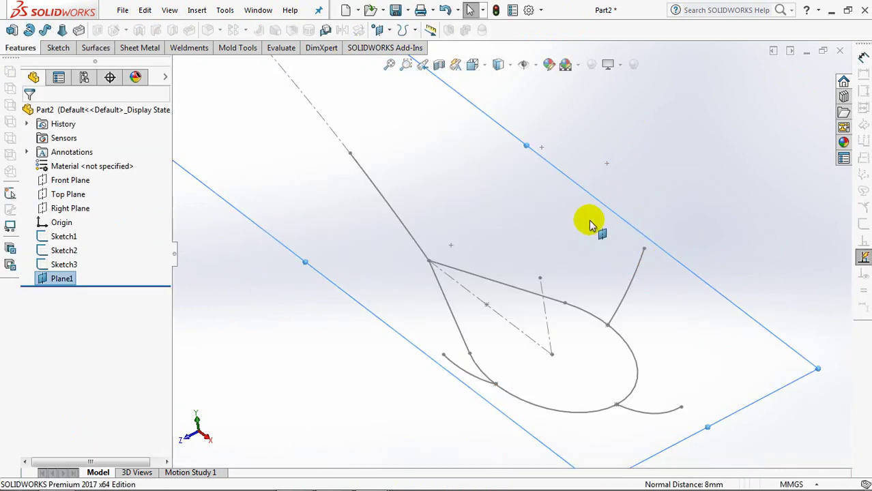
- Start a sketch on Plane1 and draw a centreline from the axis
click(591, 225)
click(643, 183)
click(73, 30)
click(89, 61)
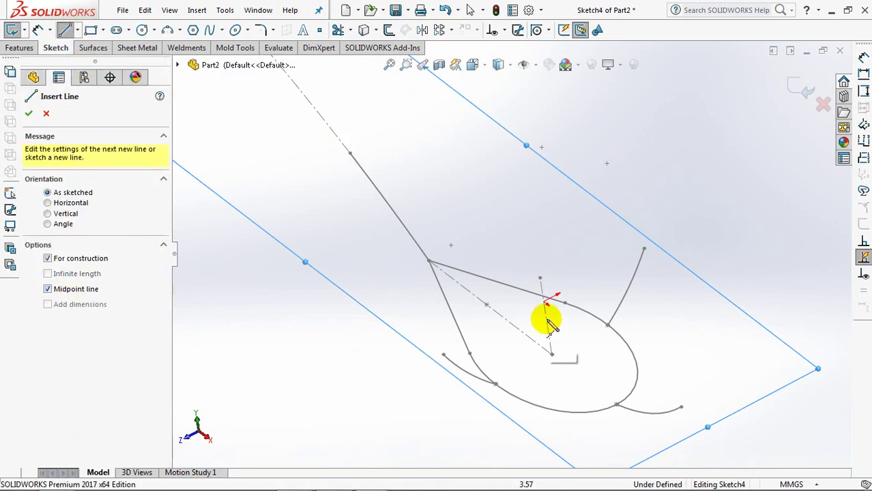
click(544, 301)
click(644, 249)
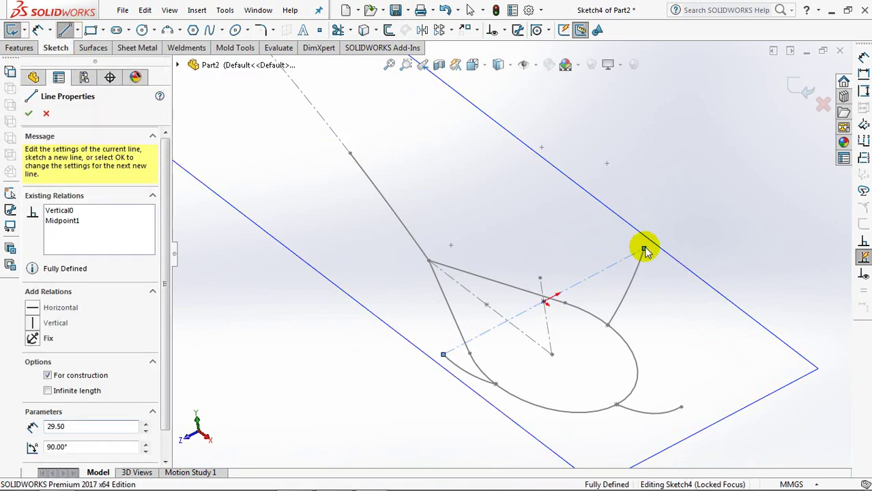
key(Escape)
- Offset the centreline by 2.00 mm and draw an ellipse centred on the offset line
click(388, 30)
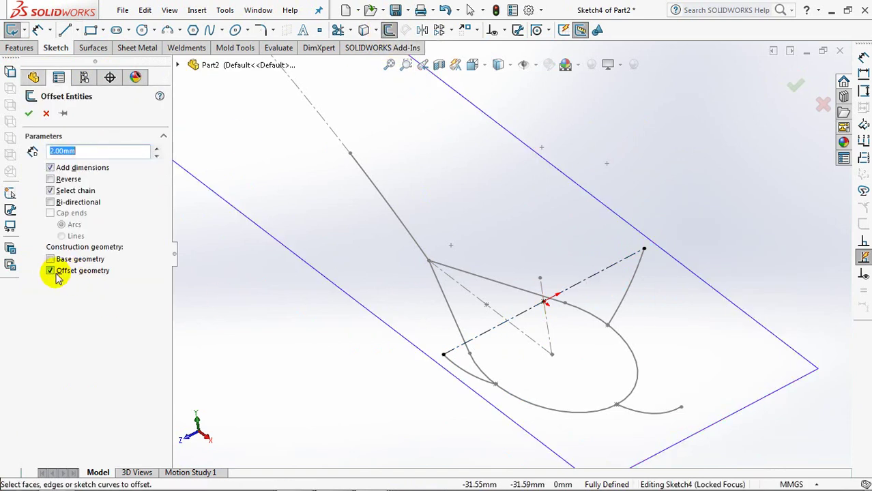
click(606, 269)
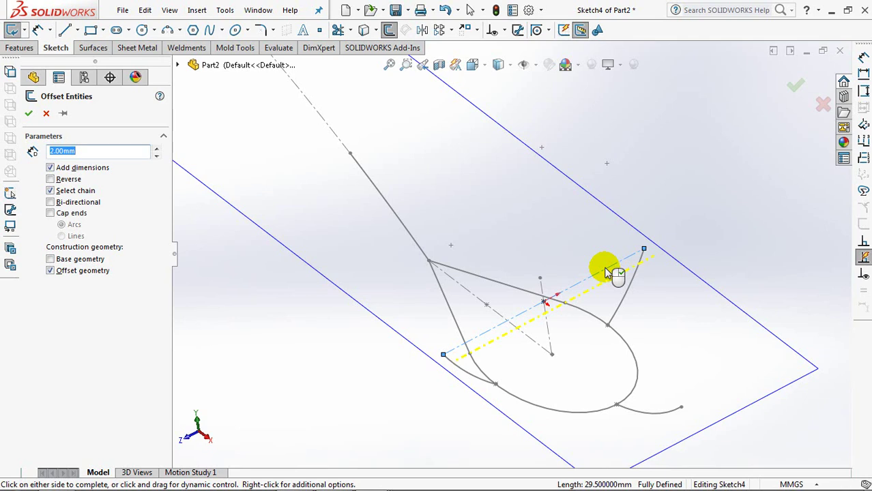
click(607, 272)
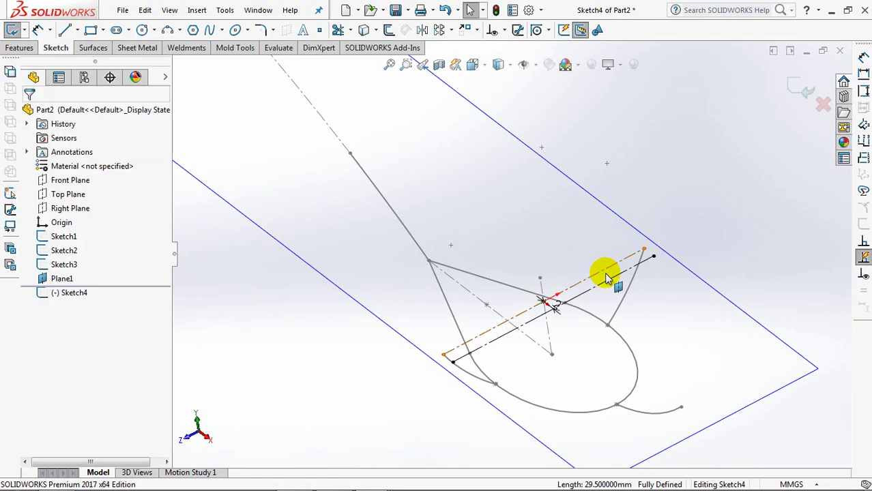
click(549, 305)
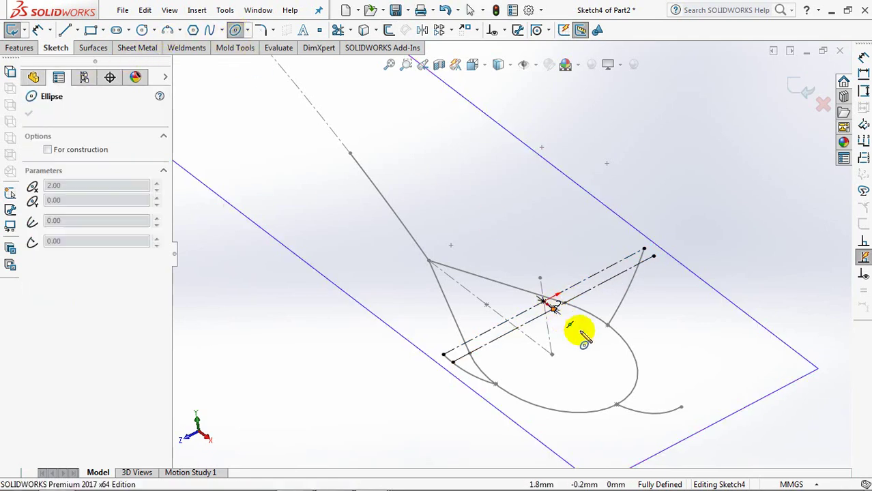
click(677, 406)
click(654, 257)
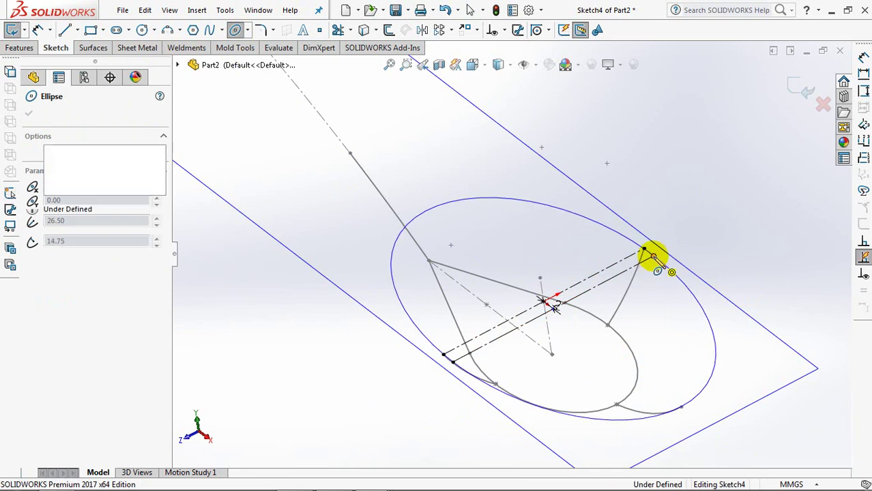
right_click(654, 258)
click(676, 264)
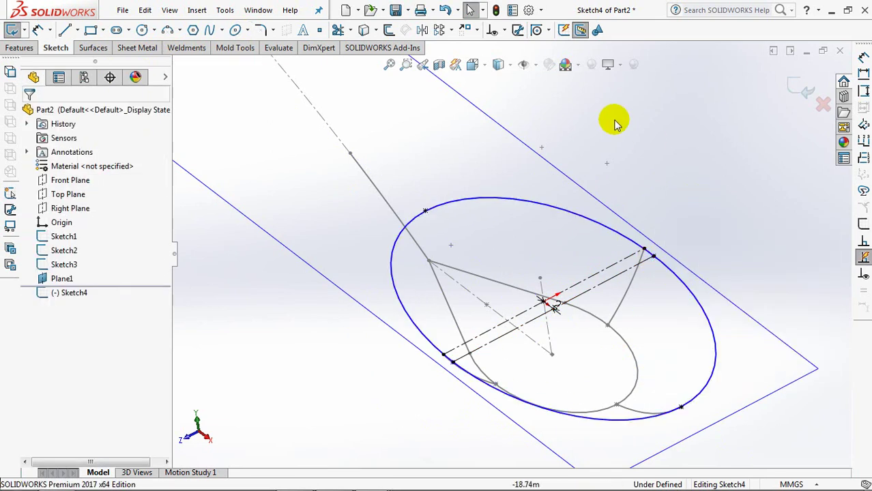
- Draw two lines from the tapered tip, tangent to the ellipse's top and left side
click(65, 32)
click(349, 154)
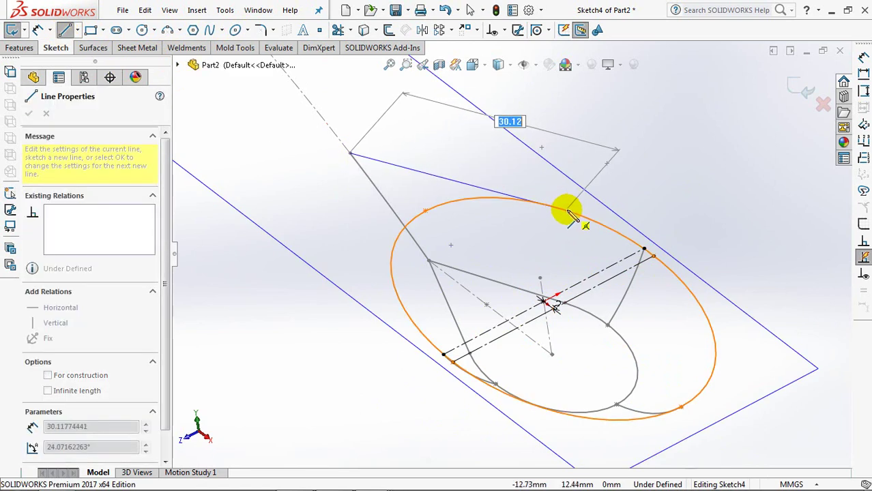
click(551, 207)
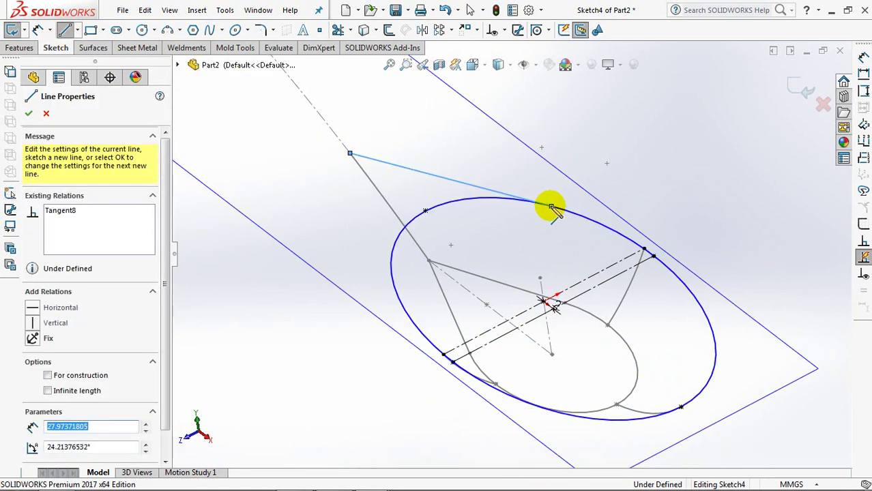
right_click(551, 207)
click(594, 230)
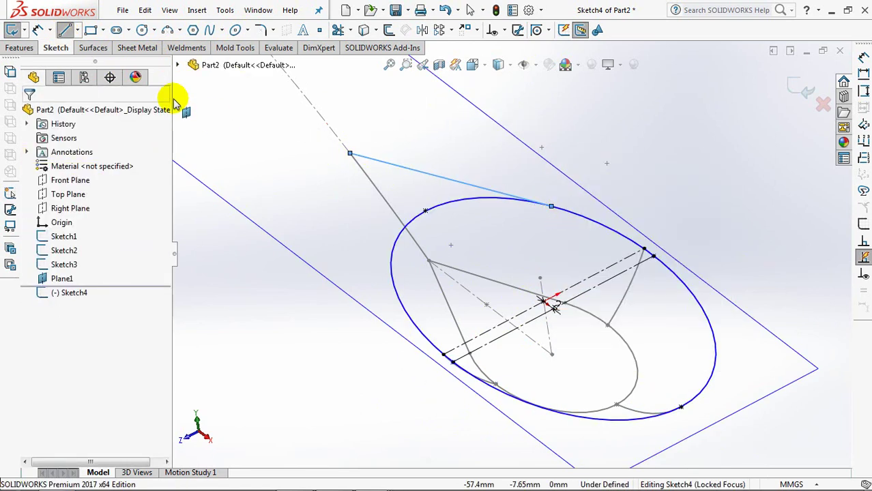
click(350, 153)
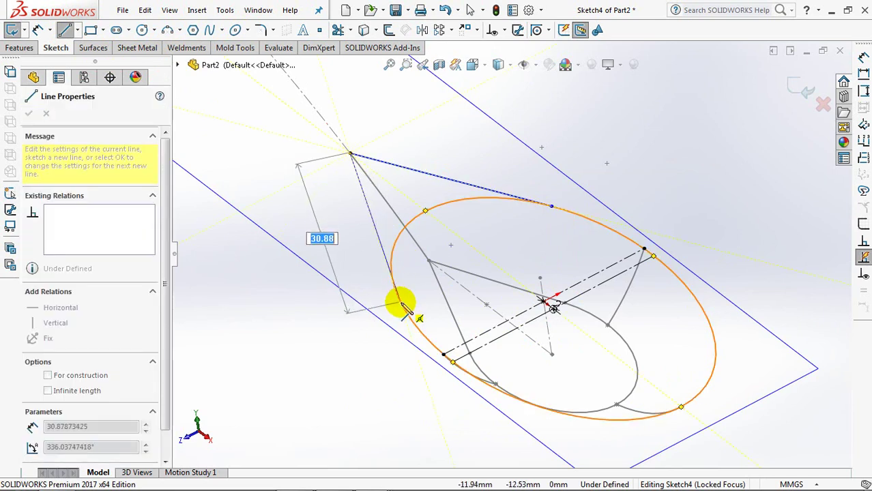
click(396, 290)
key(Escape)
key(Escape)
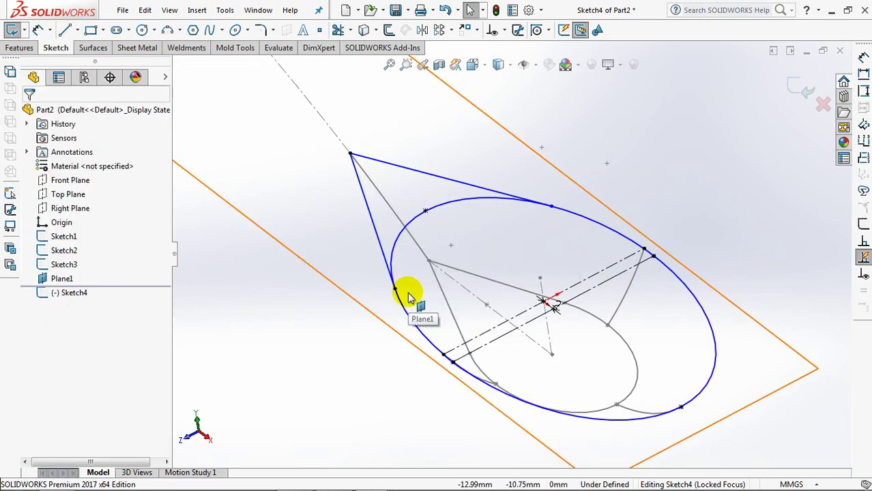
- Trim the ellipse arc near the tip and make the loose end point coincident with the ellipse
click(338, 29)
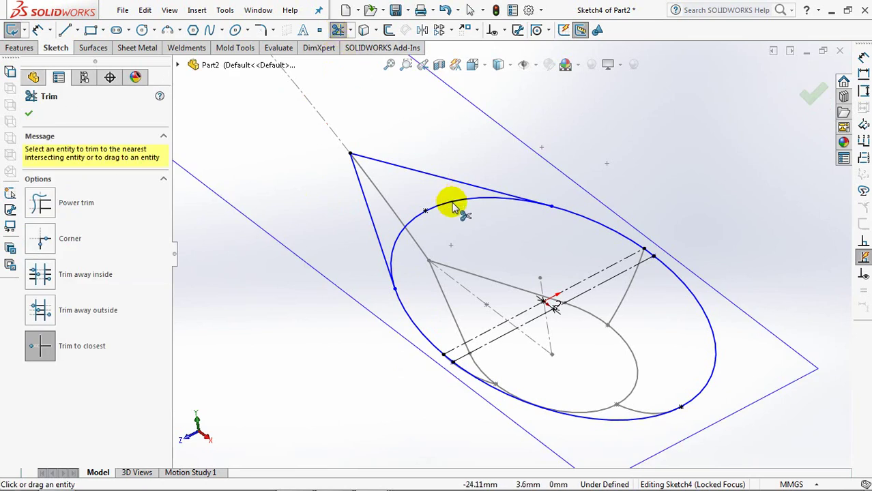
click(29, 115)
click(504, 30)
click(526, 59)
click(670, 271)
click(653, 255)
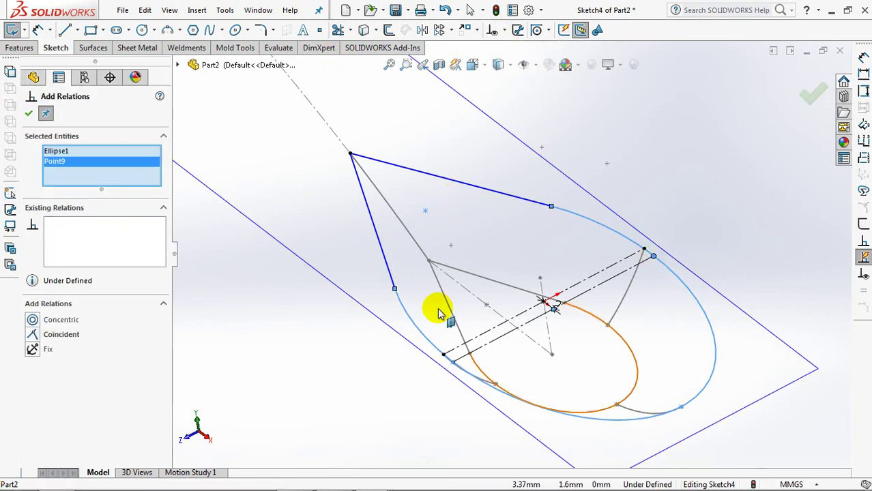
click(29, 113)
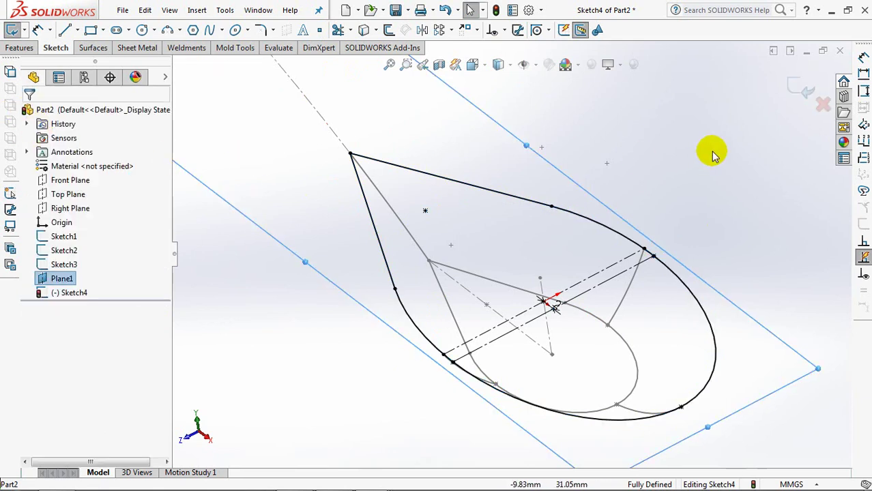
- Exit the teardrop sketch and hide Plane1
click(800, 87)
click(555, 179)
click(618, 140)
mouse_move(647, 156)
middle_down()
mouse_move(658, 112)
mouse_move(651, 154)
middle_up()
- Set up a lofted surface with Sketch1 and Sketch4 as profiles, connectors aligned at the tips
click(61, 48)
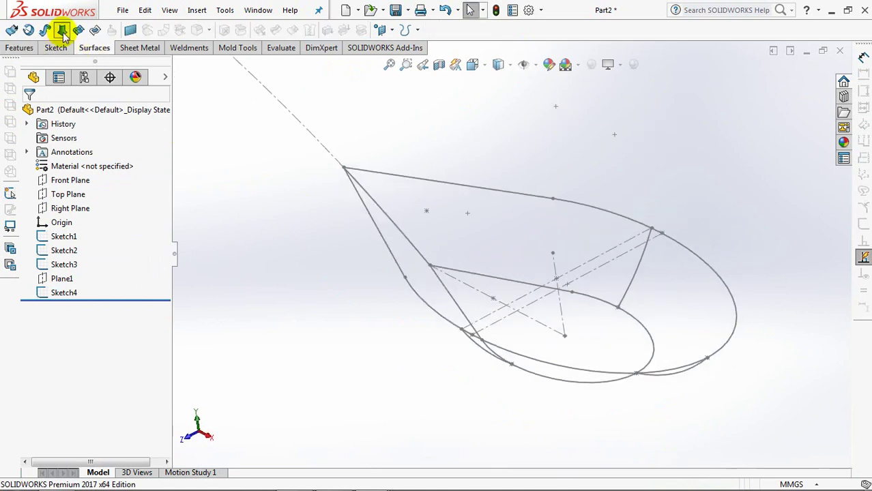
click(63, 31)
click(492, 283)
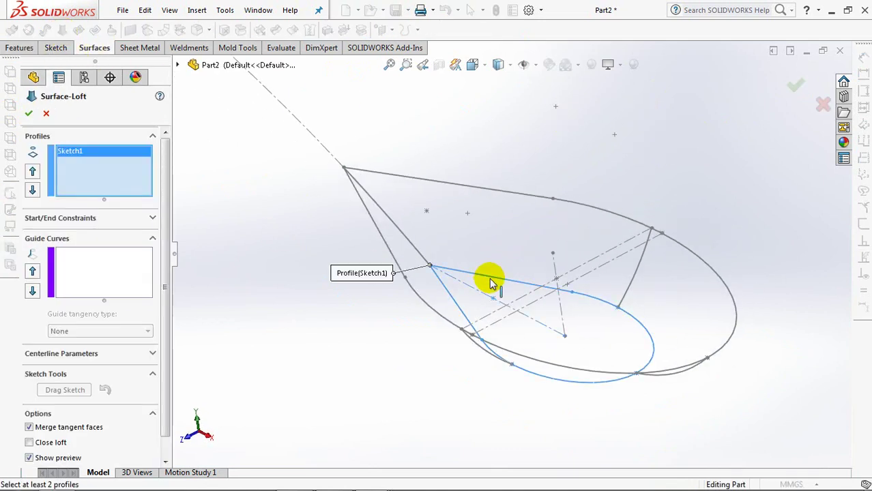
click(464, 187)
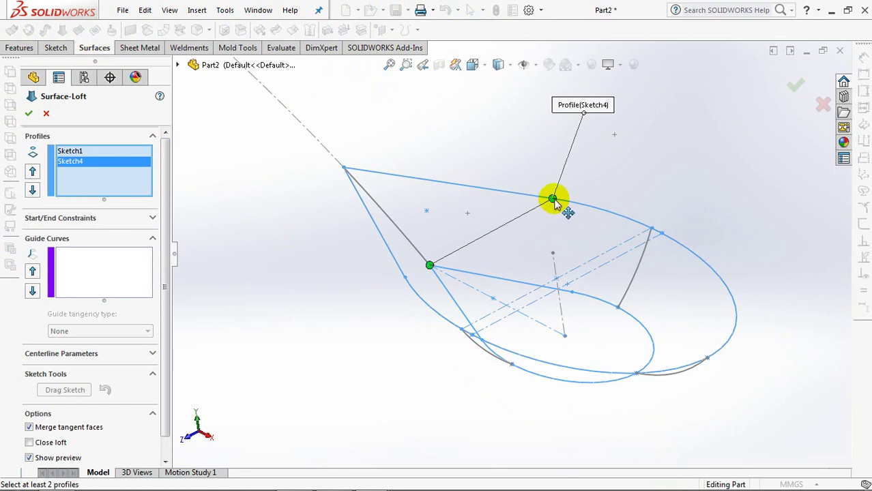
drag(335, 169, 333, 171)
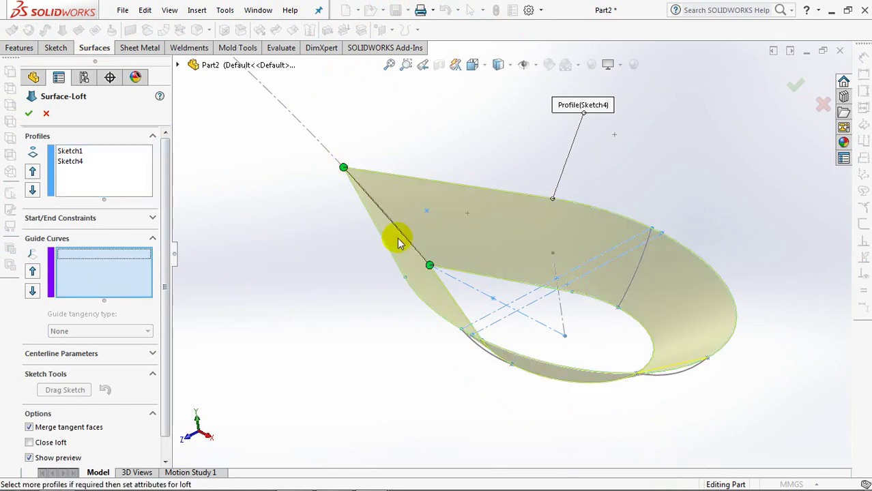
- Add the four connecting curves as guide curves and accept Surface-Loft1
click(400, 243)
click(435, 180)
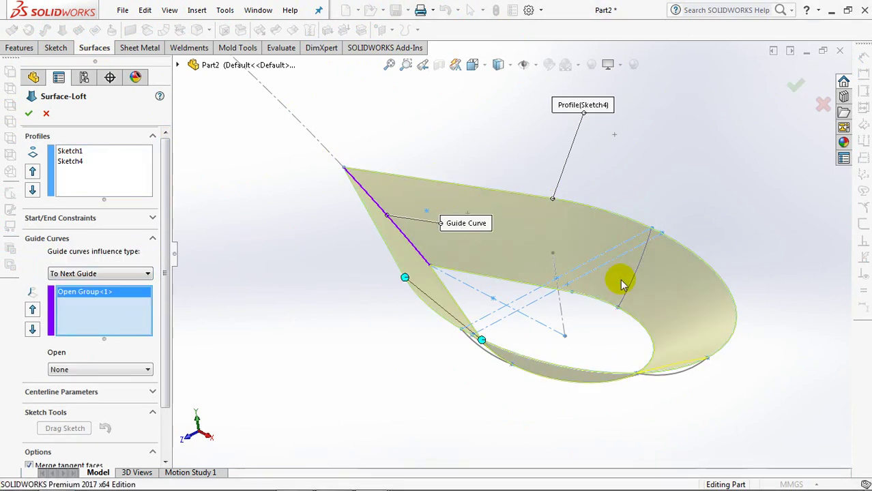
click(642, 275)
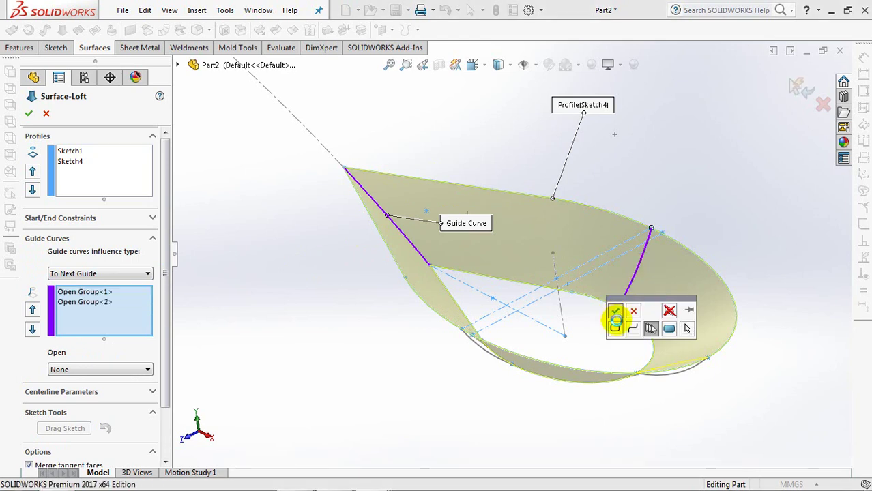
click(615, 314)
click(642, 411)
click(616, 435)
click(454, 409)
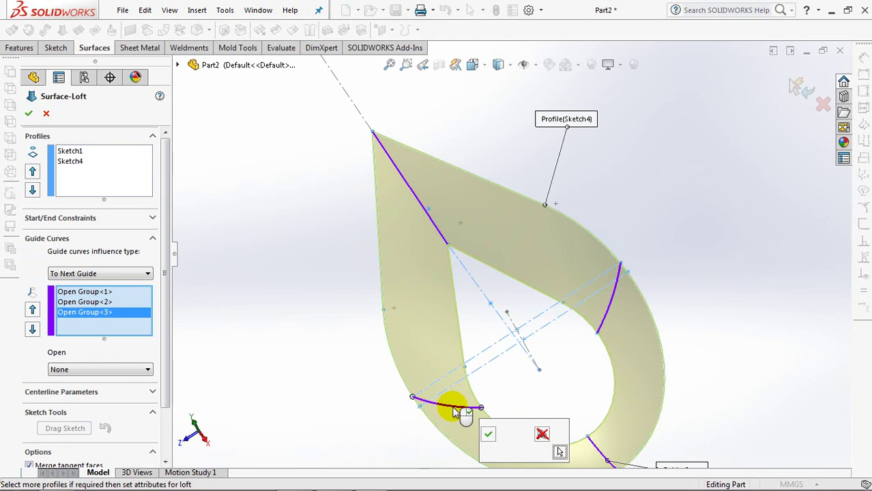
click(488, 435)
mouse_move(380, 403)
middle_down()
mouse_move(364, 344)
mouse_move(382, 331)
mouse_move(273, 327)
middle_up()
click(27, 114)
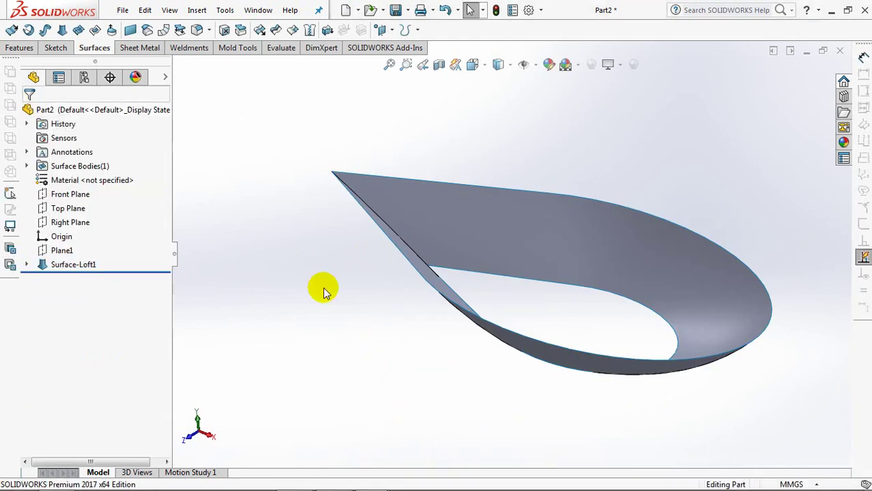
- Create a planar surface bounded by the bowl's rim edges
click(133, 32)
click(469, 191)
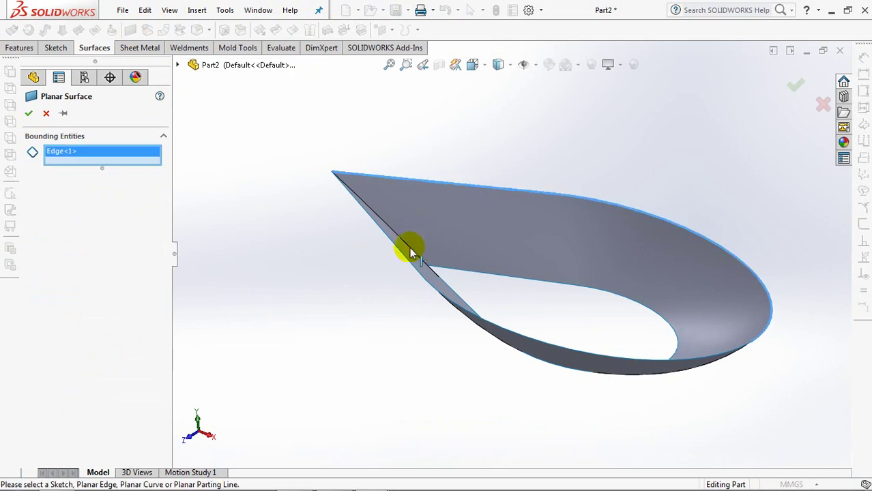
click(411, 312)
mouse_move(412, 312)
middle_down()
mouse_move(429, 197)
mouse_move(508, 293)
middle_up()
click(508, 295)
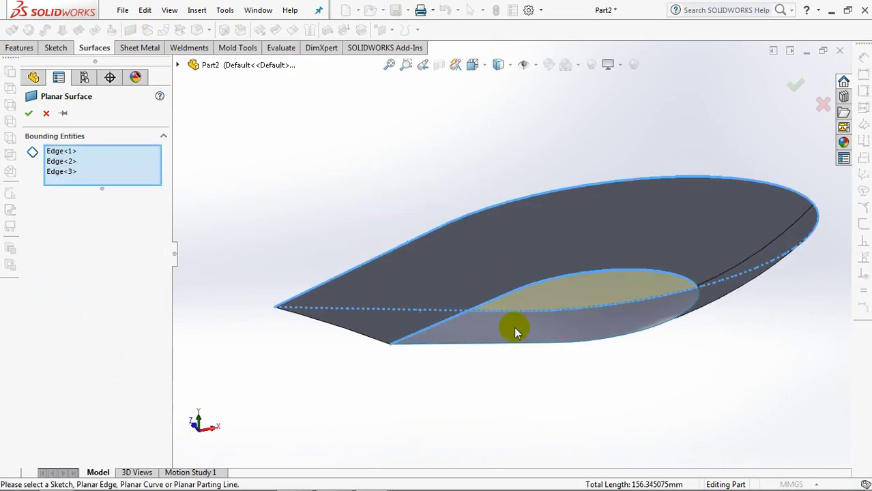
click(513, 346)
right_click(513, 348)
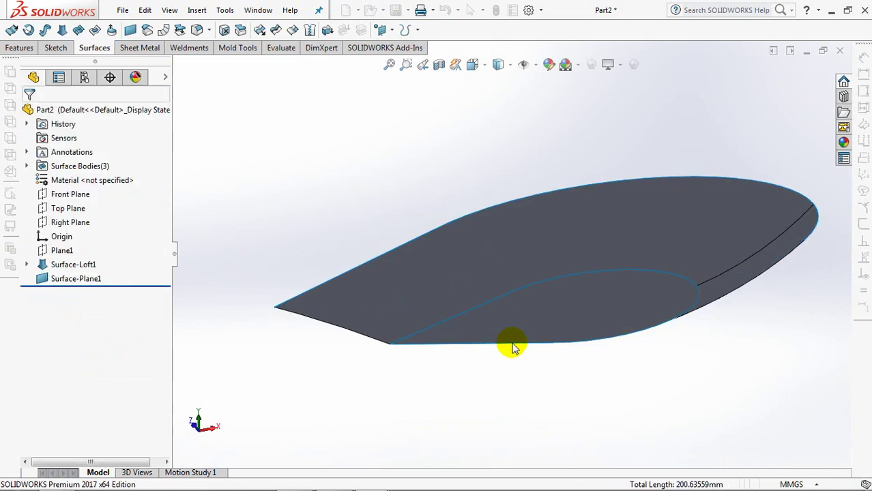
- Expand Surface-Loft1 and show the Sketch2 handle curve
middle_drag(537, 133, 524, 230)
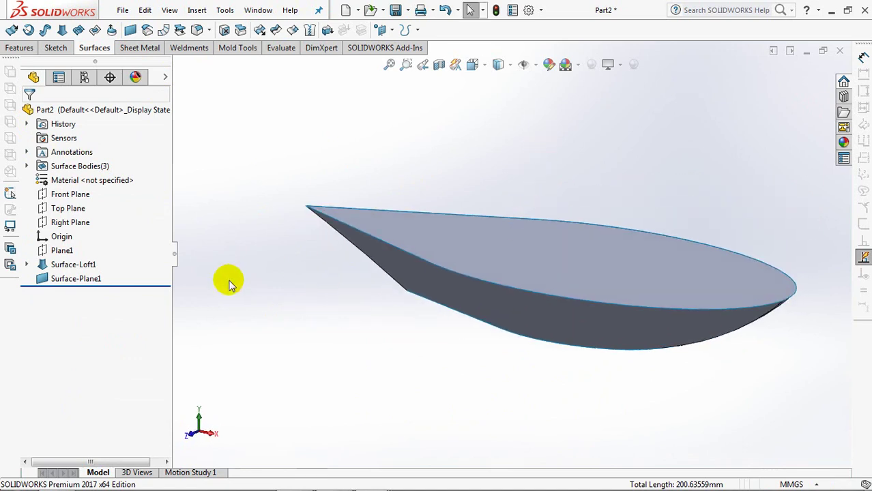
click(27, 264)
click(71, 313)
mouse_move(288, 327)
middle_down()
mouse_move(302, 310)
mouse_move(308, 335)
mouse_move(315, 275)
middle_up()
- Create Plane2 at the handle curve's end point, normal to the curve
click(385, 31)
click(401, 44)
click(251, 131)
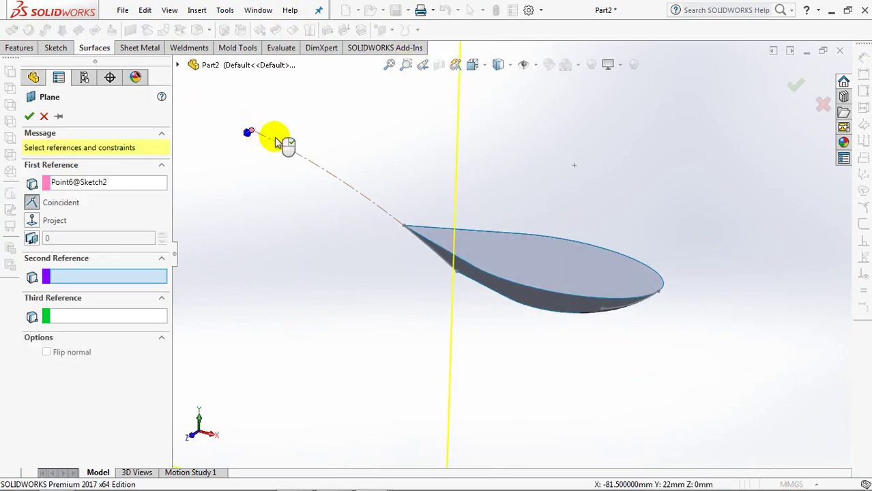
click(276, 145)
right_click(275, 146)
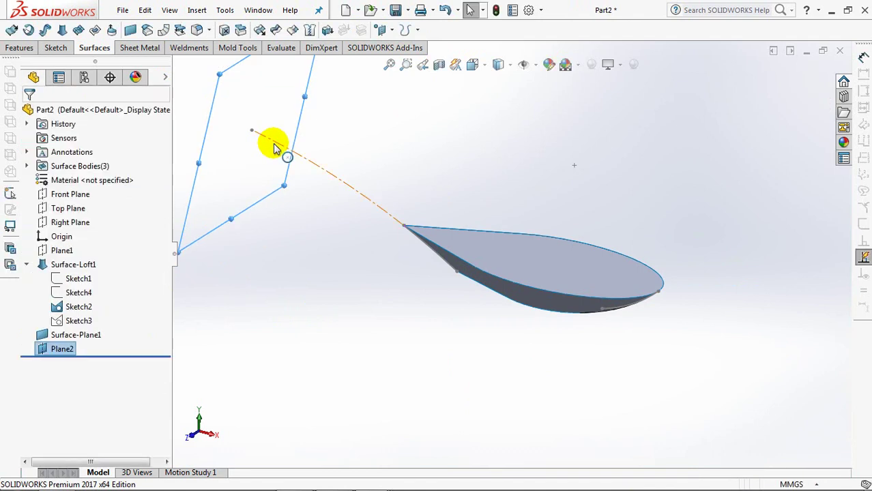
middle_drag(276, 148, 317, 264)
- Start a sketch on Plane2 with a vertical centerline up from the origin, viewed normal
click(454, 238)
click(496, 194)
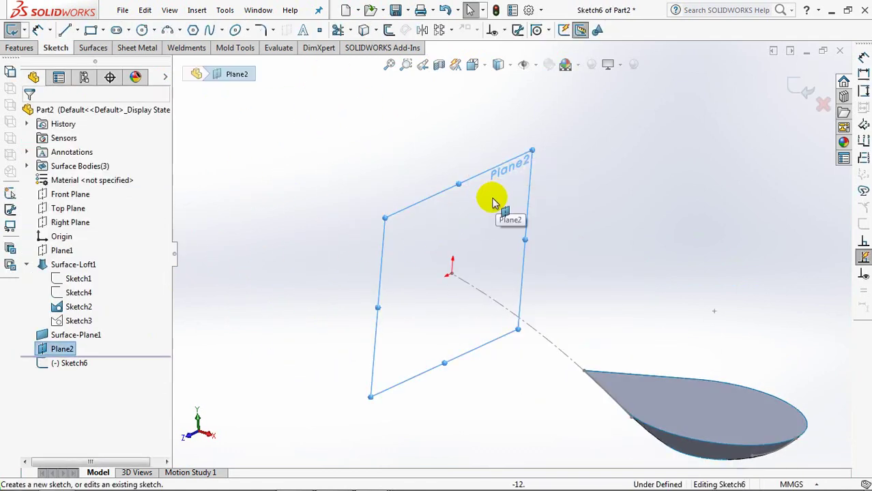
click(77, 29)
click(89, 60)
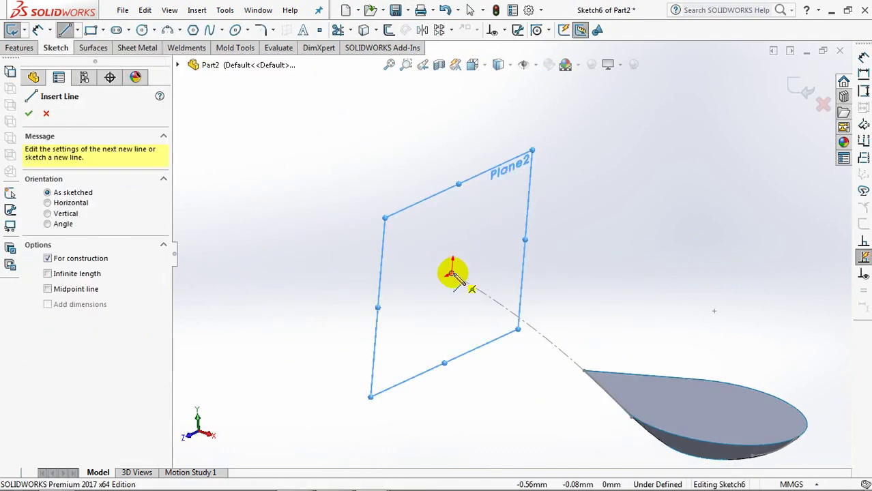
click(451, 274)
click(455, 238)
key(Escape)
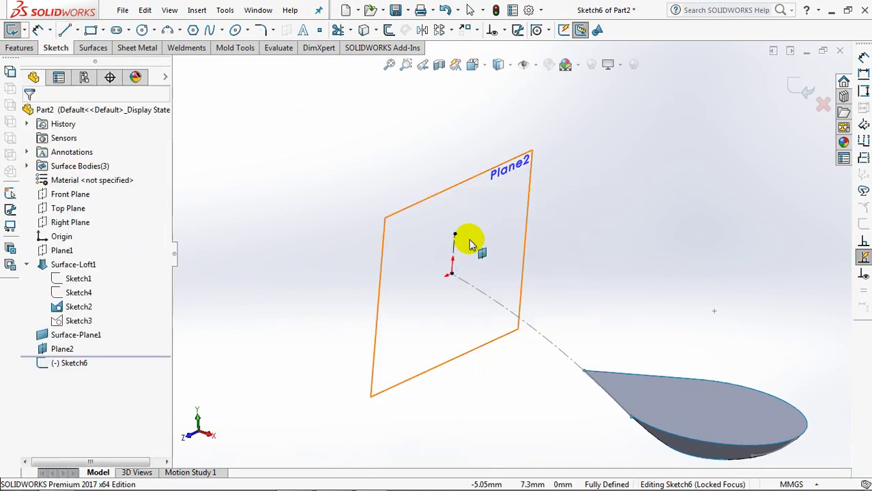
key(ctrl+8)
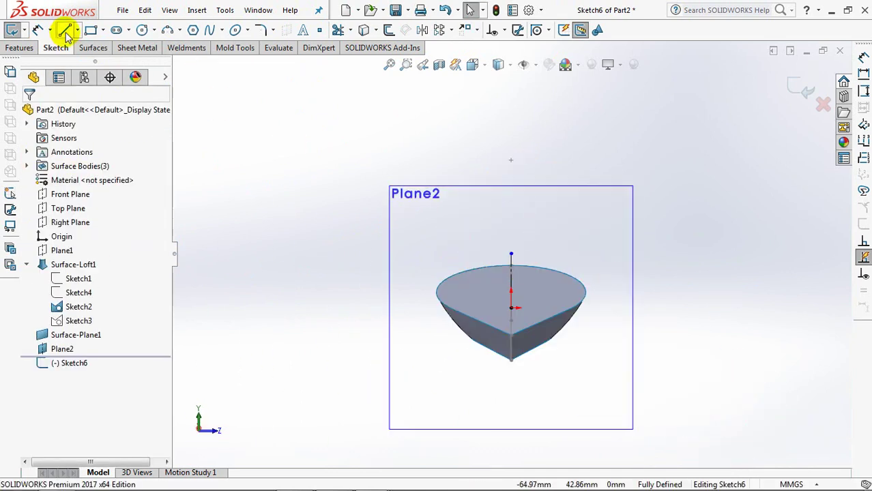
- Draw a closed triangle with its apex at the origin and a horizontal top side
click(65, 30)
scroll(511, 272, down, 3)
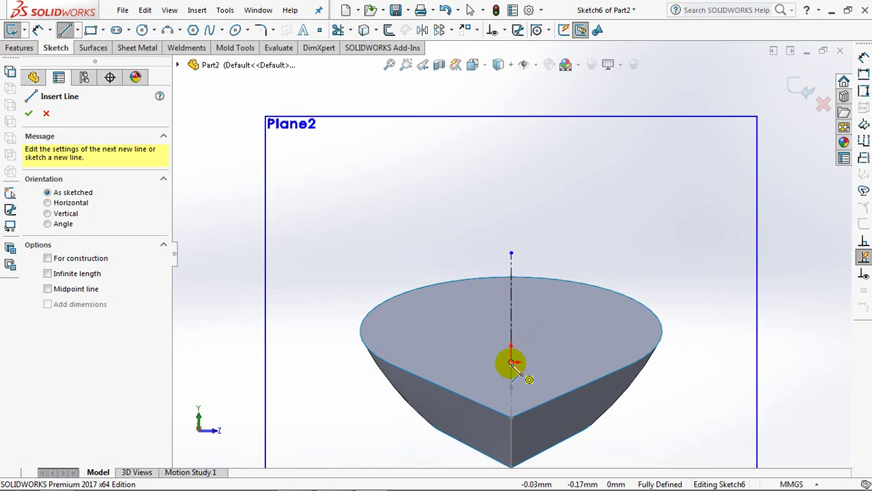
drag(511, 361, 564, 293)
click(469, 293)
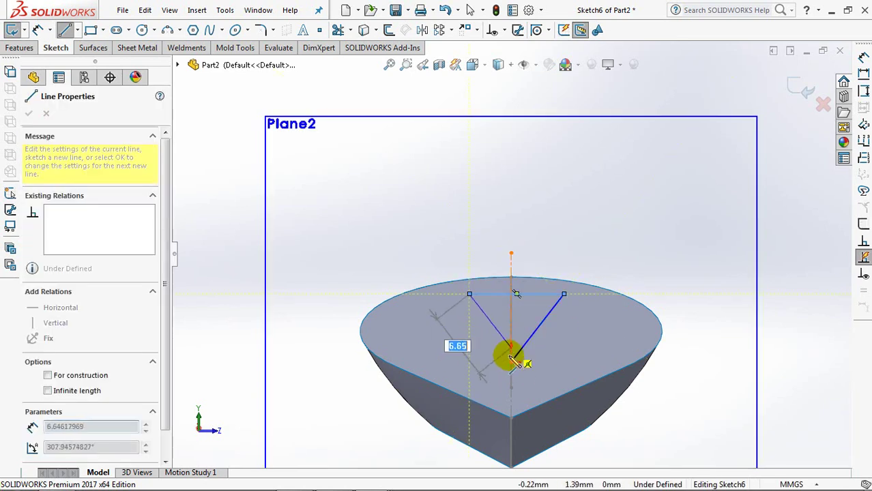
click(512, 361)
right_click(512, 361)
click(544, 369)
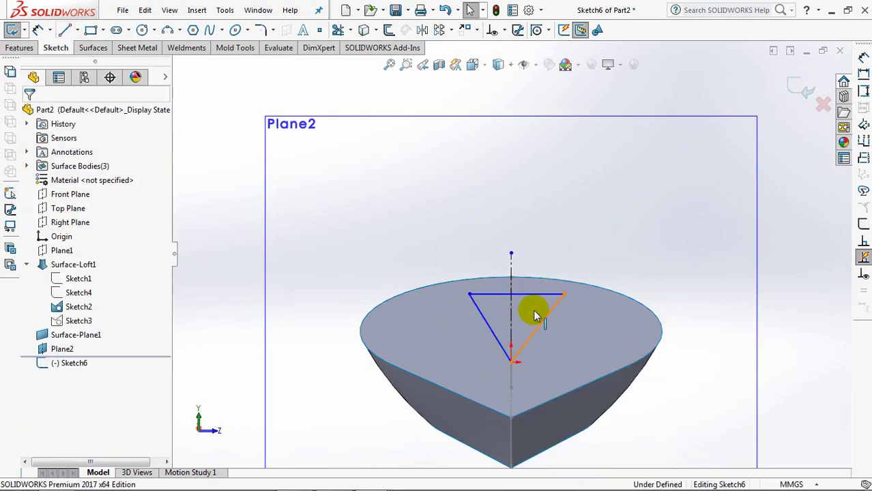
- Make the triangle's two slanted sides equal length
click(536, 316)
ctrl+click(477, 308)
click(613, 254)
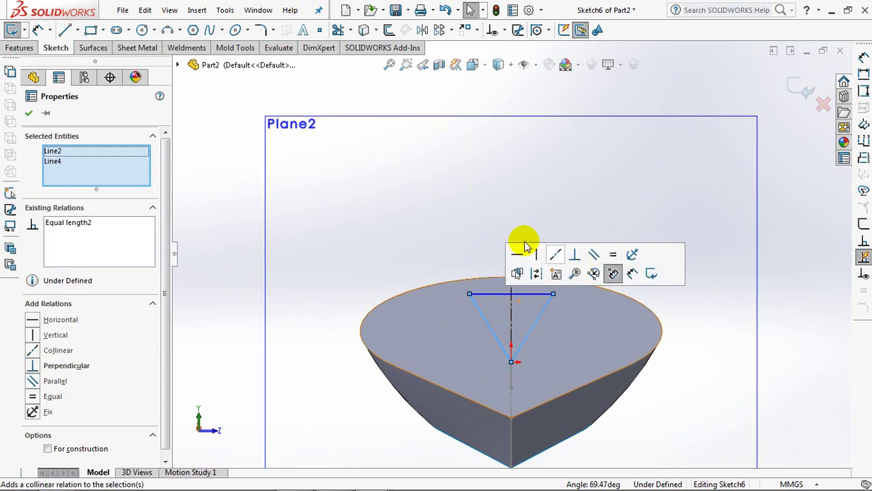
click(399, 97)
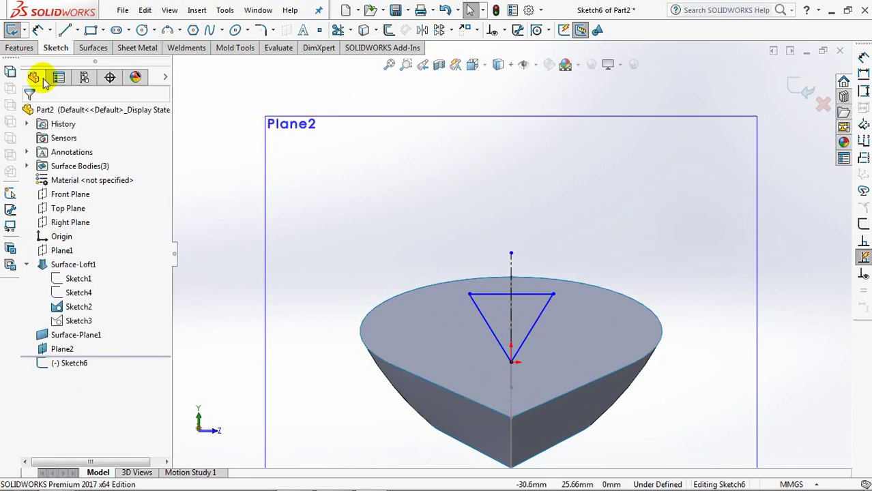
- Set the apex angle between the slanted sides to 80°
click(481, 320)
click(541, 311)
click(520, 219)
text(80)
click(461, 213)
click(685, 234)
- Dimension the slanted side length to 8 mm
click(565, 338)
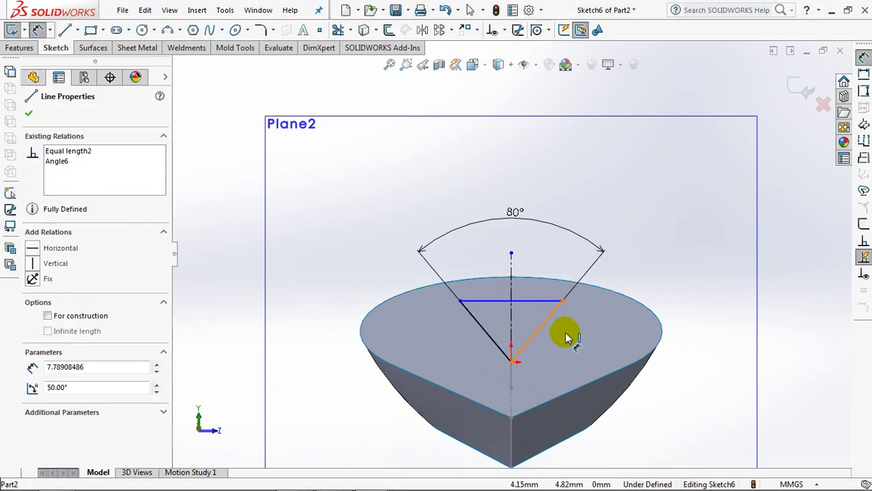
key(d)
click(551, 356)
text(8)
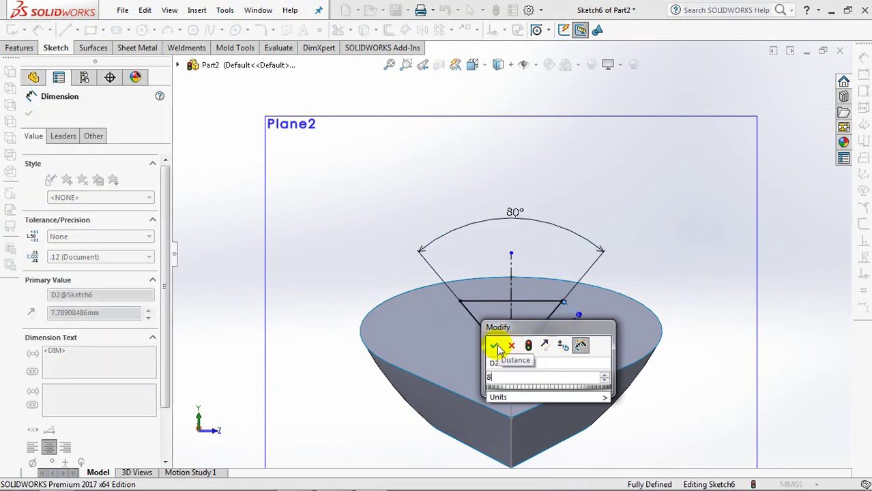
click(496, 345)
click(762, 290)
scroll(769, 288, up, 2)
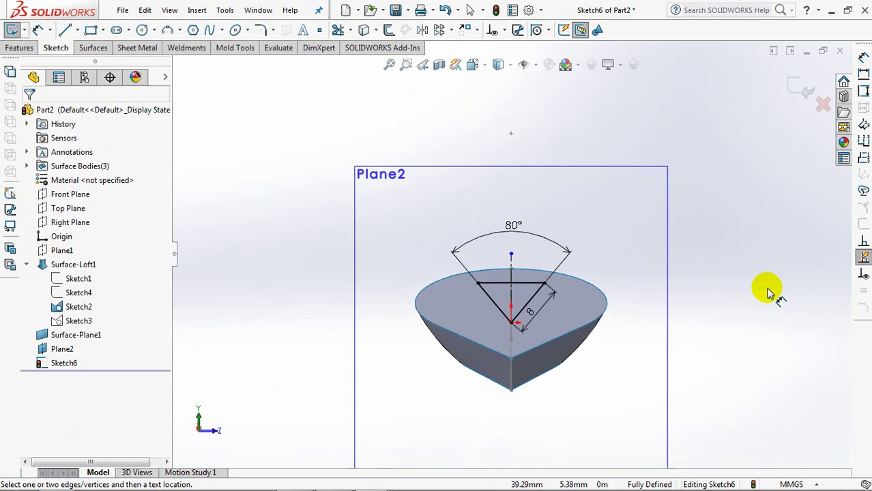
middle_drag(769, 288, 723, 305)
- Close the triangle sketch, hide Plane2 and return to the isometric view
click(796, 85)
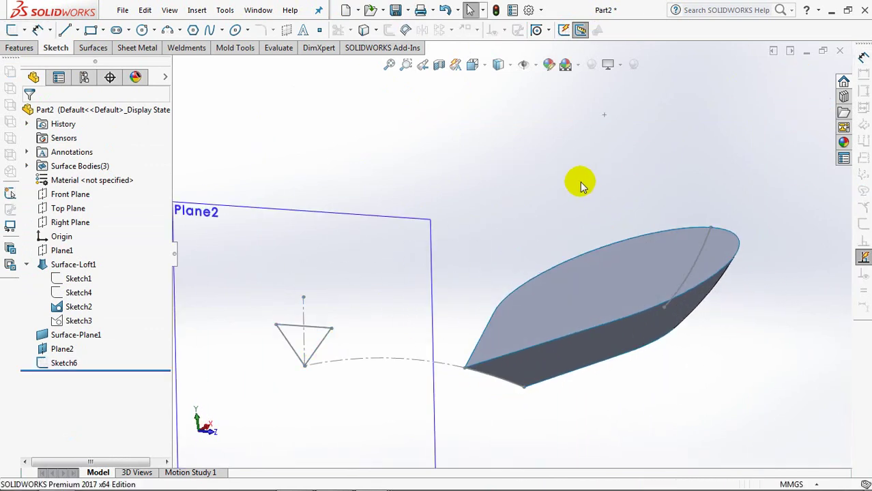
click(399, 217)
click(443, 197)
ctrl+middle_drag(451, 239, 458, 194)
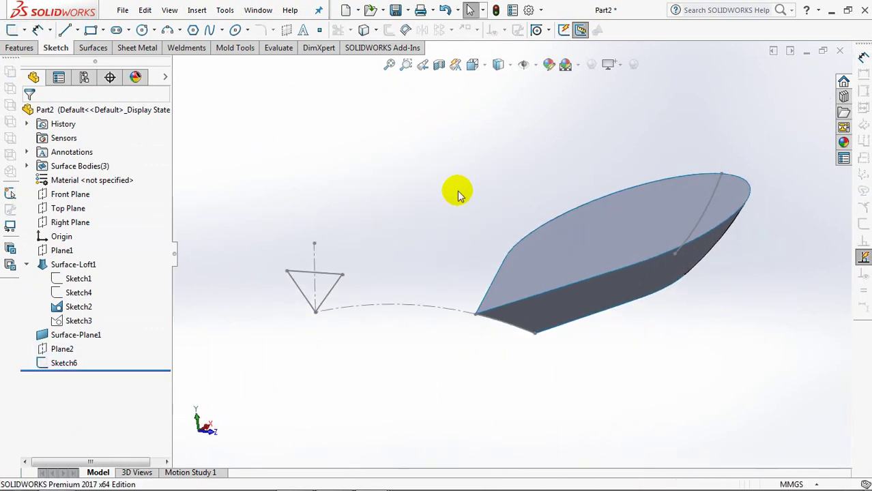
key(ctrl+7)
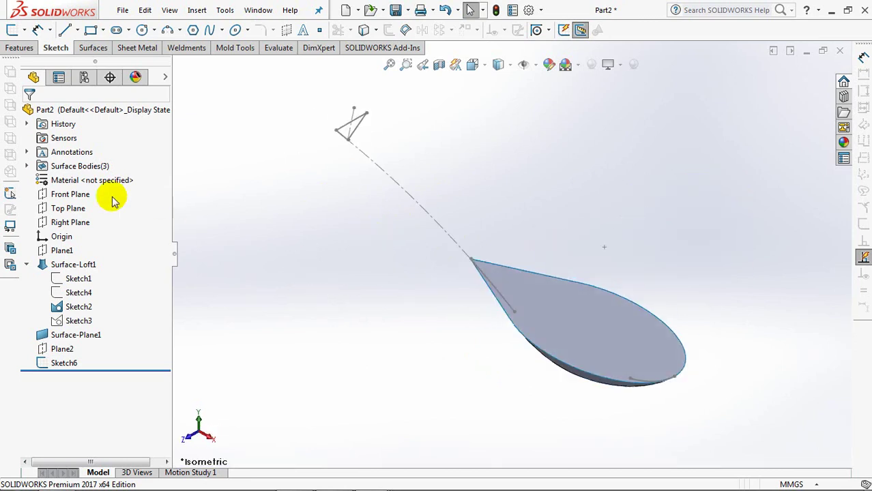
- On the Front Plane, convert the two handle curves and fit them into one spline (Sketch7)
click(71, 195)
click(111, 179)
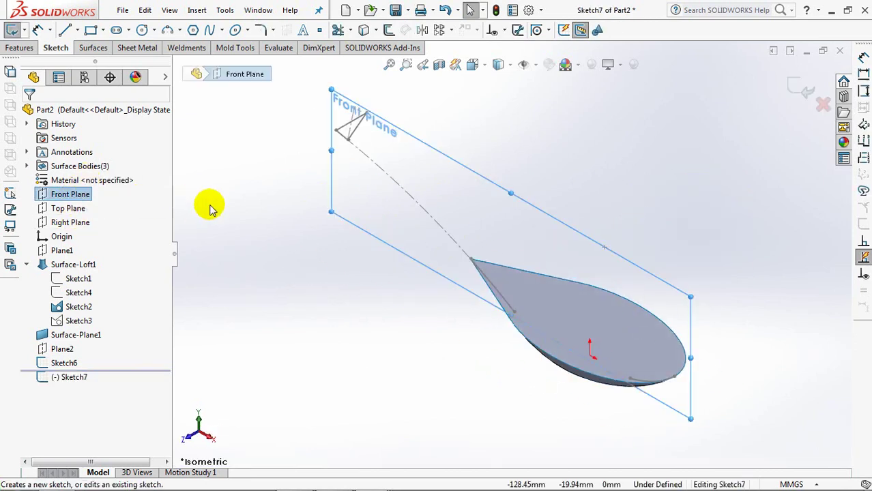
click(367, 30)
click(502, 292)
click(507, 296)
key(Return)
click(225, 10)
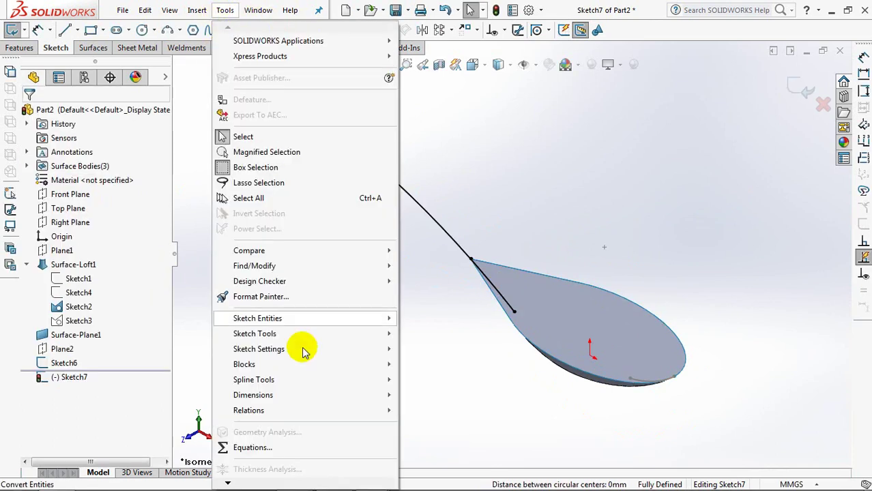
click(461, 275)
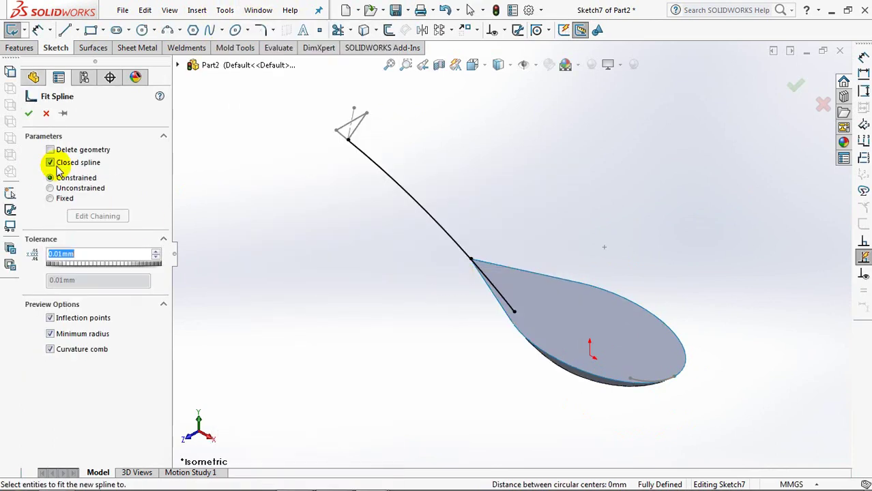
click(404, 198)
key(Return)
click(795, 84)
- Hide Sketch2, sweep the Sketch6 triangle along the Sketch7 spline, and start a Front Plane sketch
mouse_move(594, 195)
middle_down()
mouse_move(606, 142)
mouse_move(525, 144)
middle_up()
click(77, 306)
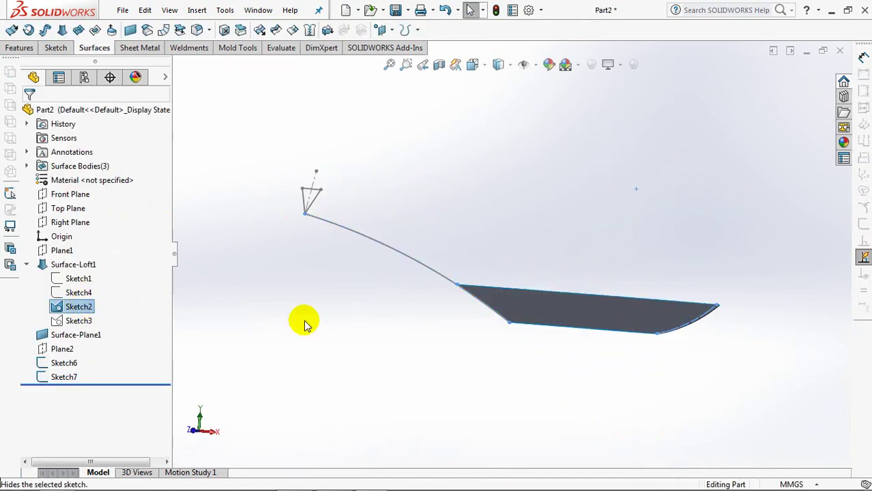
click(96, 288)
click(45, 30)
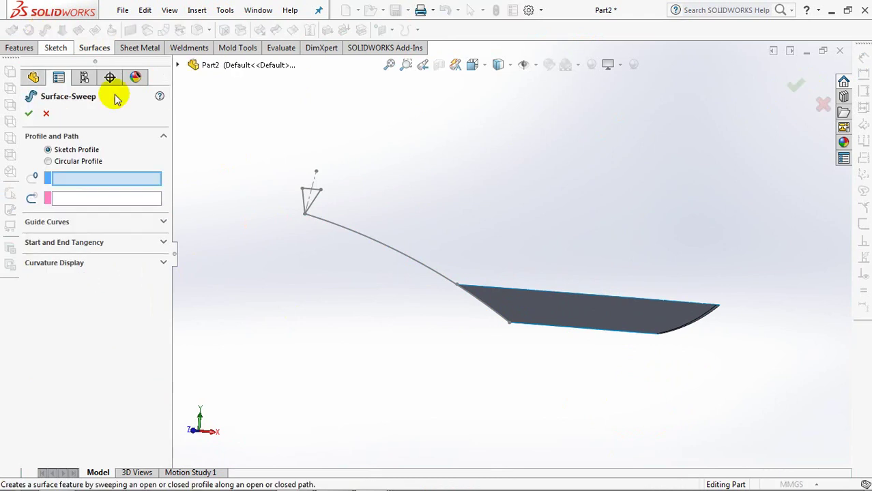
click(308, 198)
click(345, 233)
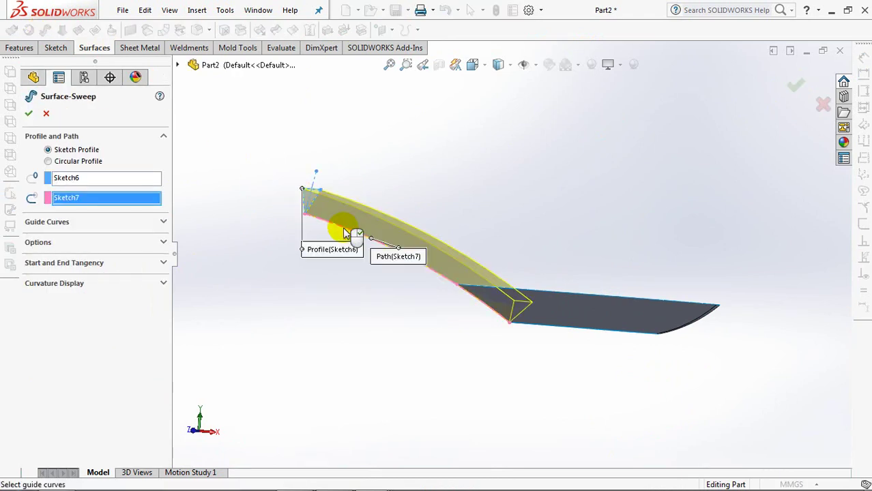
right_click(343, 228)
click(76, 194)
click(91, 179)
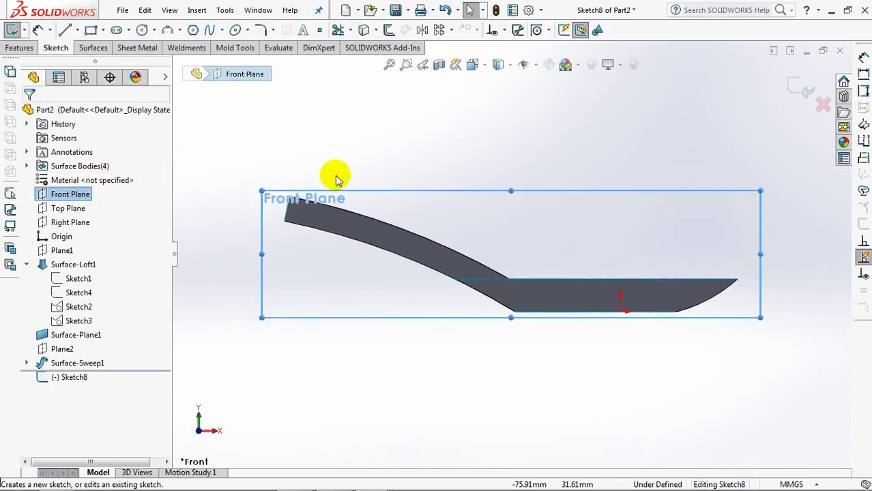
- Draw two slanted cutting lines across the bowl-handle junction
click(65, 32)
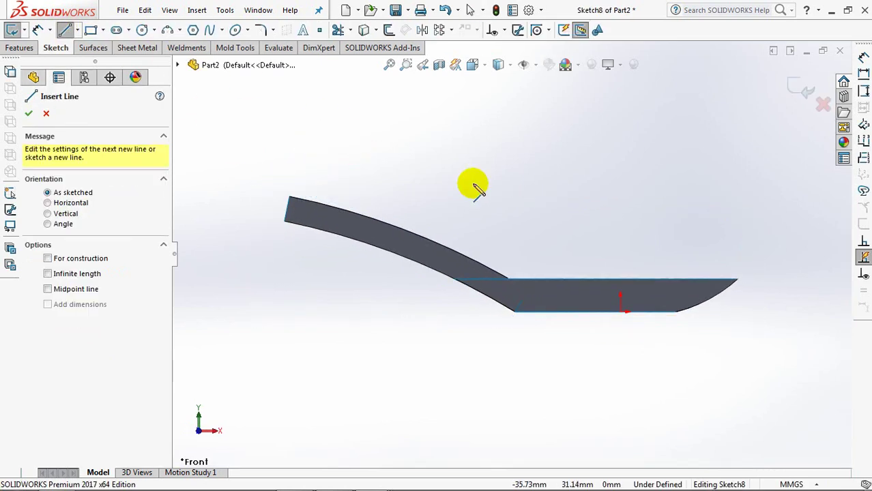
click(563, 279)
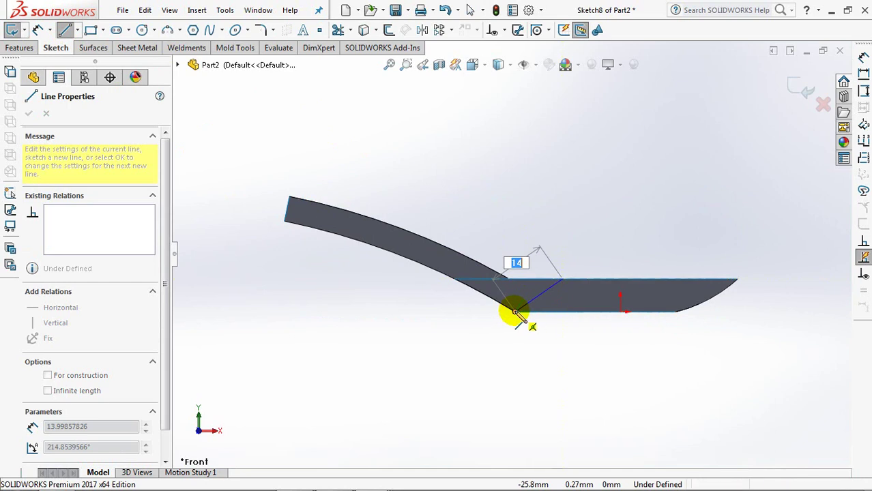
click(517, 313)
key(Escape)
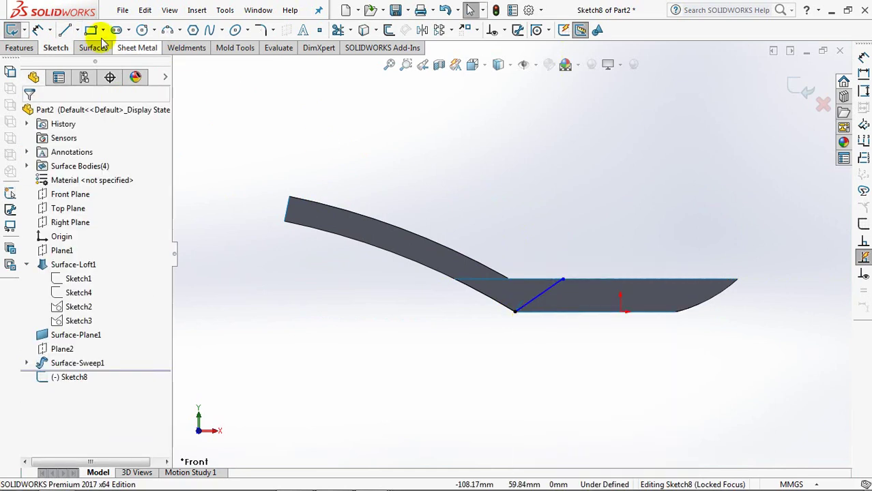
click(65, 30)
click(455, 281)
click(432, 243)
right_click(430, 240)
click(448, 251)
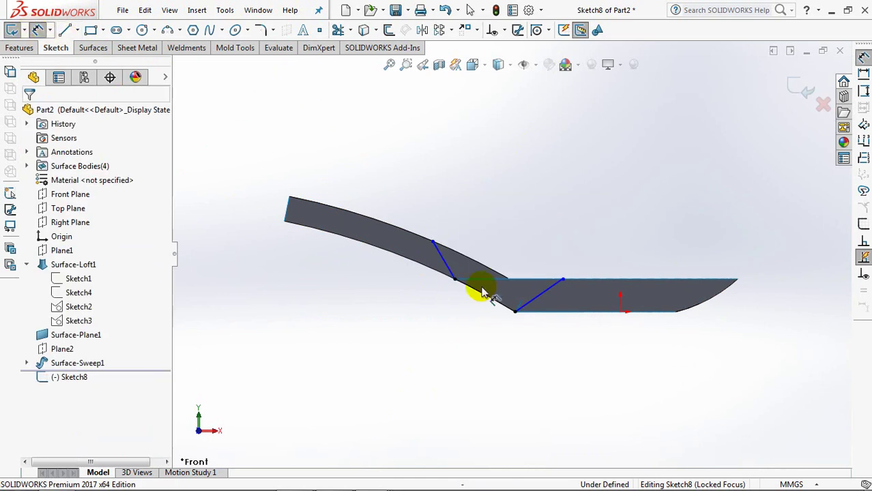
- Dimension the lines' horizontal spacing as 14 mm and 21 mm, then exit Sketch8
click(563, 280)
right_drag(551, 267, 536, 246)
click(531, 243)
text(14)
click(482, 239)
drag(536, 235, 550, 203)
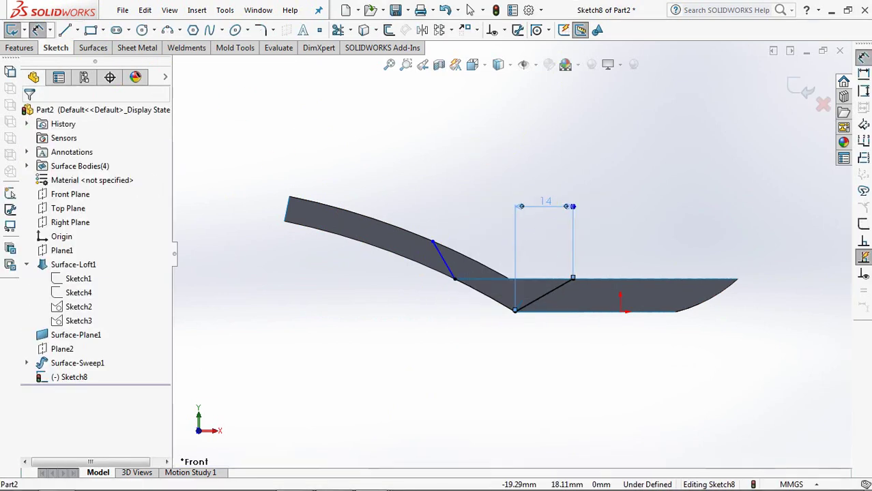
click(432, 242)
click(515, 280)
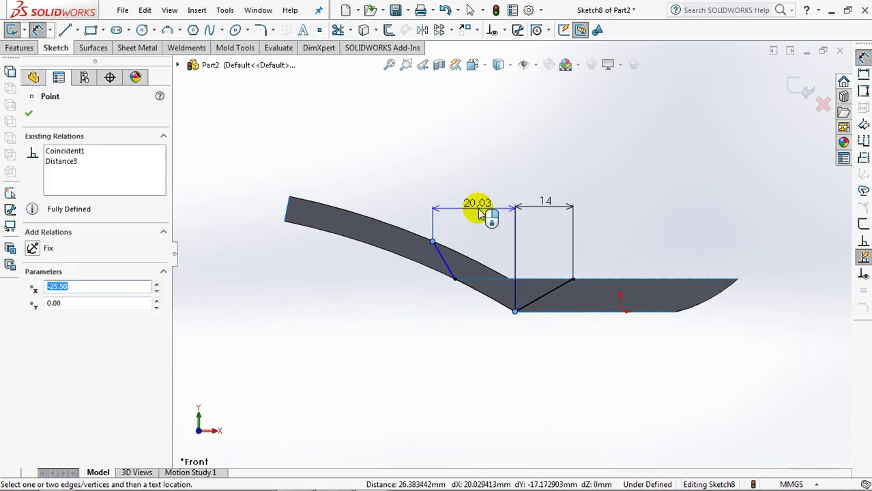
click(479, 213)
text(21)
click(432, 201)
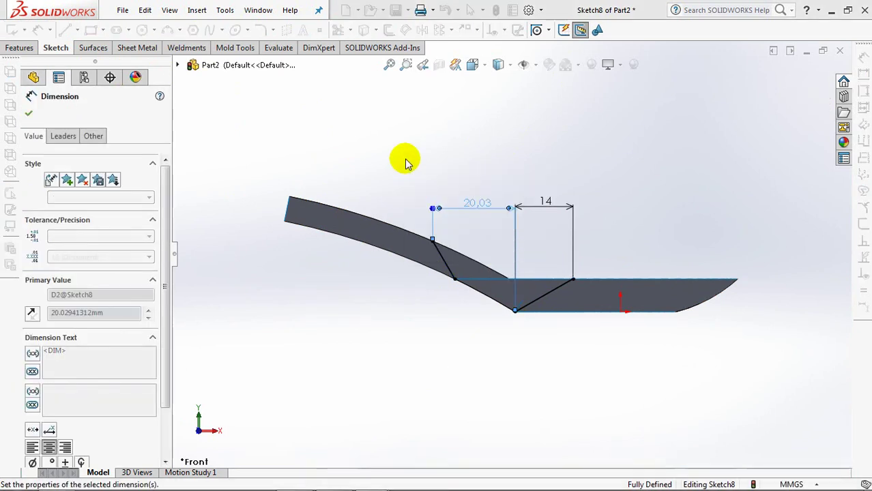
click(800, 86)
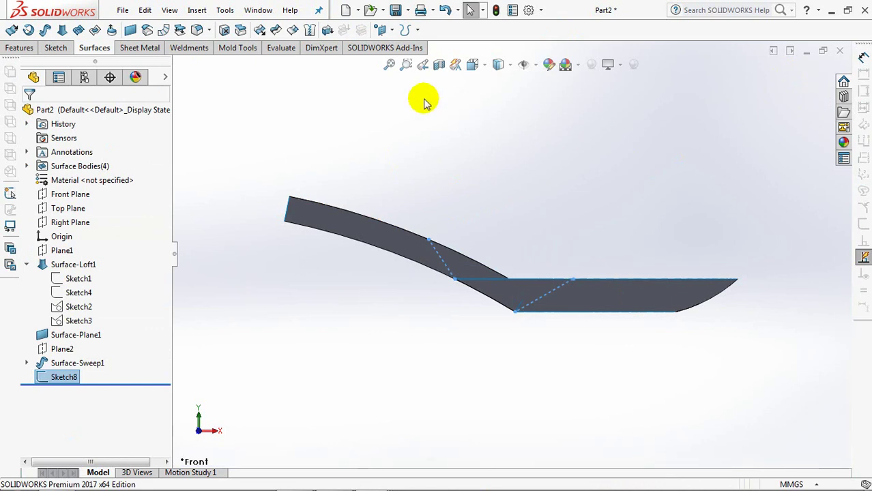
- Split the sweep, loft and planar surfaces with Sketch8 into separate bodies
click(27, 52)
click(449, 30)
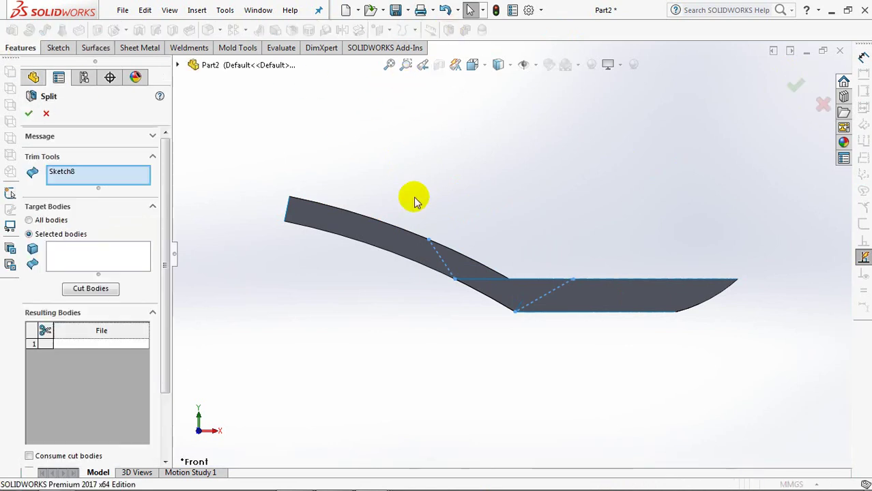
click(87, 258)
click(380, 240)
click(592, 330)
mouse_move(613, 302)
middle_down()
mouse_move(586, 357)
mouse_move(613, 269)
middle_up()
click(613, 279)
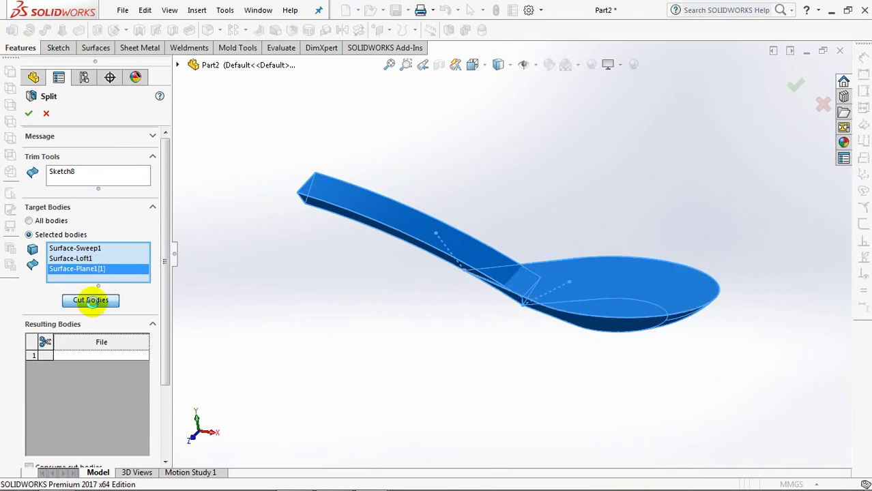
click(90, 300)
- Mark neck bodies 2, 4 and 6 for removal and confirm the split
drag(361, 273, 376, 349)
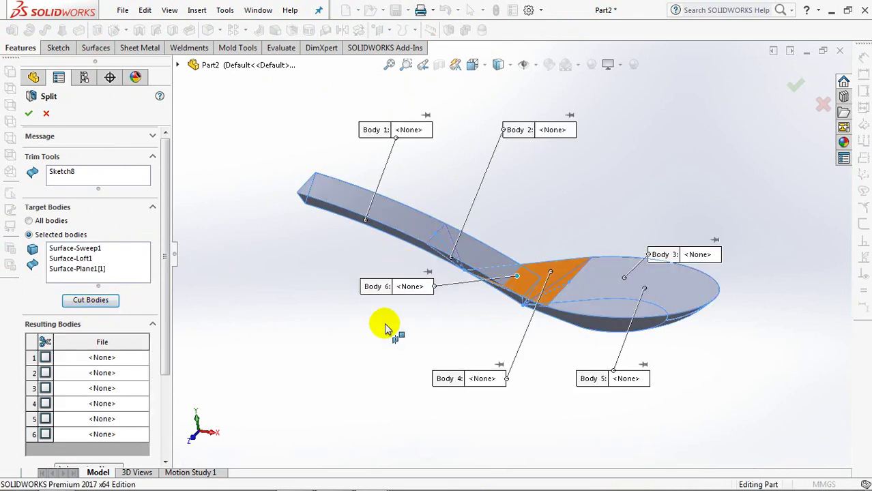
click(479, 258)
click(537, 286)
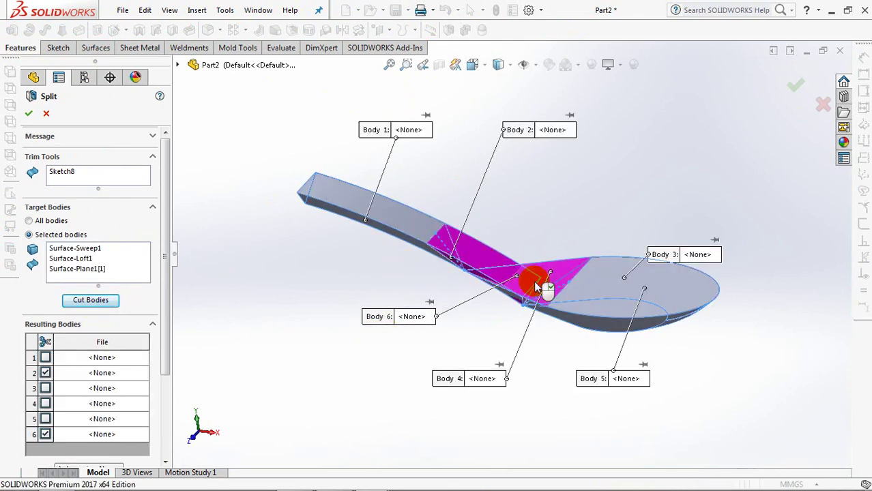
mouse_move(536, 285)
middle_down()
mouse_move(353, 346)
mouse_move(454, 351)
middle_up()
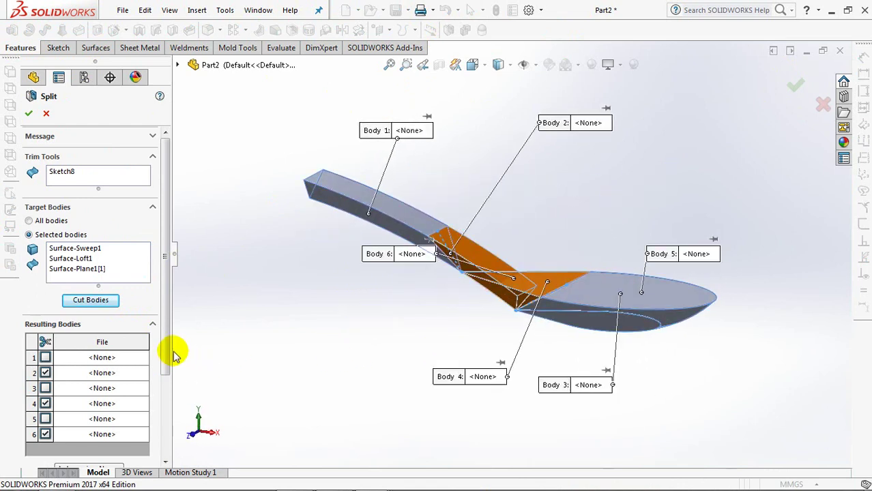
drag(167, 352, 168, 409)
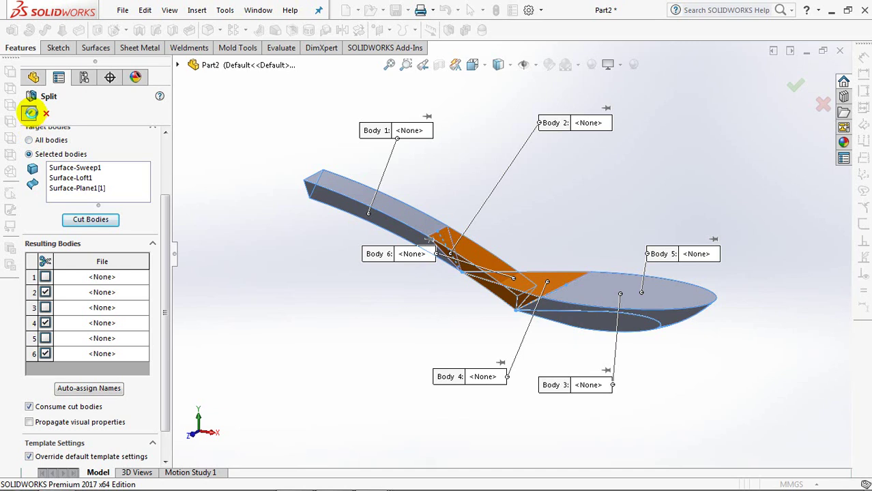
click(31, 113)
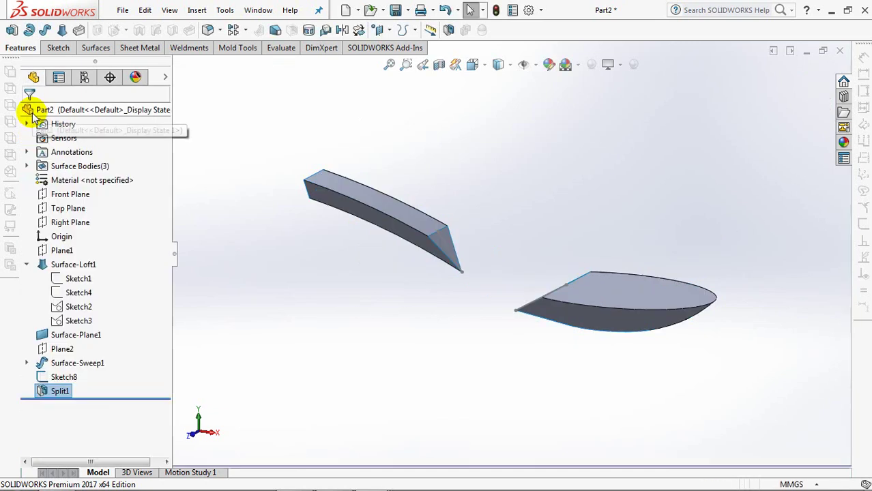
- On the Front Plane, sketch a horizontal line from the bowl and a 3-point arc to the handle
click(70, 194)
click(74, 176)
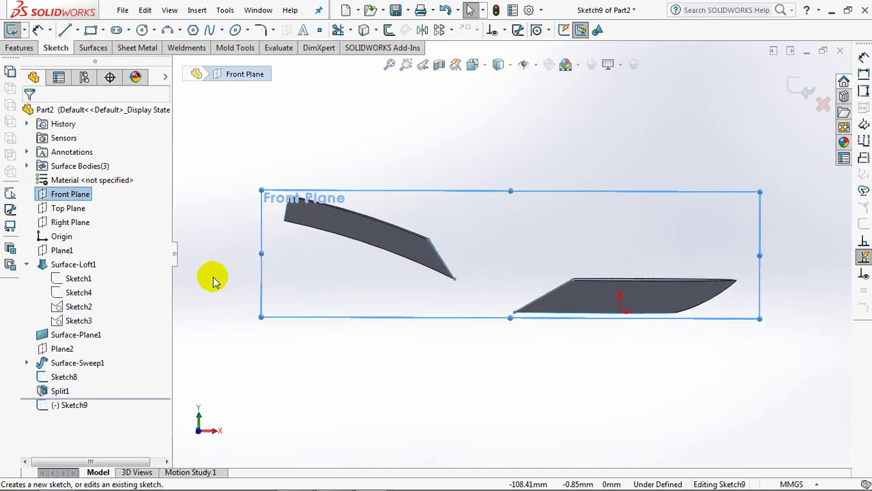
click(64, 31)
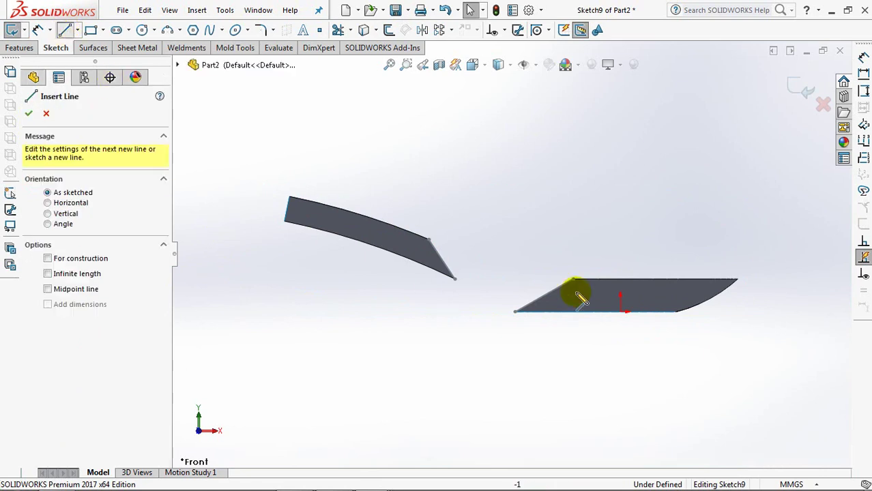
click(573, 280)
click(502, 278)
right_click(502, 278)
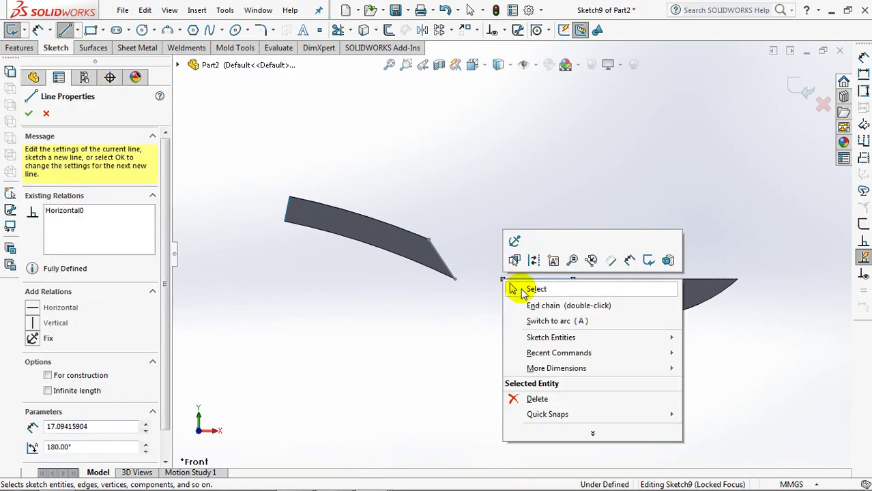
click(517, 287)
click(168, 29)
click(429, 239)
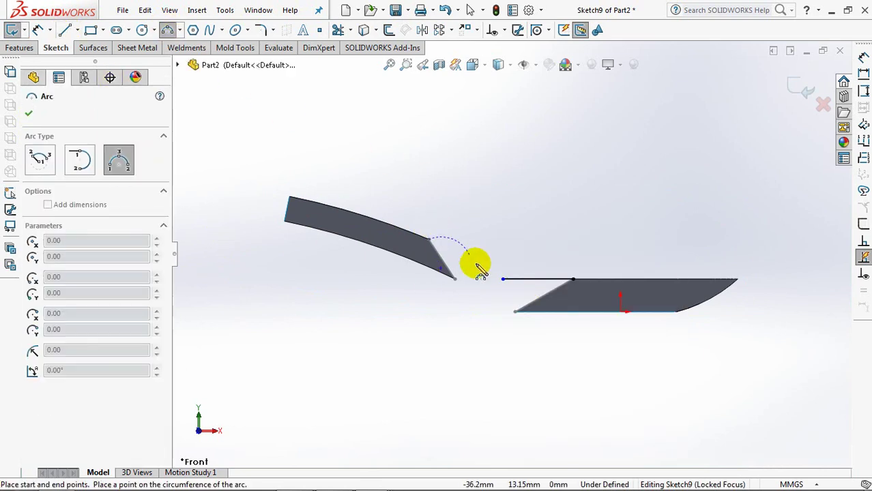
click(502, 279)
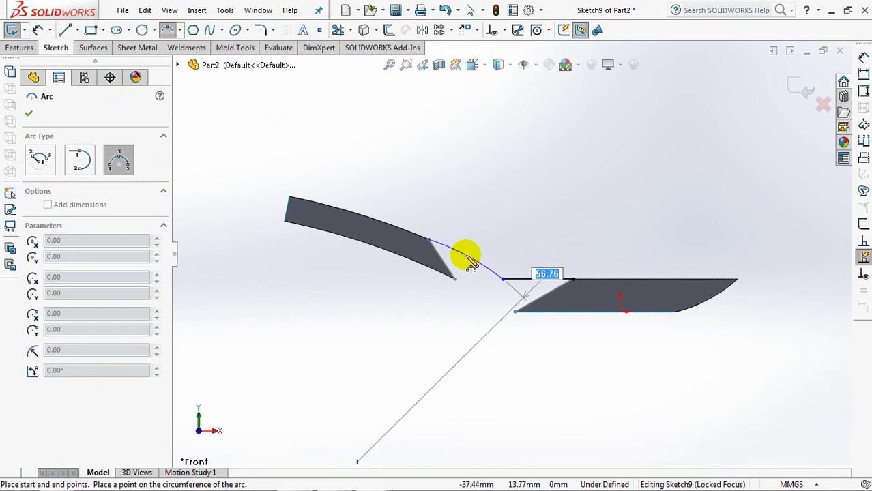
click(464, 254)
right_click(464, 254)
click(490, 268)
- Make the arc tangent to the handle's top edge, fillet the arc-line corner at R20, and exit Sketch9
click(503, 64)
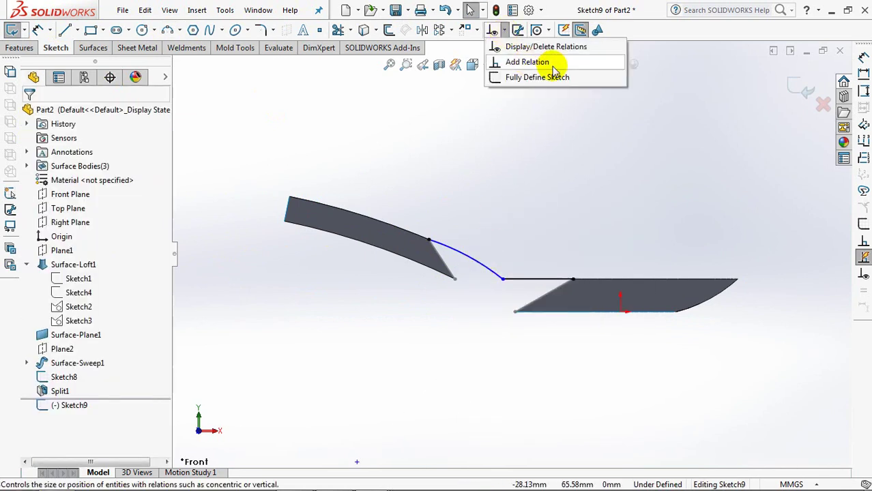
click(524, 62)
click(440, 251)
click(399, 232)
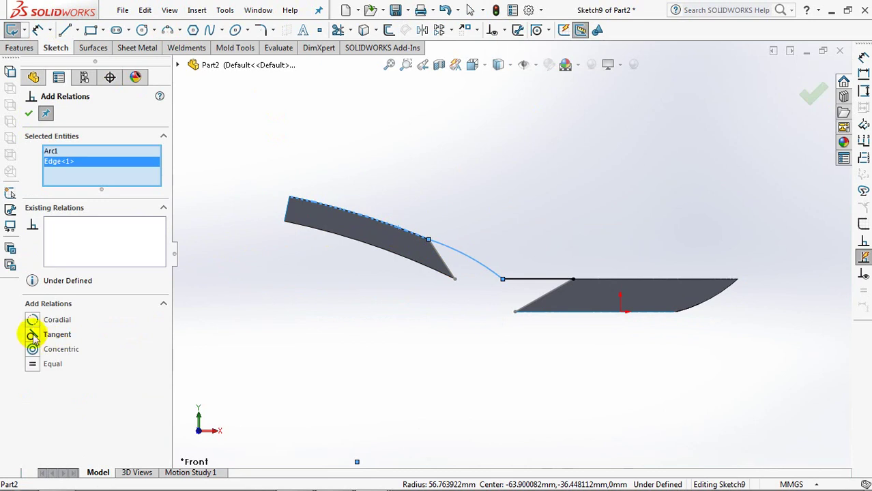
click(29, 114)
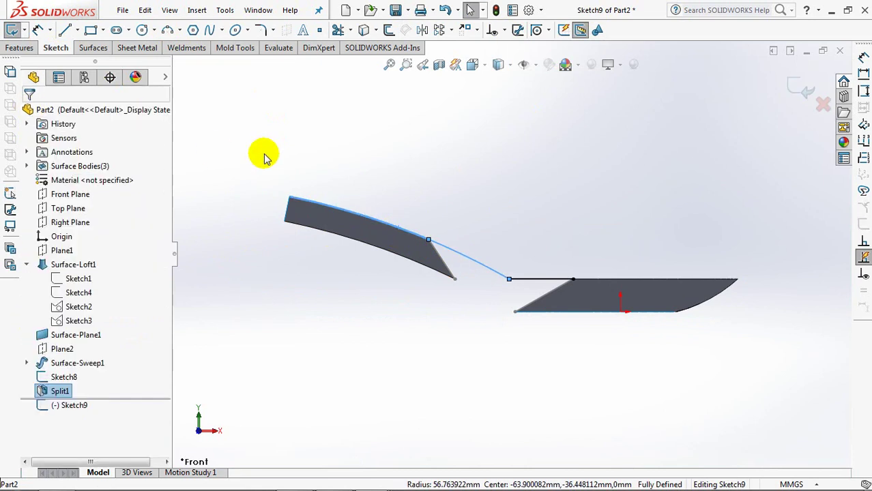
click(262, 29)
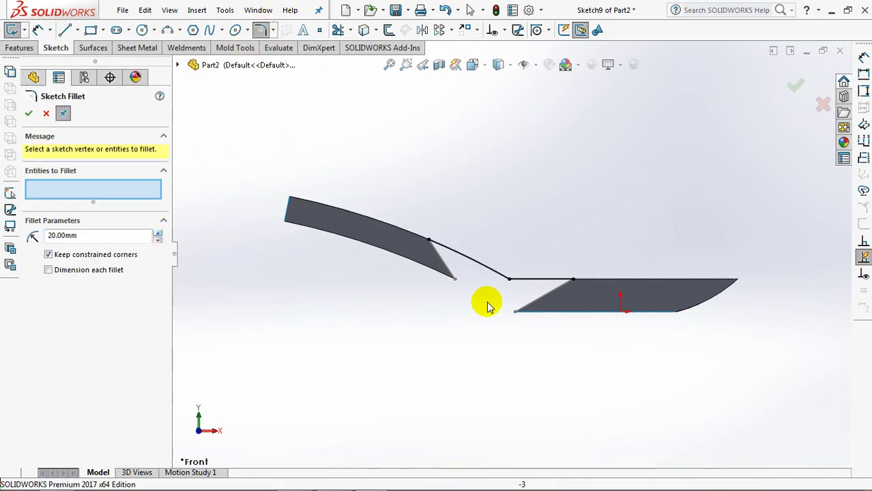
click(510, 280)
click(791, 85)
click(796, 86)
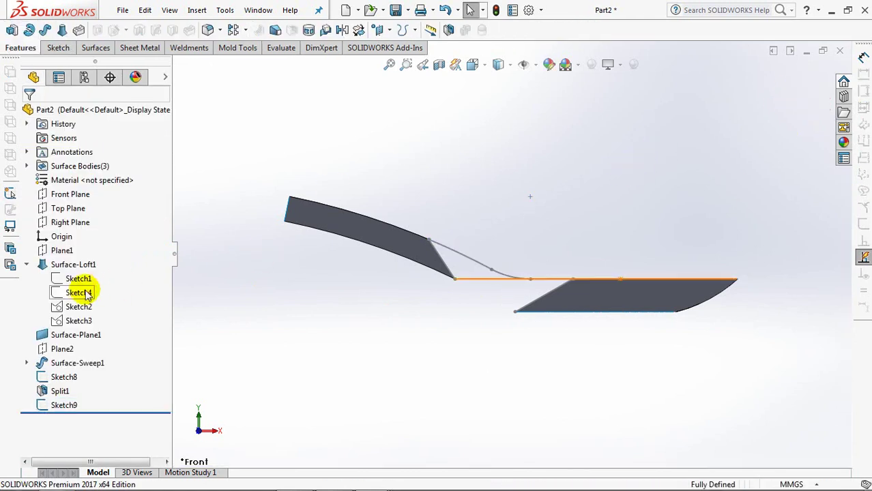
- Orbit to an angled 3-D view and start a lofted surface
middle_drag(376, 356, 352, 398)
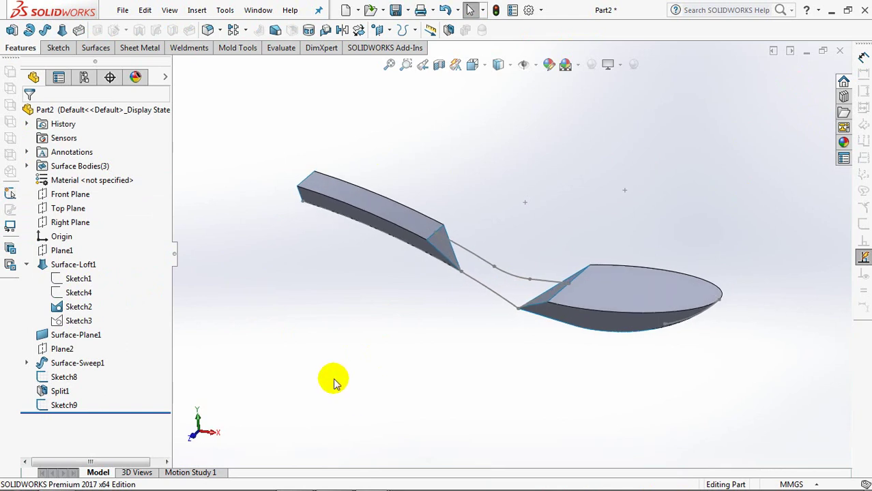
click(101, 51)
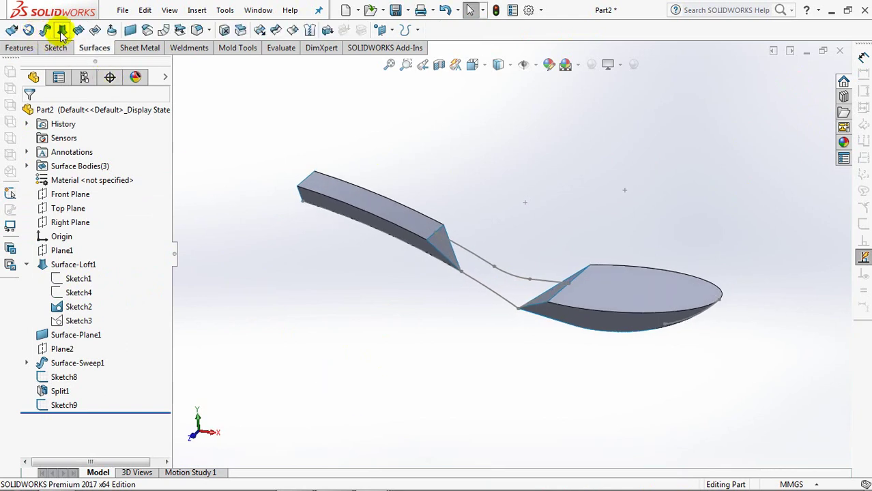
click(62, 32)
- Loft between the handle end edge and bowl neck edge, Tangency To Face at start and end
scroll(467, 243, down, 3)
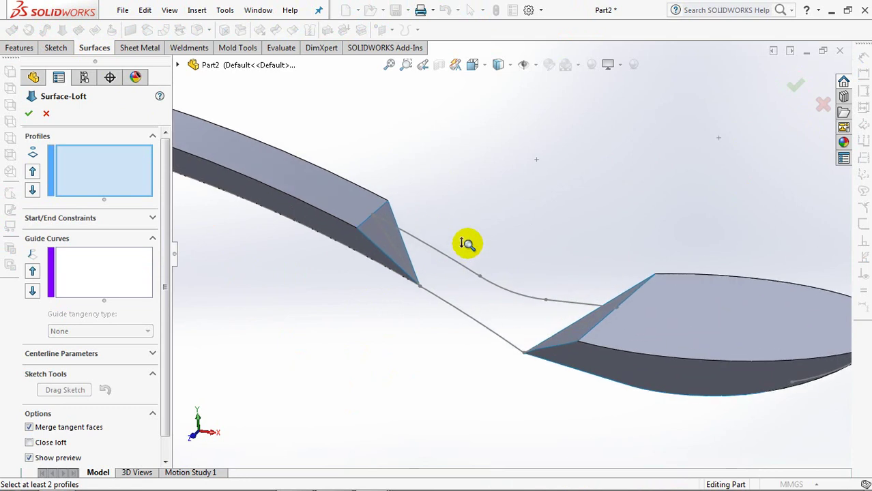
click(364, 227)
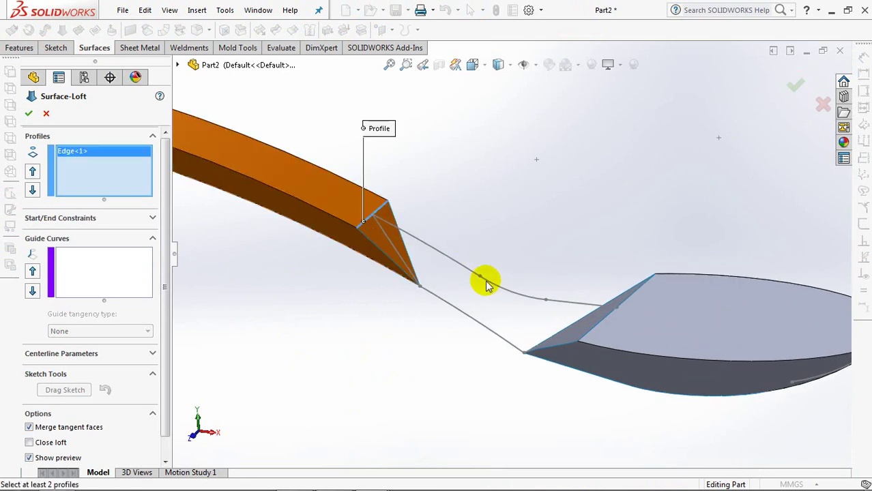
click(588, 332)
click(81, 218)
click(88, 247)
click(88, 275)
click(94, 309)
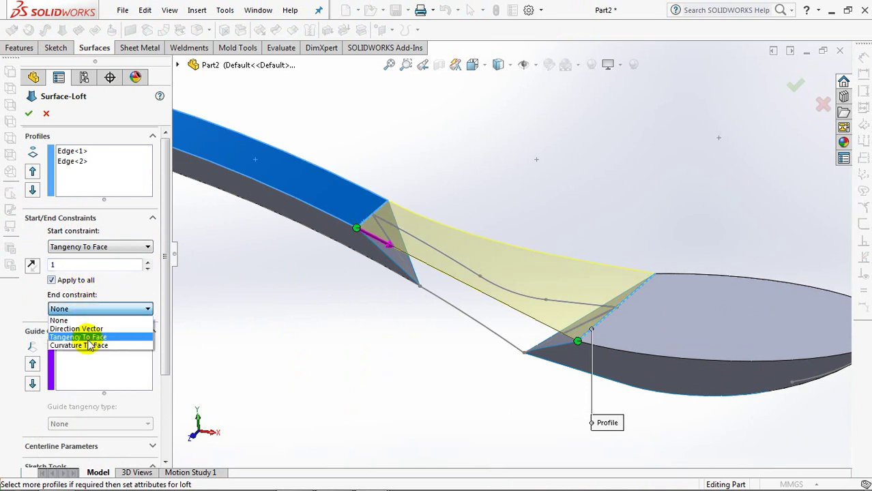
click(86, 346)
- Add Sketch9 as the loft's guide curve and create Surface-Loft2
scroll(169, 362, down, 2)
click(101, 340)
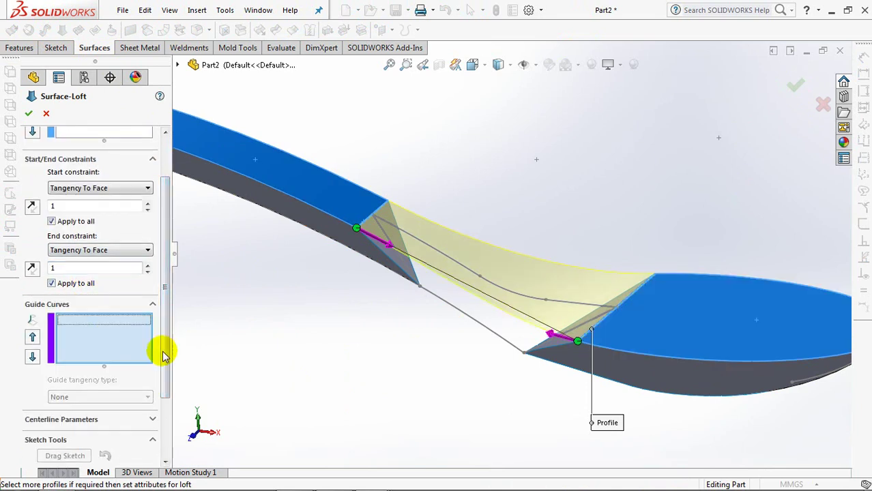
click(440, 257)
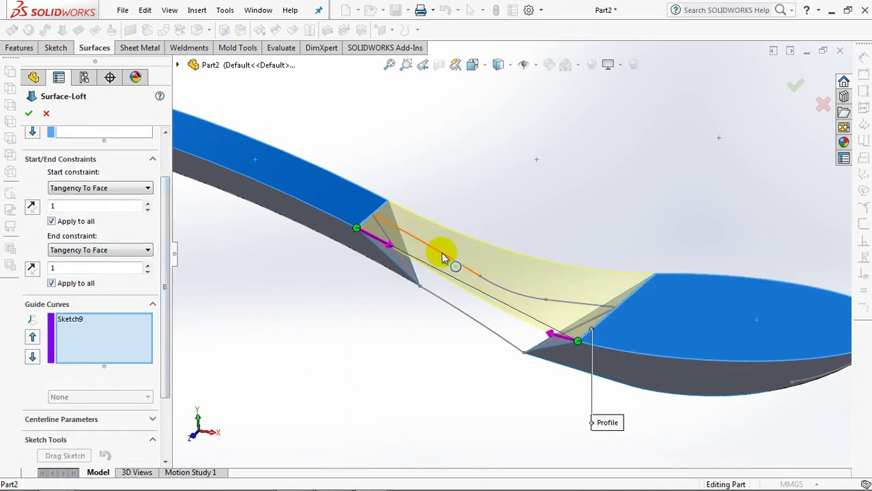
click(795, 86)
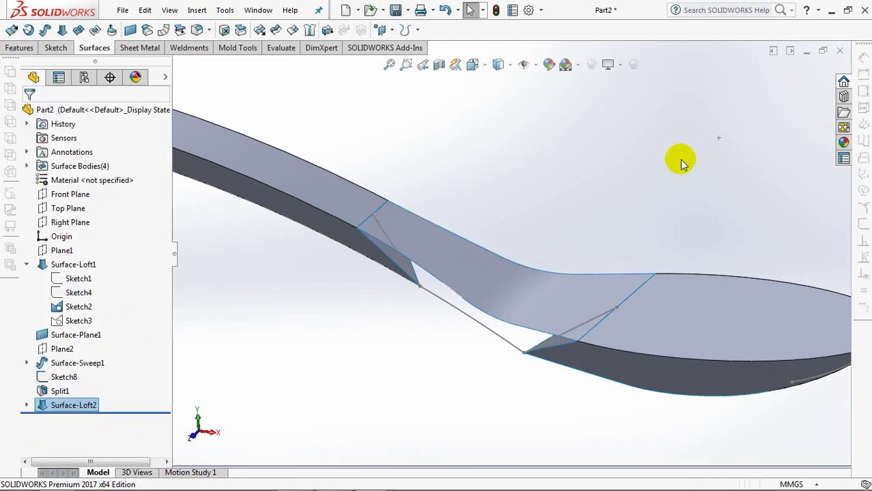
click(62, 30)
- Loft between Edge<1> and Edge<2> with aligned connectors, Tangency To Face at both ends
click(398, 268)
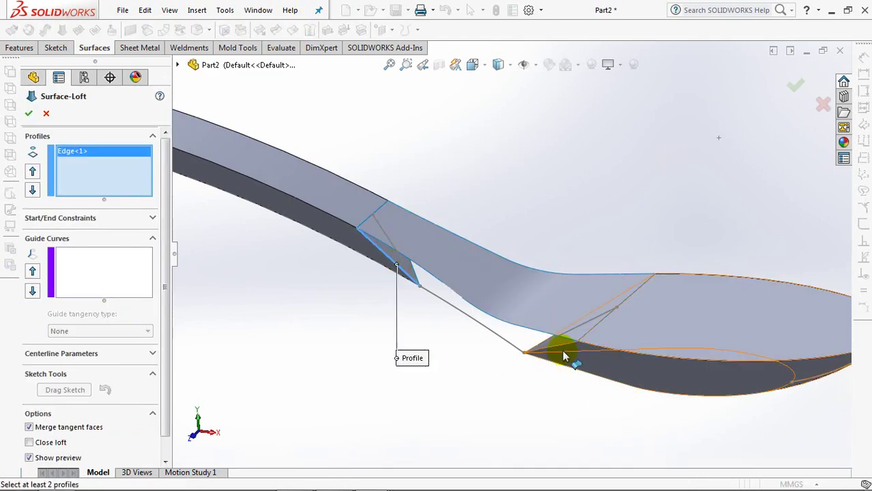
click(564, 344)
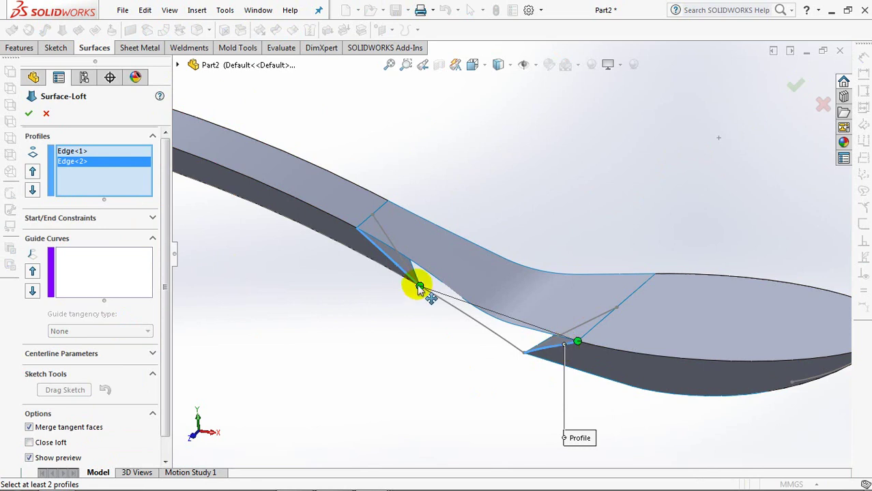
drag(580, 344, 523, 355)
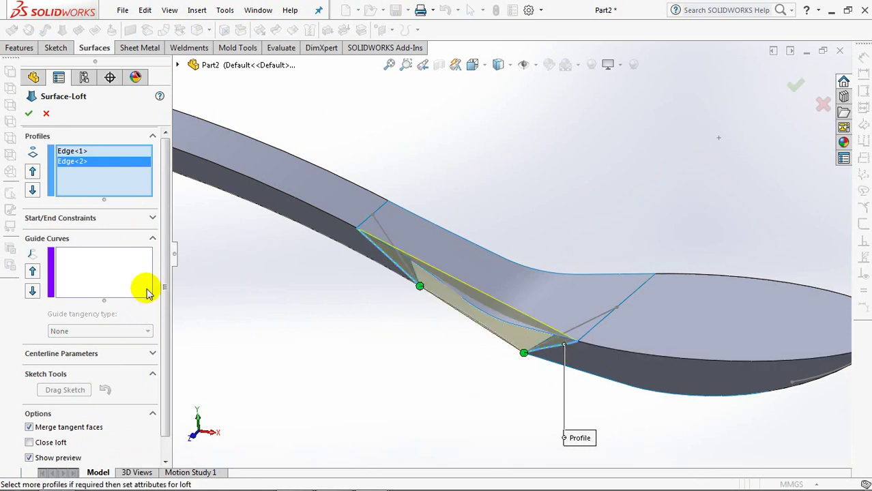
click(147, 224)
click(121, 247)
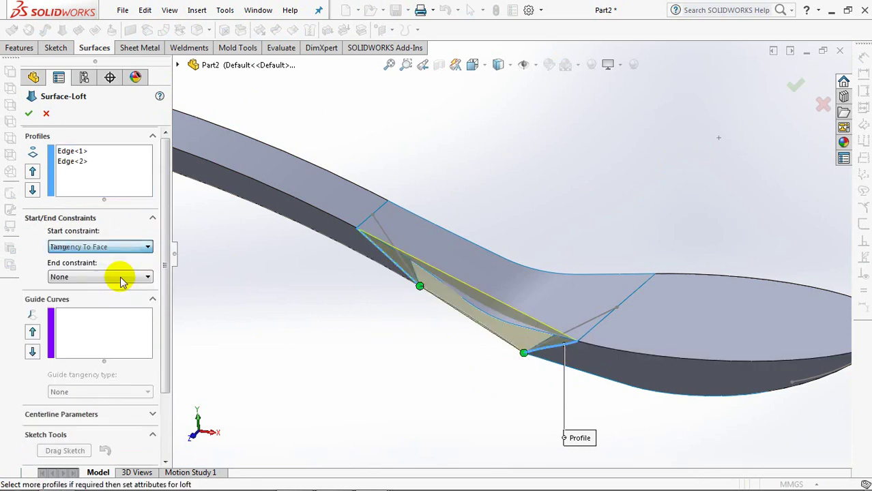
click(121, 274)
click(126, 313)
click(121, 342)
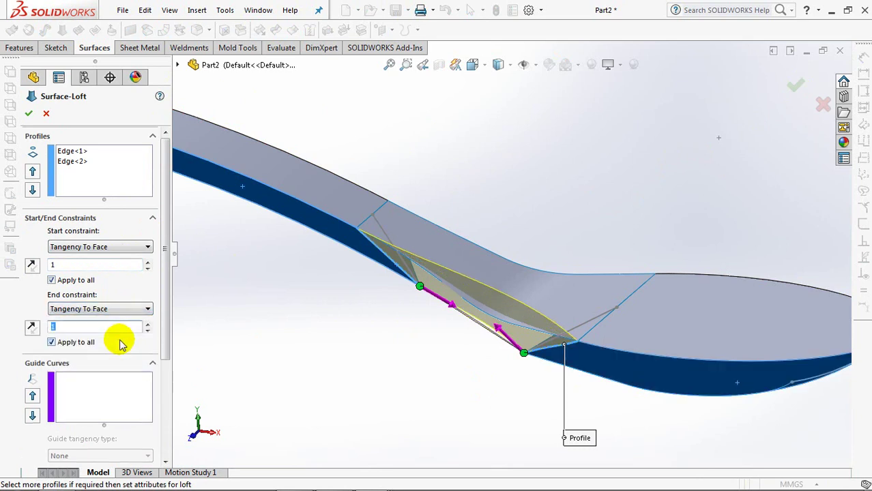
- Use the open edge loop as guide curve, reverse the end tangency, and create Surface-Loft3
click(118, 383)
mouse_move(473, 329)
middle_down()
mouse_move(443, 360)
mouse_move(443, 307)
mouse_move(438, 359)
middle_up()
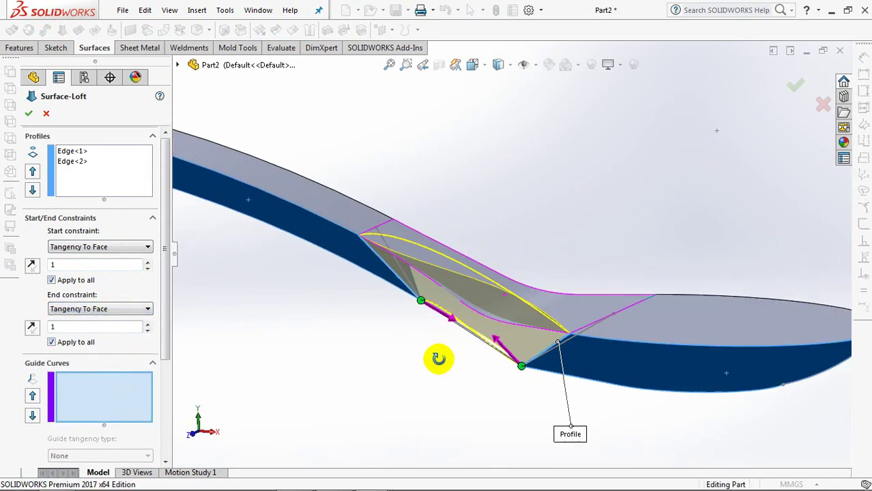
click(485, 348)
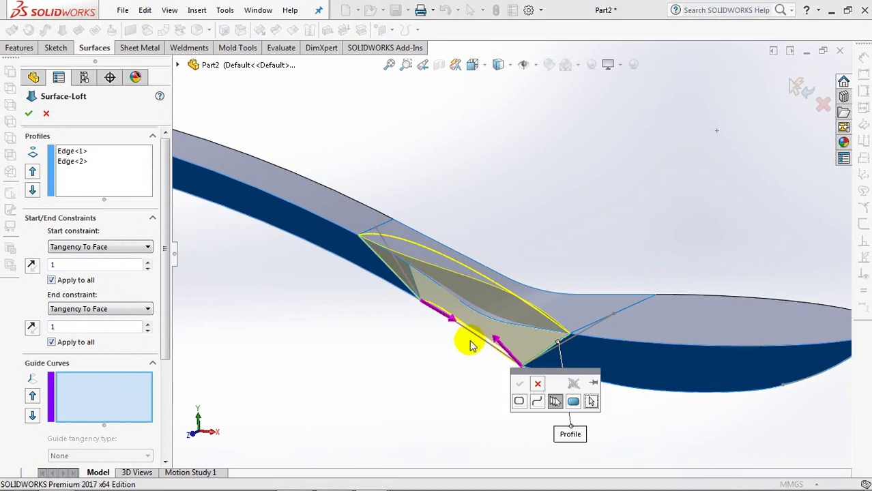
click(539, 406)
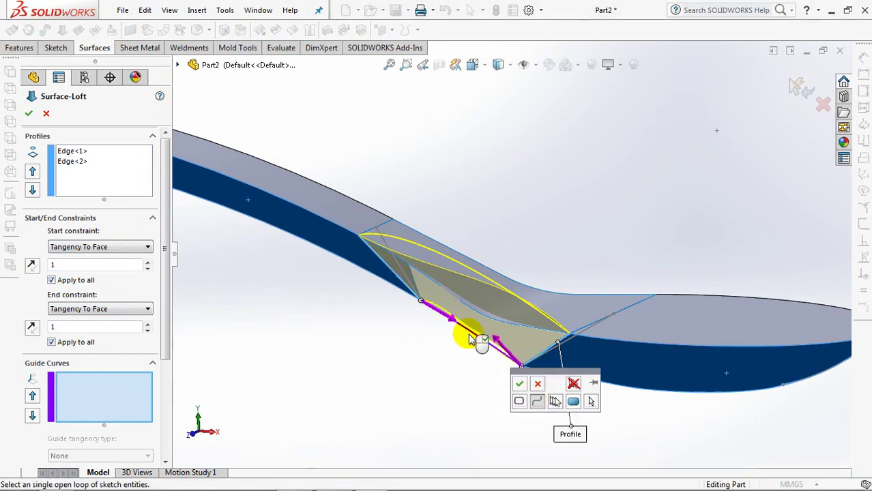
click(520, 387)
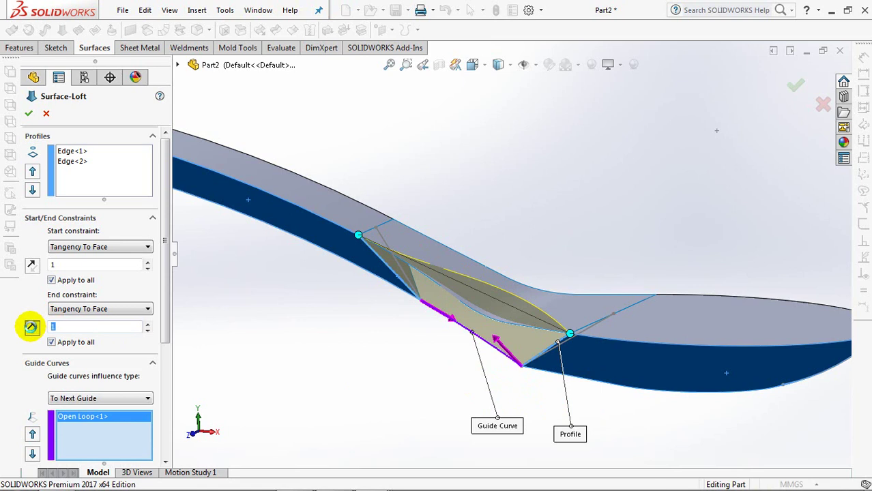
click(31, 326)
click(29, 112)
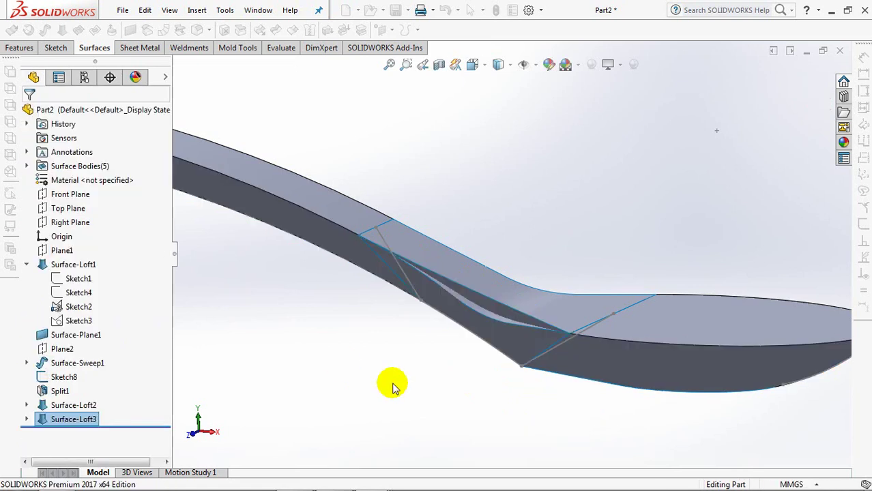
- Mirror Surface-Loft3 across the Front Plane and orbit to inspect both filled neck sides
click(60, 196)
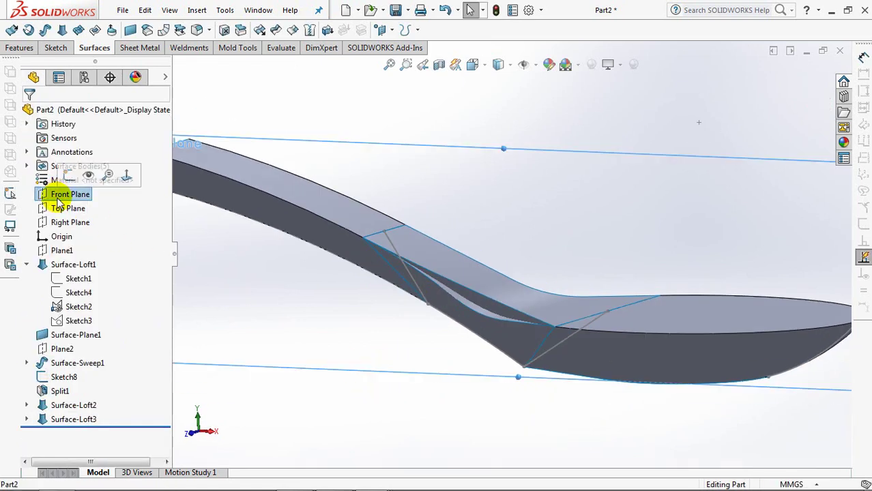
click(20, 48)
click(343, 30)
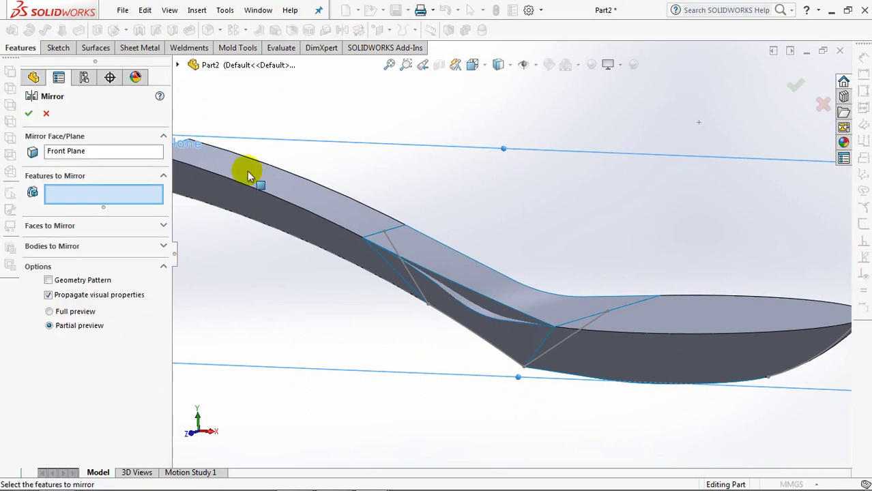
click(114, 247)
click(516, 348)
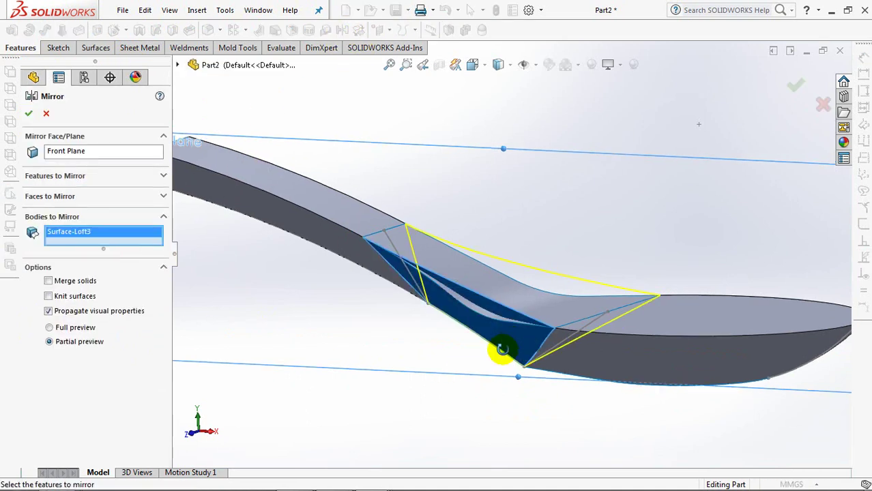
middle_drag(516, 348, 298, 327)
click(35, 114)
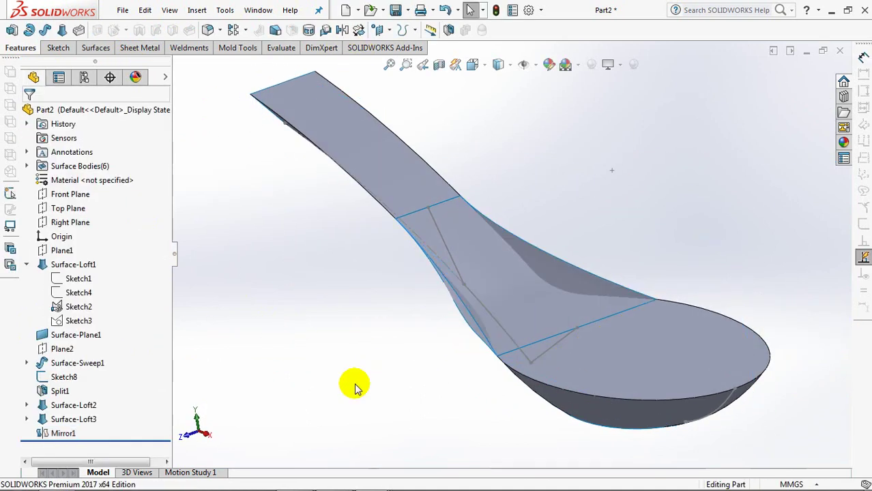
middle_drag(352, 384, 432, 249)
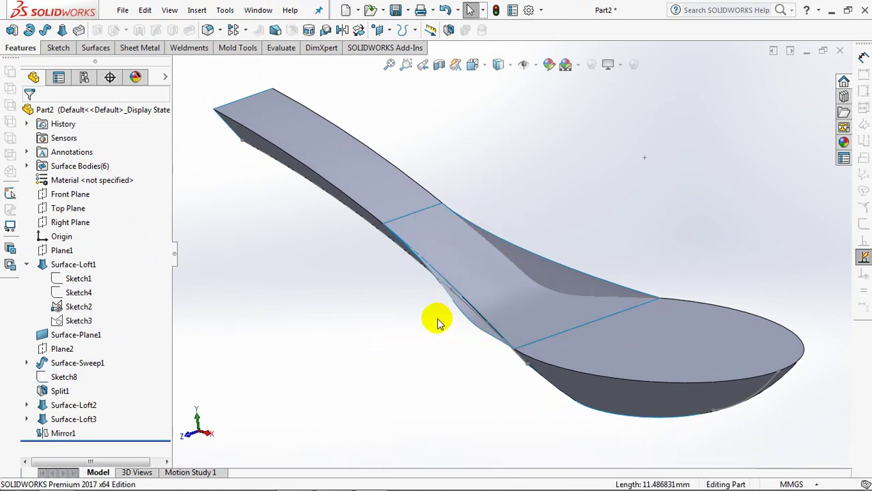
click(457, 298)
middle_drag(389, 357, 290, 254)
- Start a mutual surface trim using Surface-Loft3, Surface-Loft2 and Mirror1 as trim surfaces
click(96, 47)
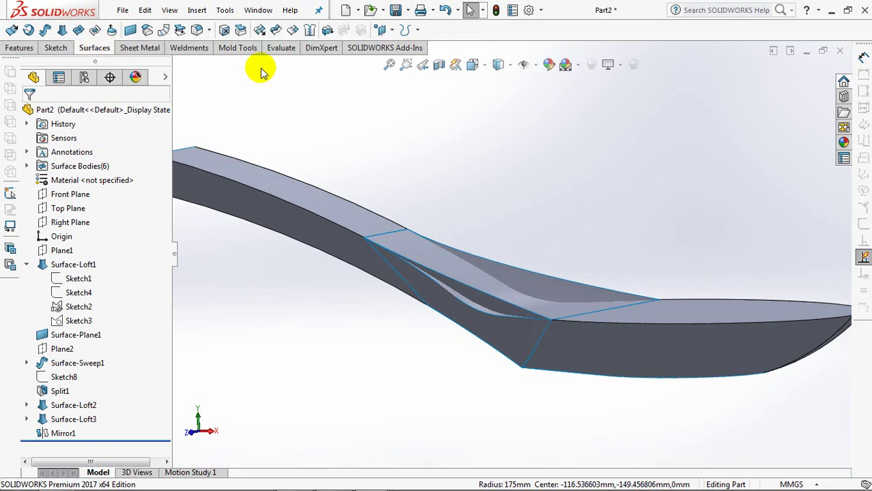
click(276, 31)
click(459, 347)
click(530, 302)
click(544, 292)
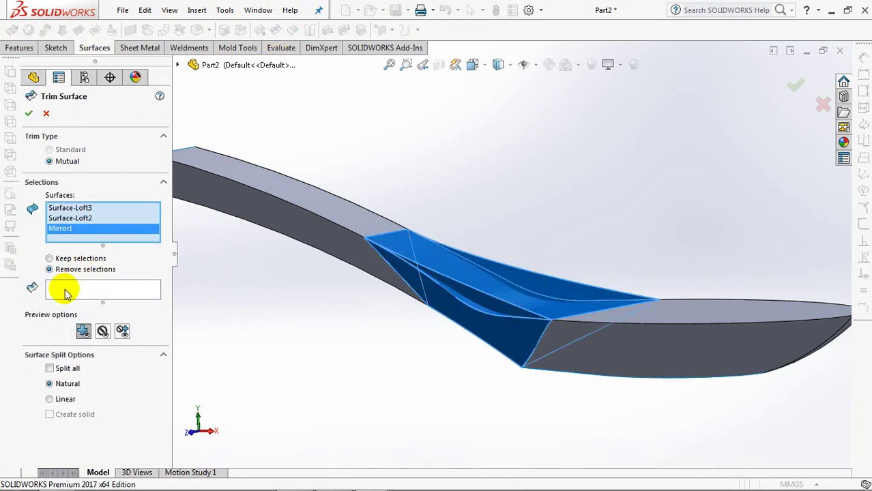
- Mark the excess Surface-Loft2, Surface-Loft3 and mirrored pieces for removal and apply the trim
click(67, 292)
middle_drag(399, 364, 394, 376)
click(478, 307)
click(546, 283)
click(544, 301)
scroll(554, 276, down, 3)
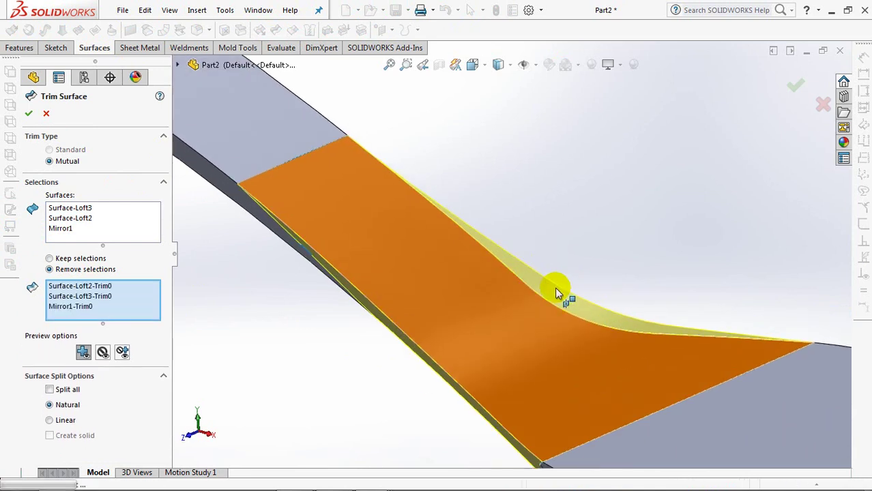
click(554, 277)
scroll(552, 287, up, 1)
click(791, 82)
scroll(533, 235, up, 2)
scroll(540, 246, up, 2)
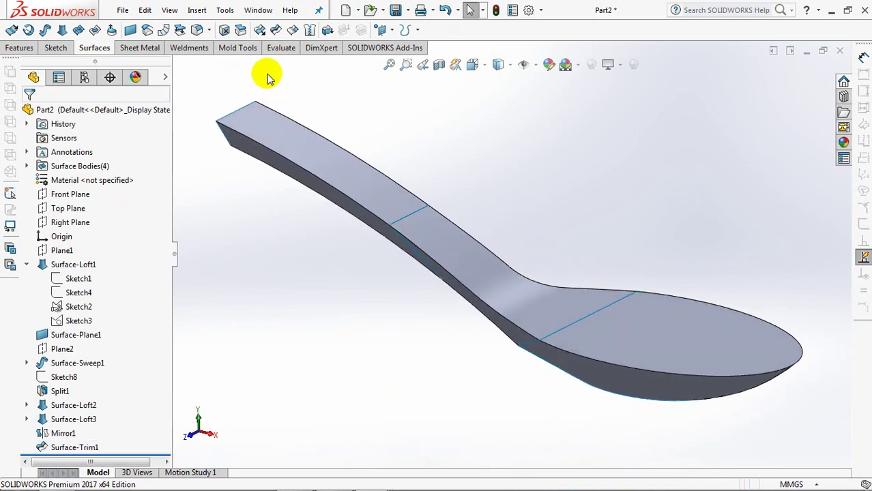
- Knit the handle, trimmed, split and planar faces into one surface body
click(310, 29)
click(346, 171)
click(479, 270)
click(634, 335)
mouse_move(604, 319)
middle_down()
mouse_move(600, 152)
mouse_move(624, 220)
mouse_move(480, 216)
mouse_move(644, 267)
mouse_move(623, 354)
mouse_move(644, 370)
mouse_move(571, 325)
mouse_move(572, 366)
mouse_move(737, 234)
middle_up()
click(627, 220)
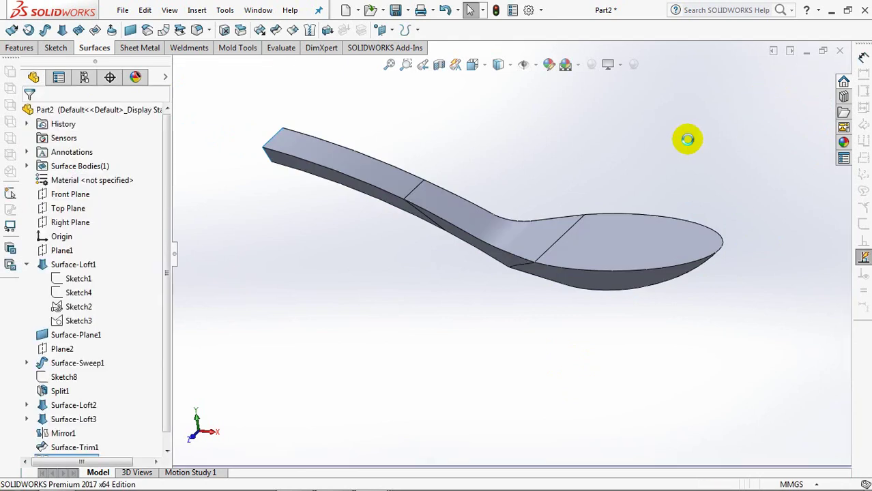
- Fillet the split edge along the handle ridge with a 3 mm radius
mouse_move(412, 351)
middle_down()
mouse_move(417, 200)
mouse_move(391, 152)
middle_up()
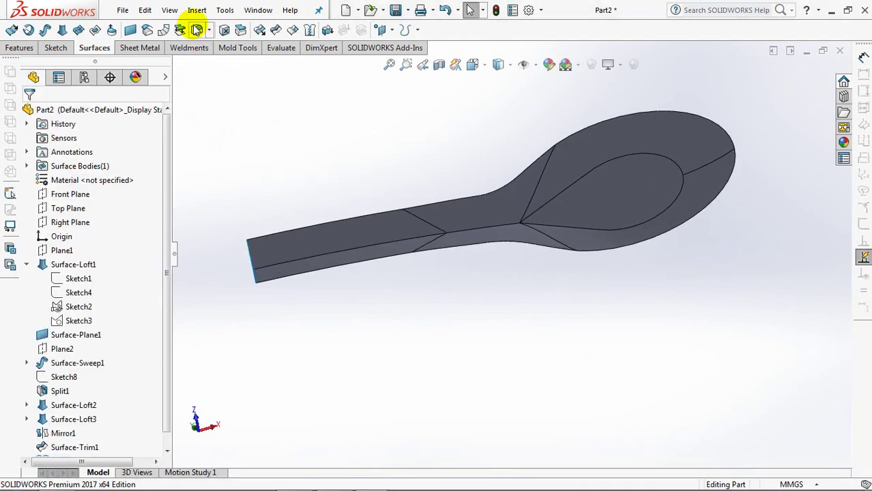
key(ctrl+f)
text(3)
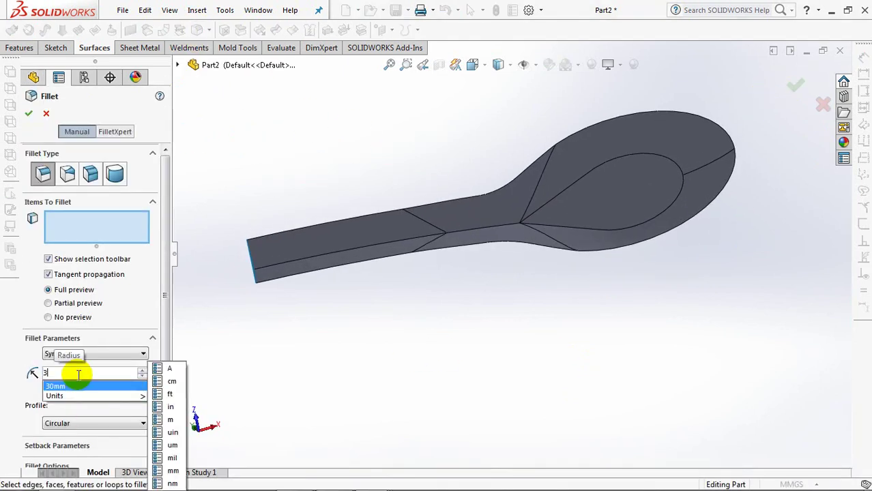
click(298, 264)
key(Return)
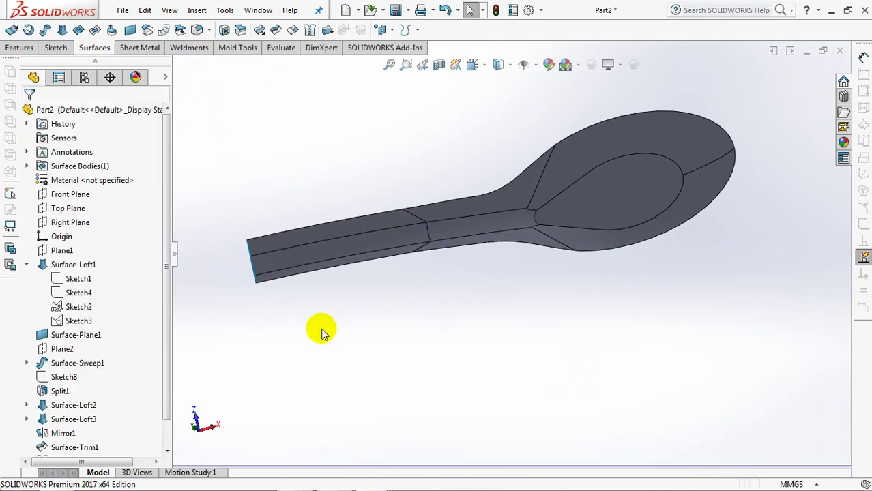
- Add a 1.5 mm fillet around the recessed face in the bowl
click(198, 33)
click(106, 374)
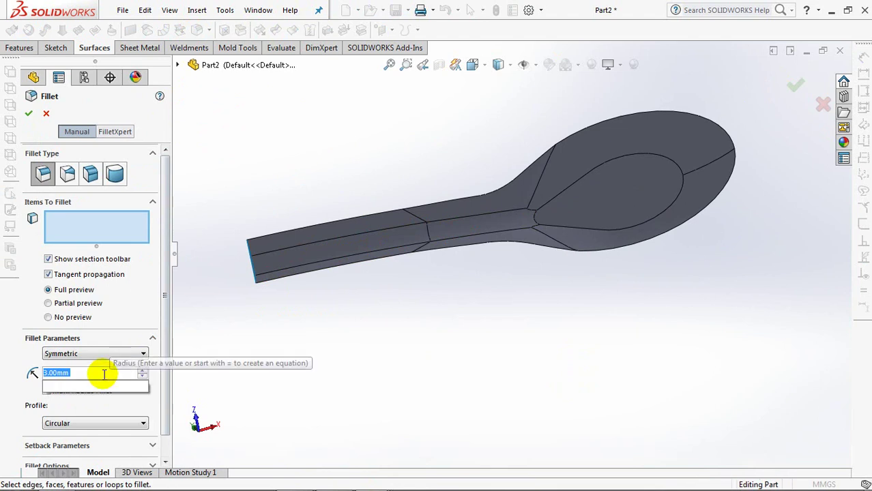
text(1.5)
key(Return)
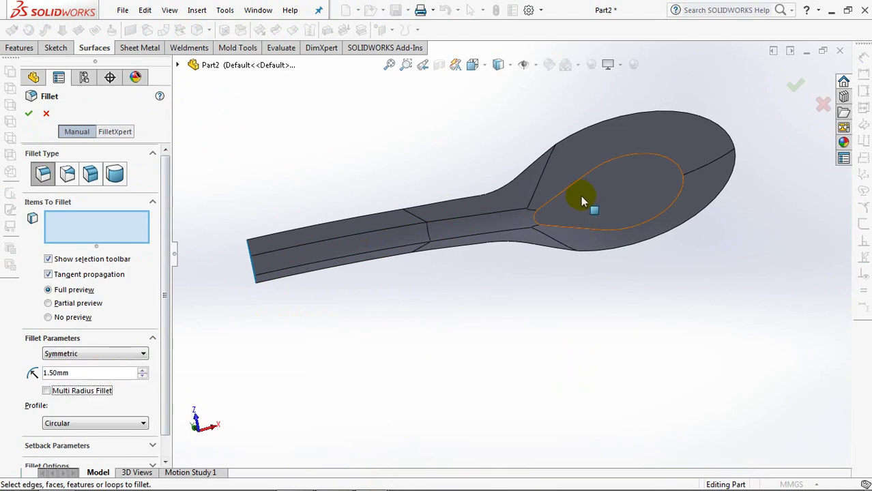
click(582, 198)
right_click(582, 196)
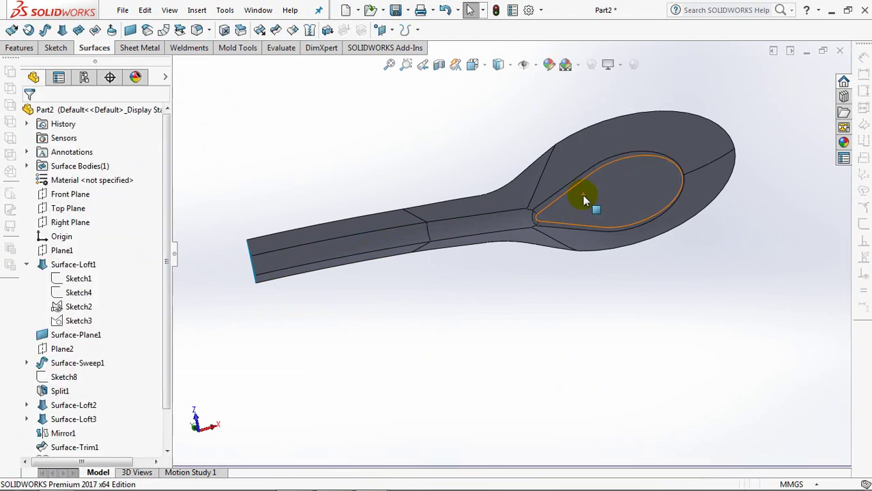
mouse_move(429, 139)
middle_down()
mouse_move(355, 350)
mouse_move(461, 292)
mouse_move(455, 331)
mouse_move(257, 176)
mouse_move(333, 284)
mouse_move(325, 228)
middle_up()
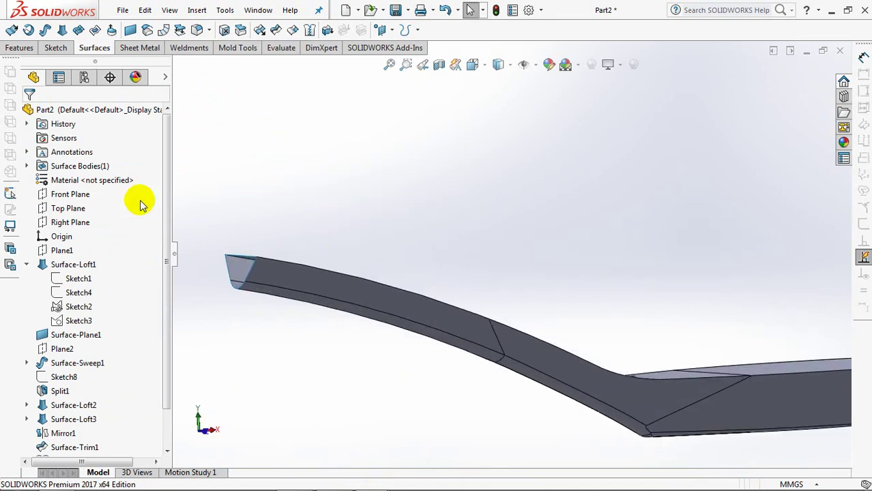
- Start a sketch on the Front Plane, viewed normal and zoomed onto the handle end
click(70, 194)
click(80, 180)
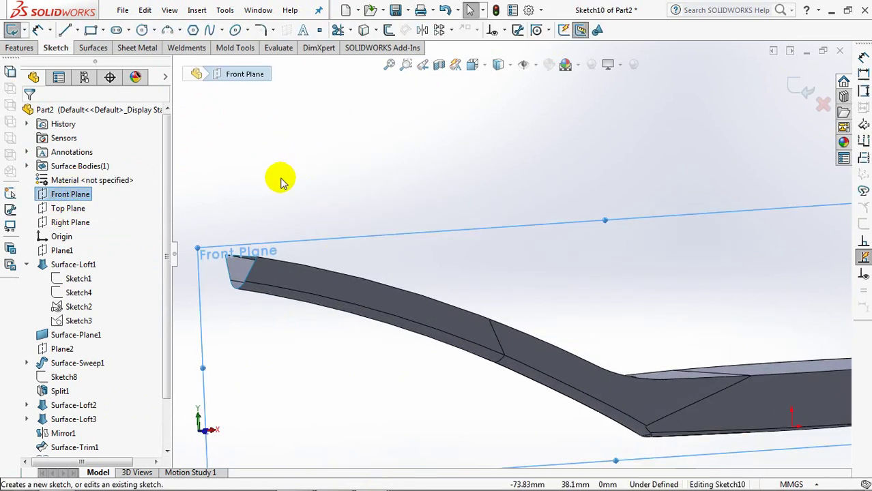
key(ctrl+8)
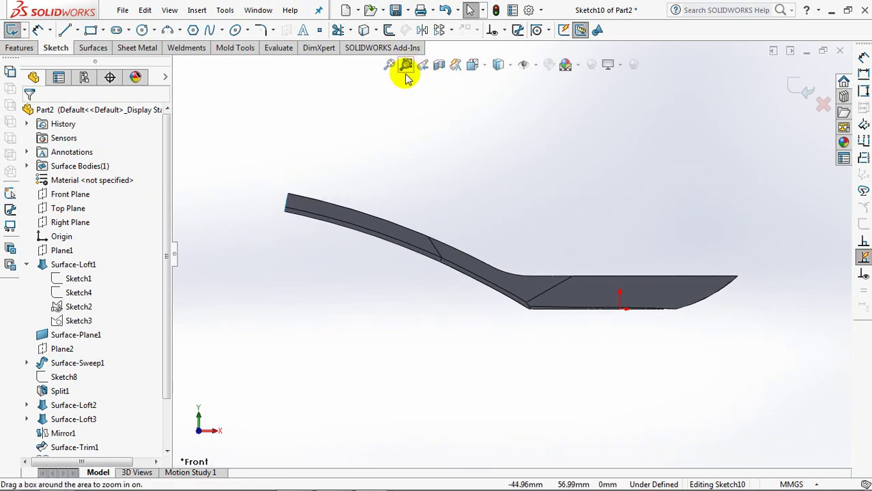
click(406, 68)
drag(237, 172, 335, 233)
click(405, 64)
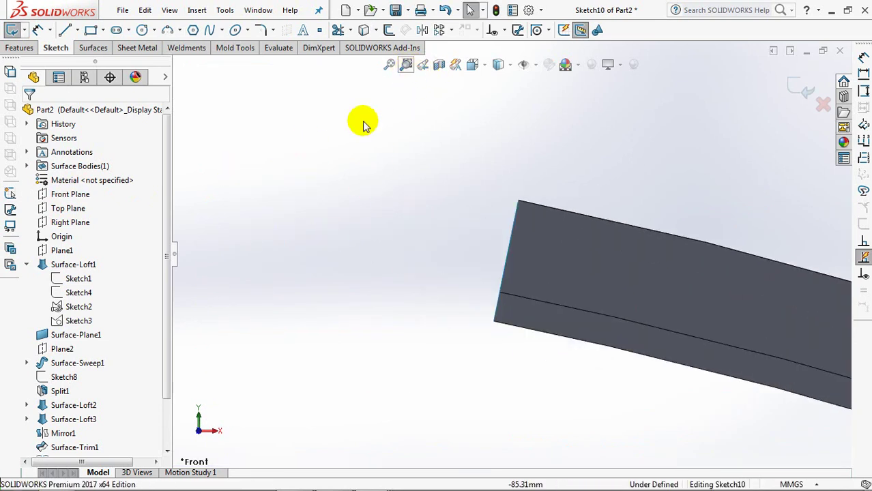
- Draw two connected 3-point arcs forming the rounded tip between the handle's corners
click(167, 31)
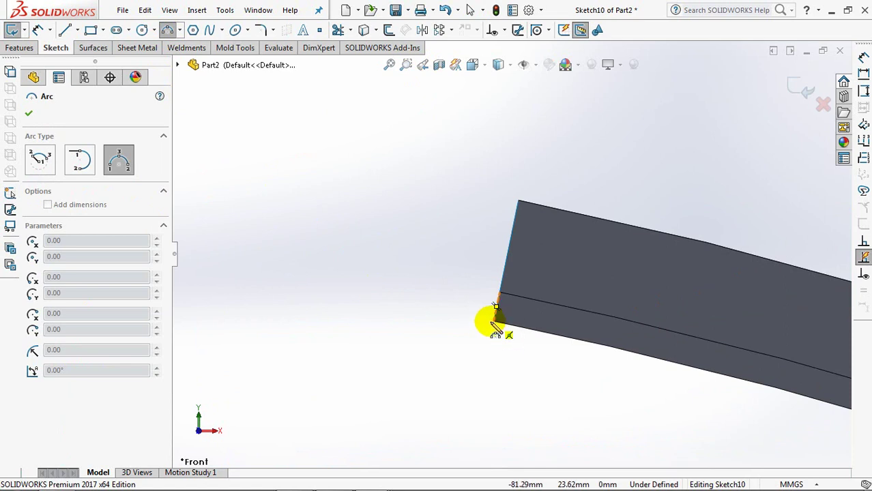
click(494, 321)
click(386, 177)
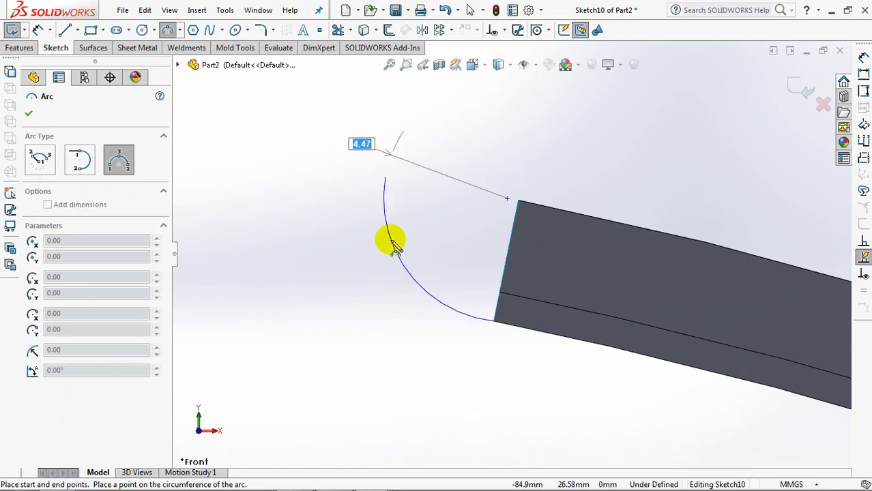
click(393, 243)
click(386, 178)
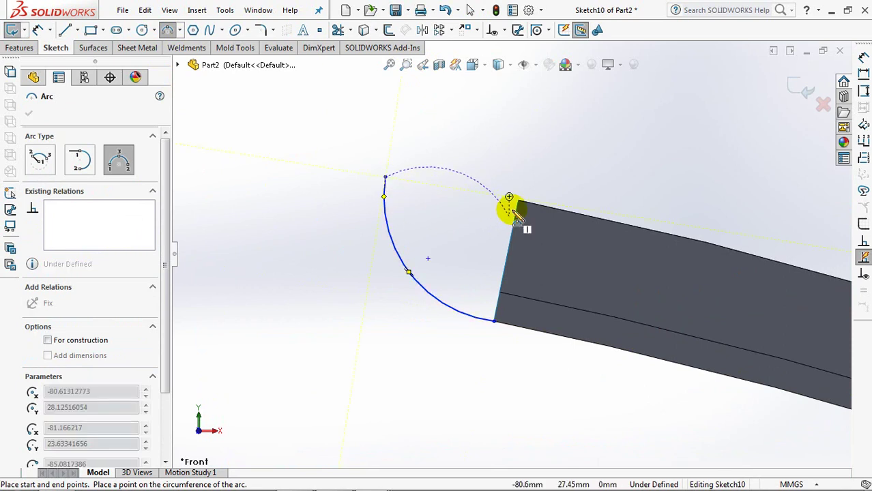
click(508, 198)
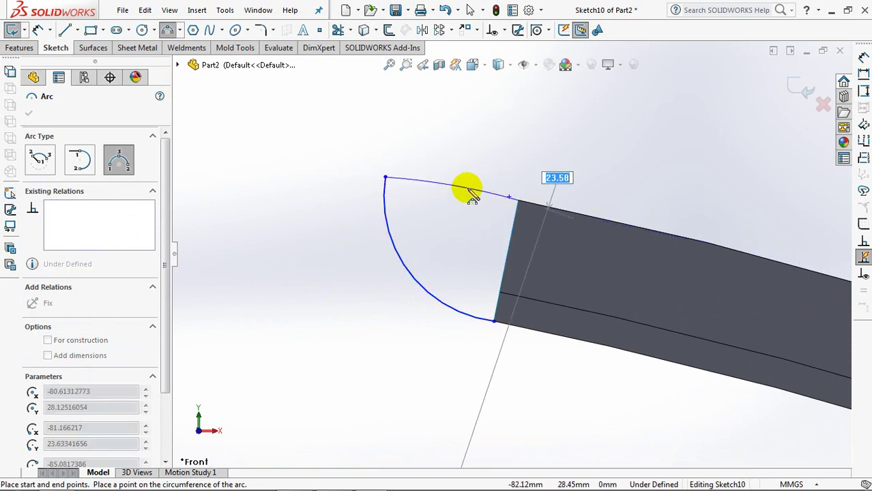
click(468, 190)
right_click(469, 192)
click(492, 201)
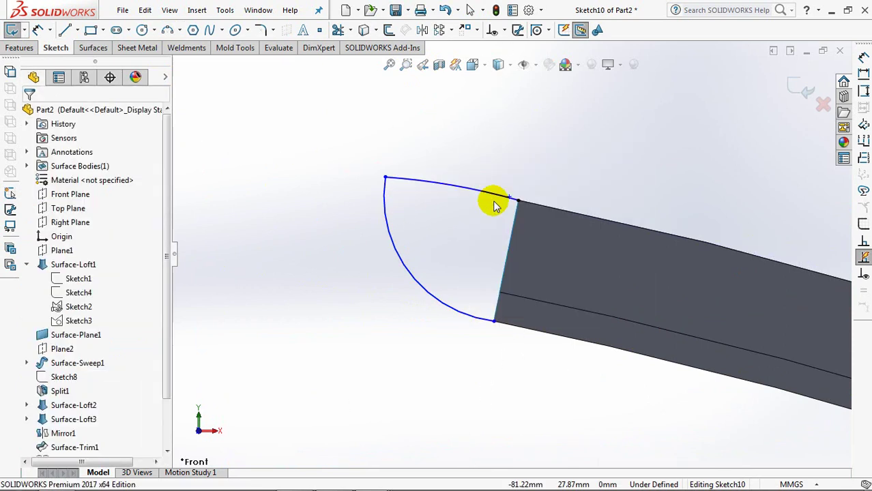
- Add Merge, Tangent and Coradial relations tying the arcs to the handle edges and corner
click(503, 31)
click(519, 59)
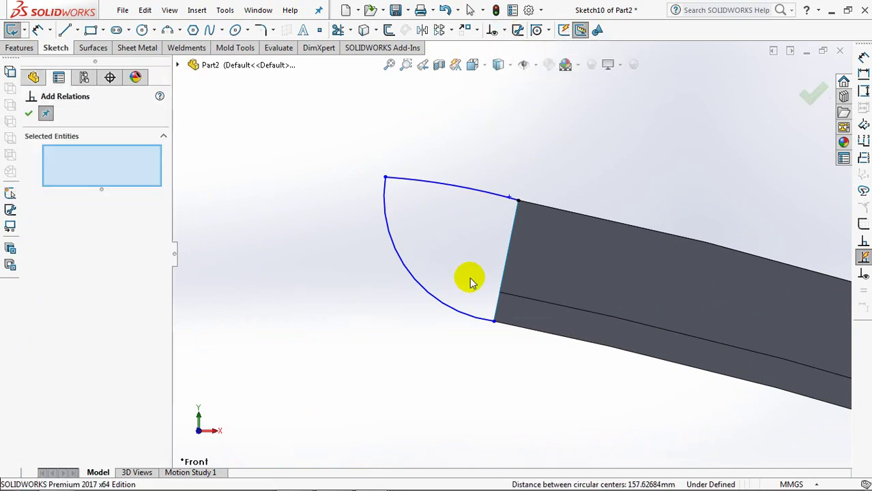
click(465, 318)
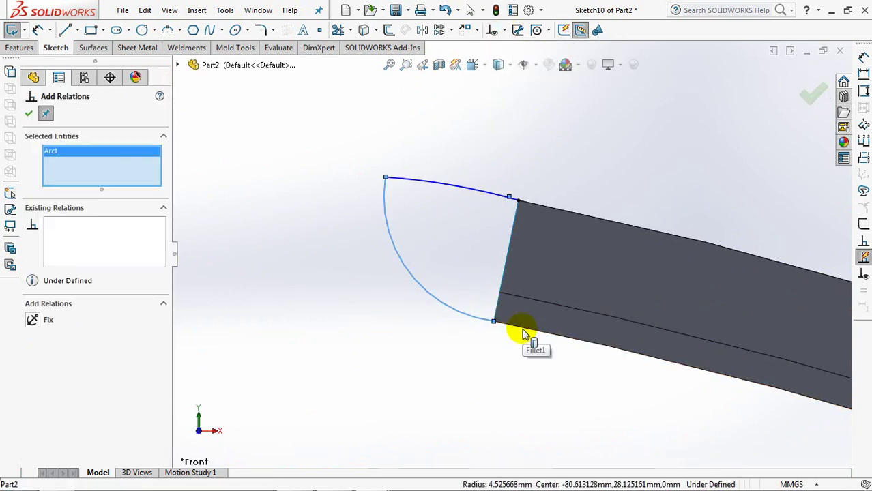
click(518, 342)
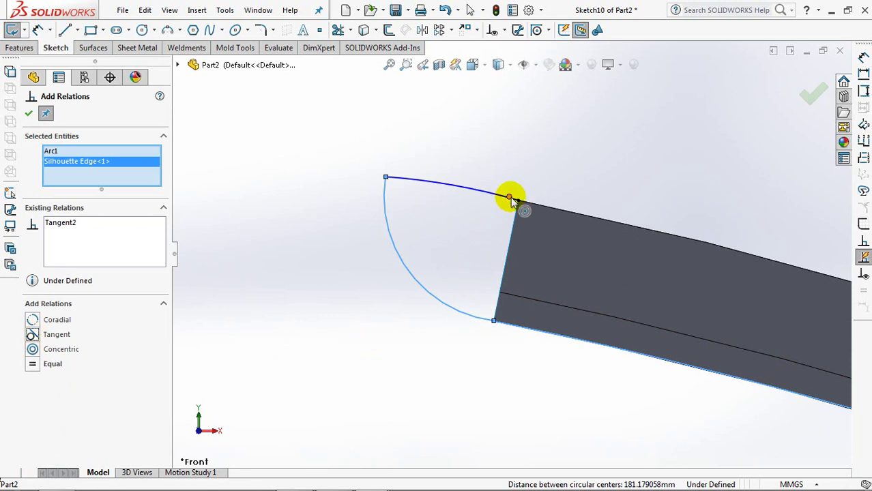
click(510, 198)
click(519, 200)
click(33, 364)
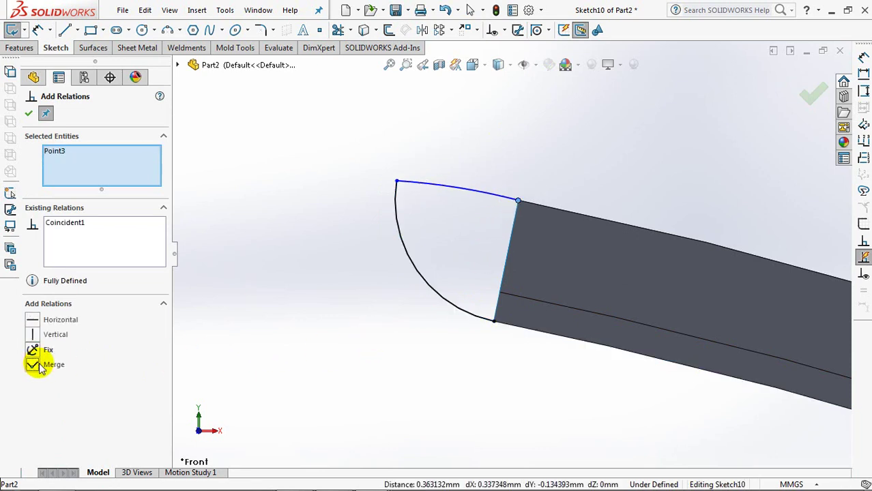
click(448, 190)
click(554, 207)
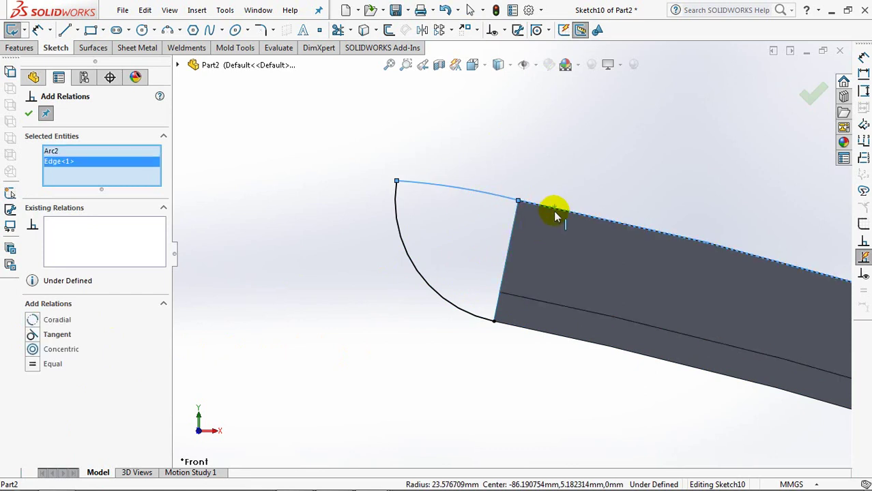
click(32, 335)
click(33, 321)
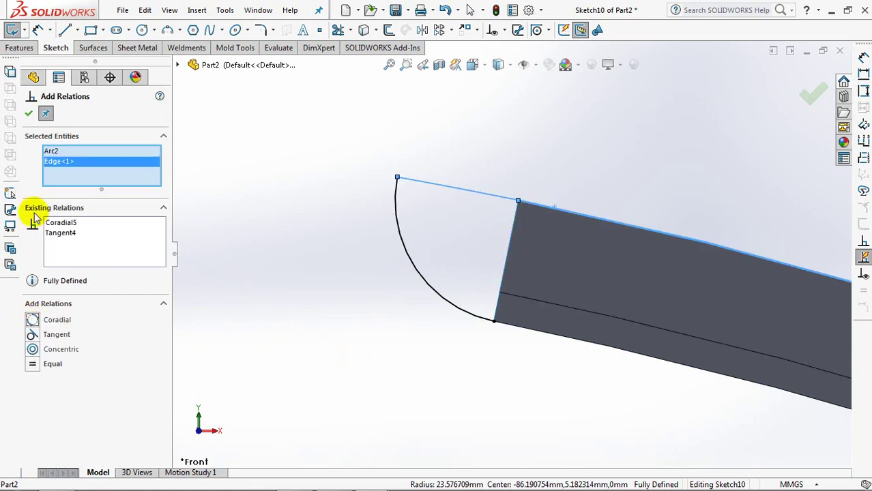
click(18, 116)
- Make the upper arc construction geometry and close the fully defined tip sketch
click(419, 185)
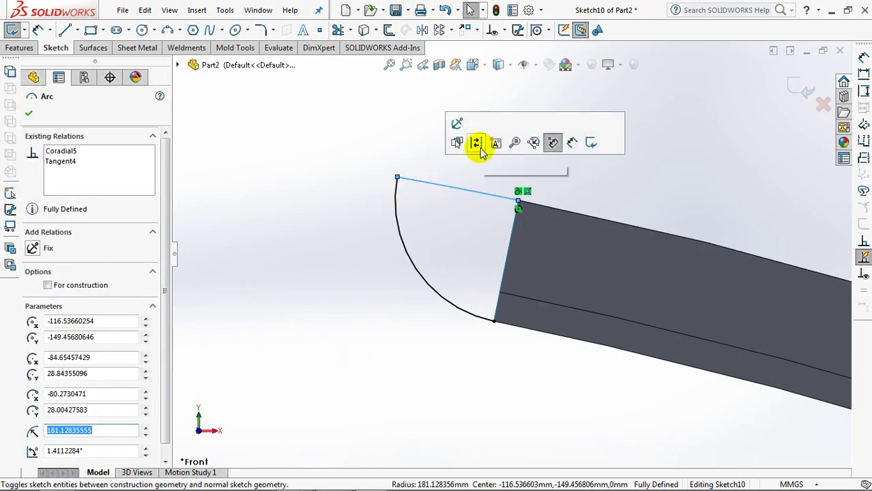
click(478, 159)
mouse_move(481, 162)
middle_down()
mouse_move(486, 189)
mouse_move(457, 325)
mouse_move(446, 345)
mouse_move(423, 351)
mouse_move(408, 397)
middle_up()
click(801, 87)
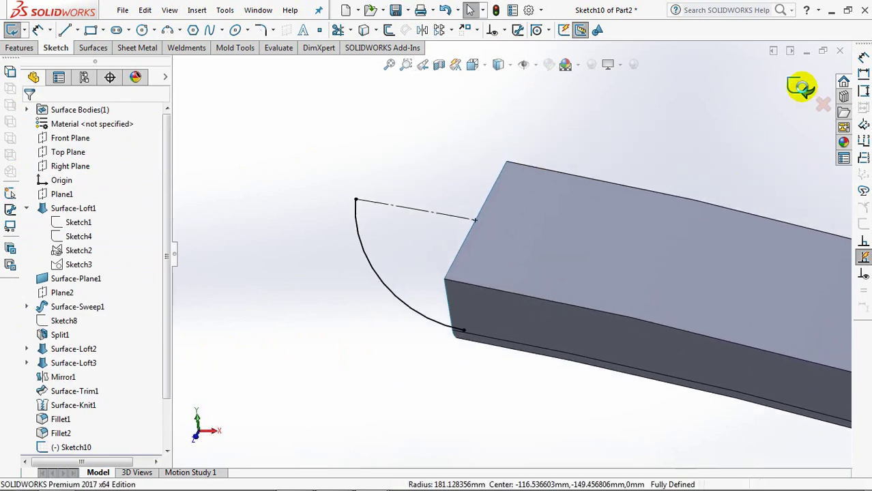
click(56, 47)
- Draw a 3D sketch arc across the handle end face through Sketch10's outer tip point
click(24, 30)
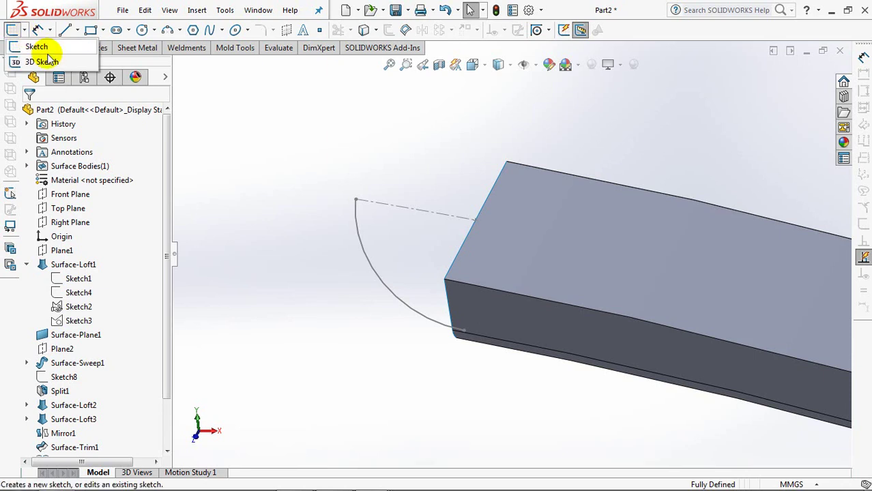
click(41, 59)
click(167, 30)
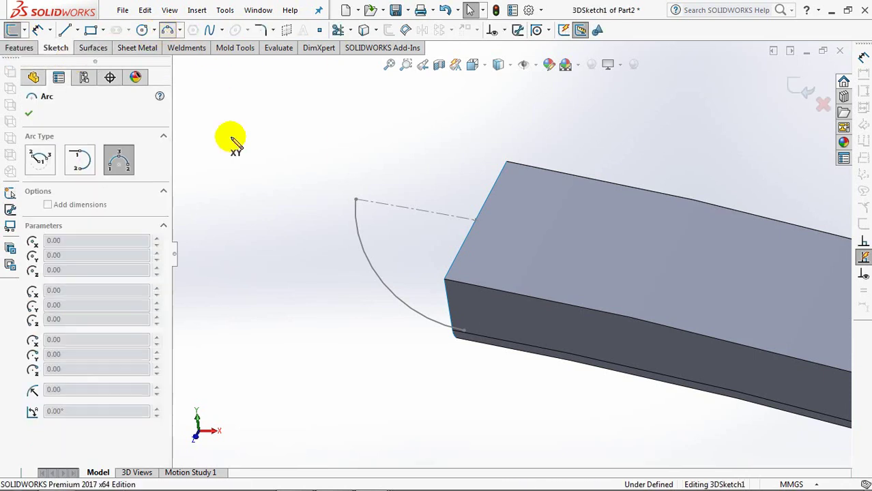
click(507, 162)
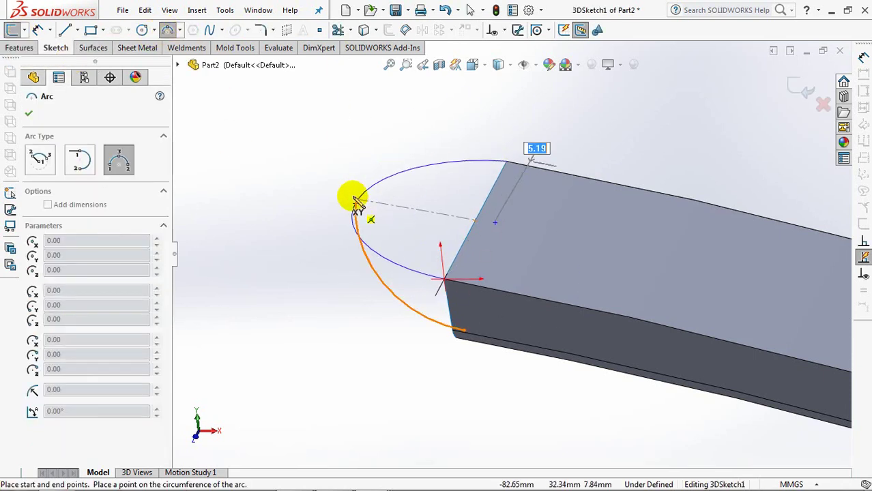
click(355, 200)
key(Escape)
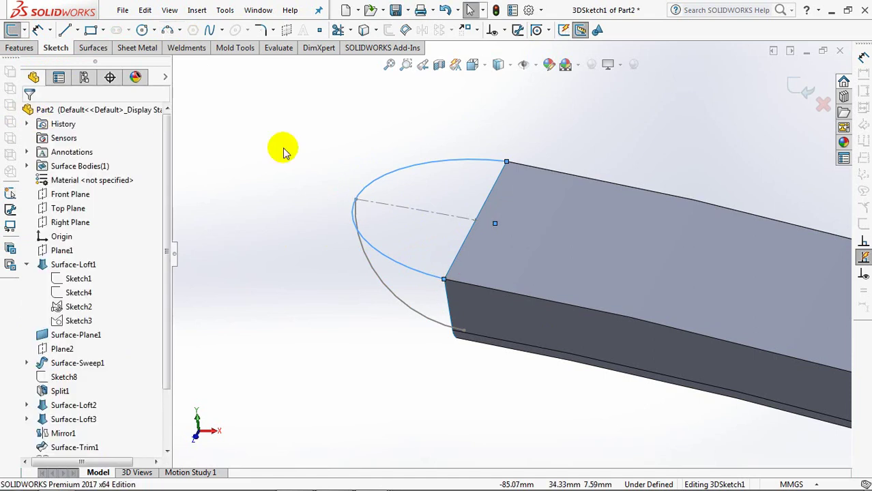
click(415, 162)
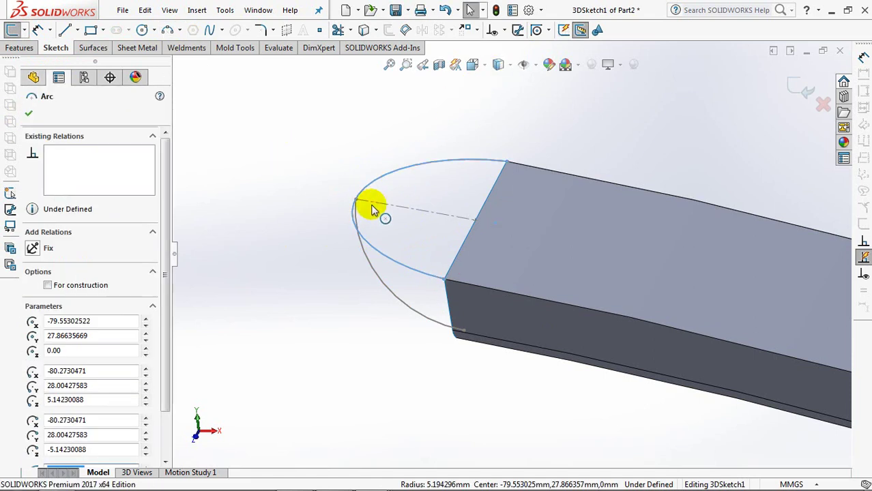
ctrl+click(355, 200)
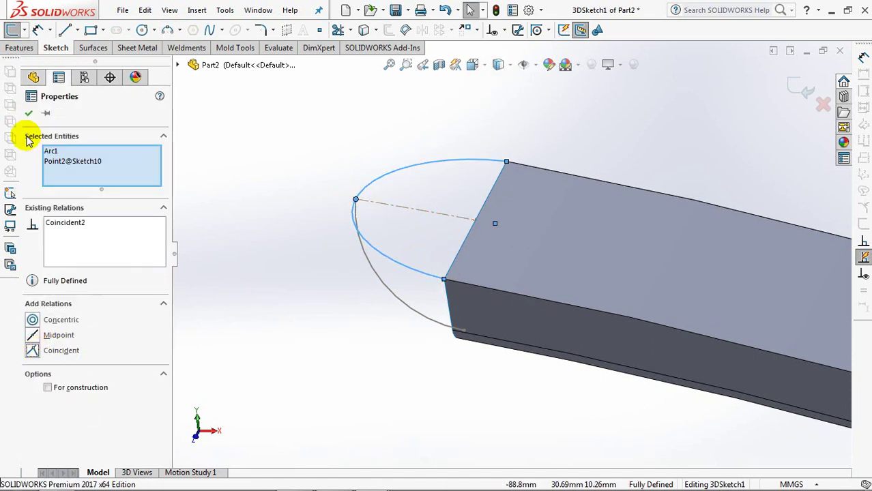
key(Escape)
click(797, 89)
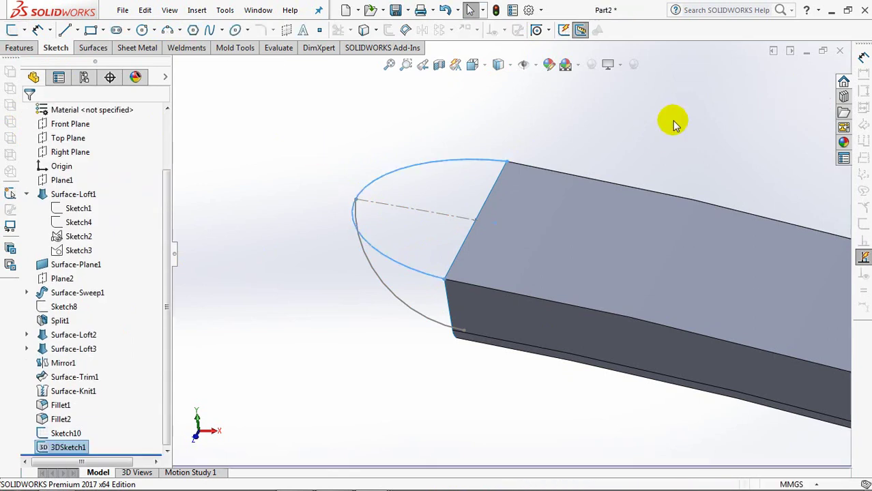
middle_drag(562, 133, 589, 135)
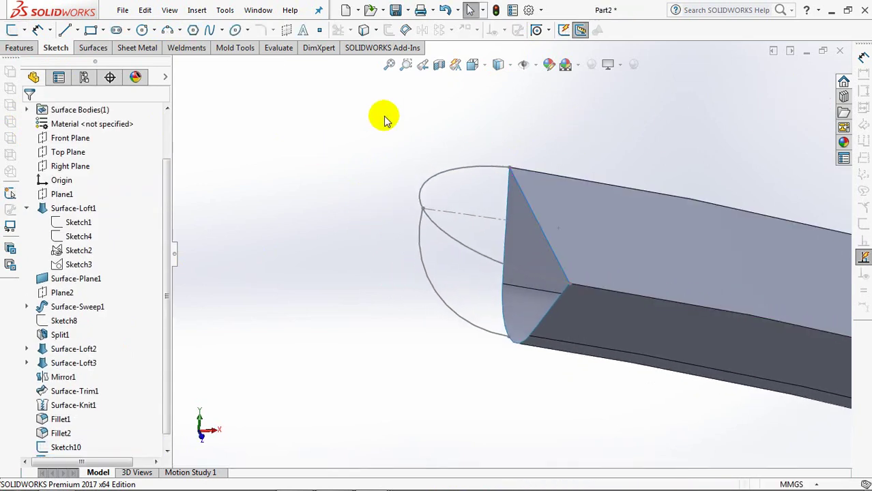
- Start a surface loft with the handle end-face edges grouped as the first profile
click(86, 54)
click(62, 30)
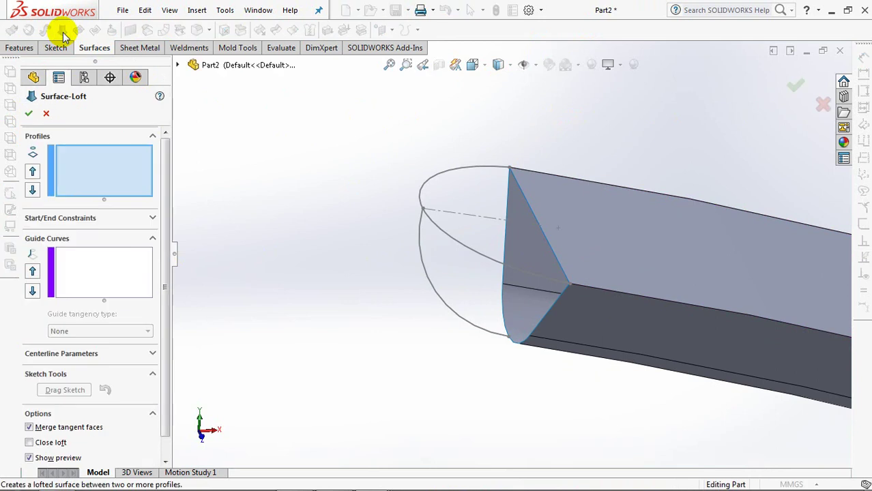
right_click(410, 332)
click(457, 128)
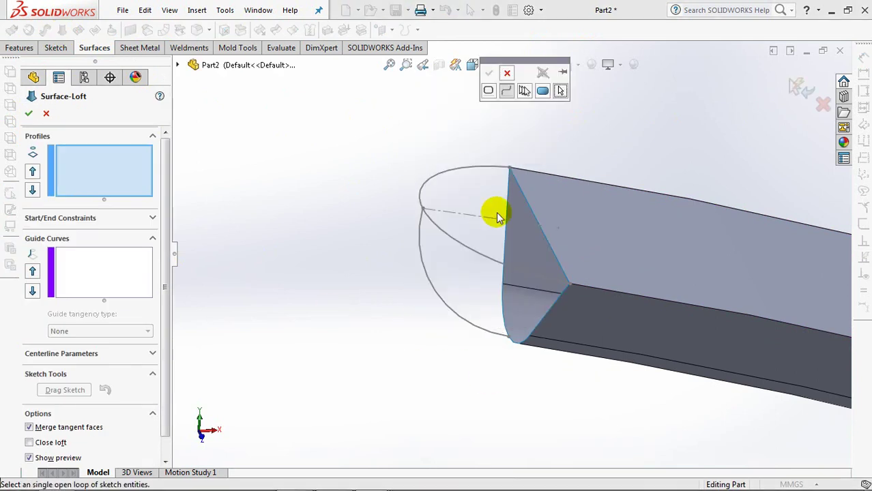
click(524, 91)
click(505, 215)
click(501, 302)
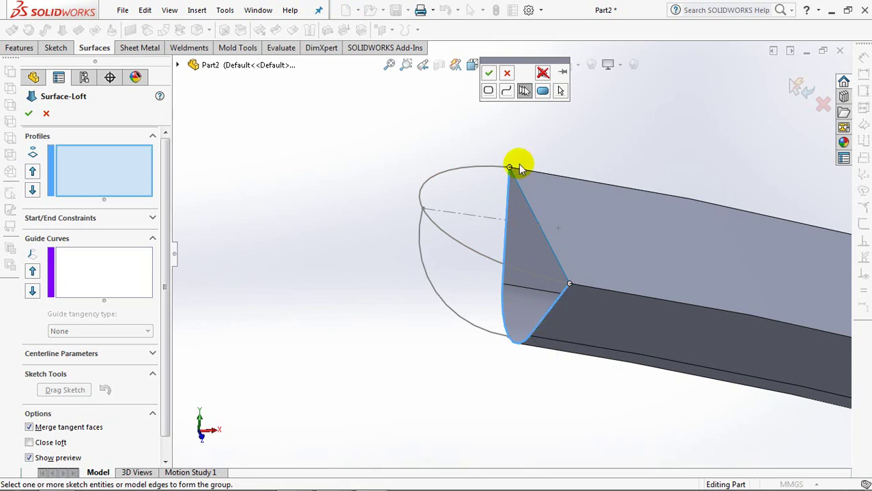
click(489, 73)
- Complete Surface-Loft4 with 3DSketch1 as second profile, Sketch10 guide and Tangency To Face start
click(436, 175)
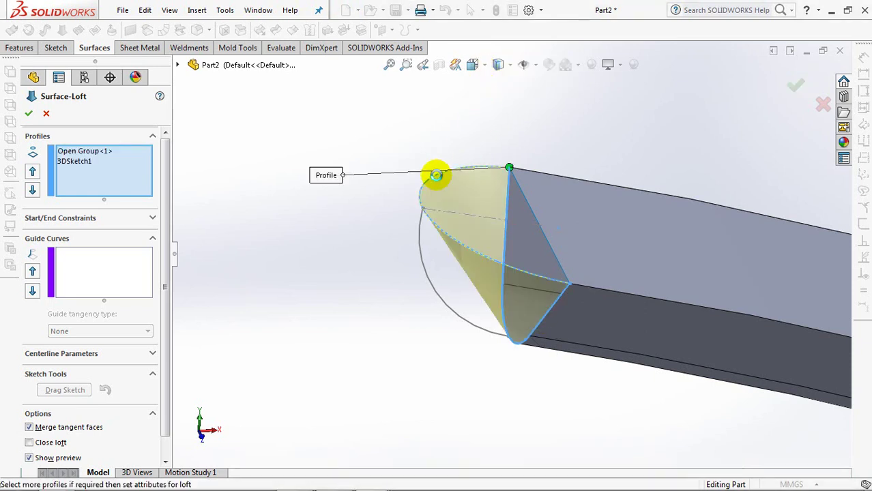
click(134, 292)
click(446, 311)
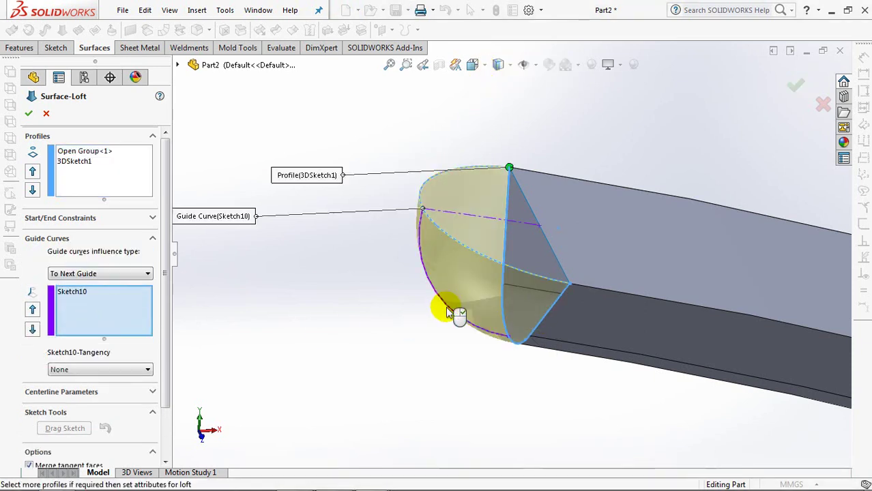
click(96, 219)
click(99, 247)
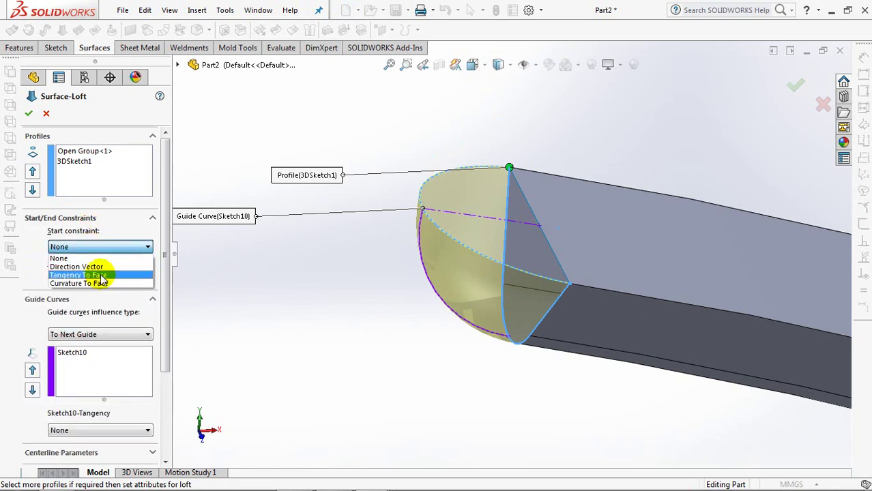
click(102, 274)
click(28, 111)
- Cap the handle tip opening with a fill surface bounded by its curved and top edges
click(96, 31)
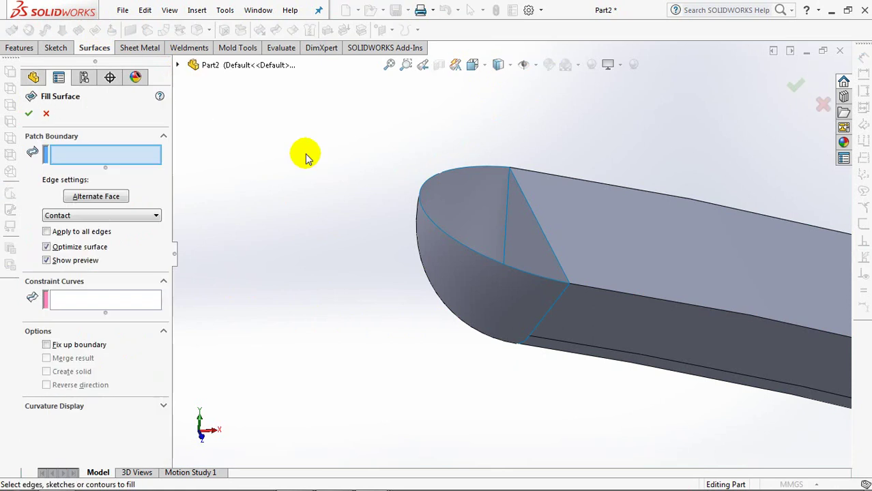
click(438, 176)
click(521, 188)
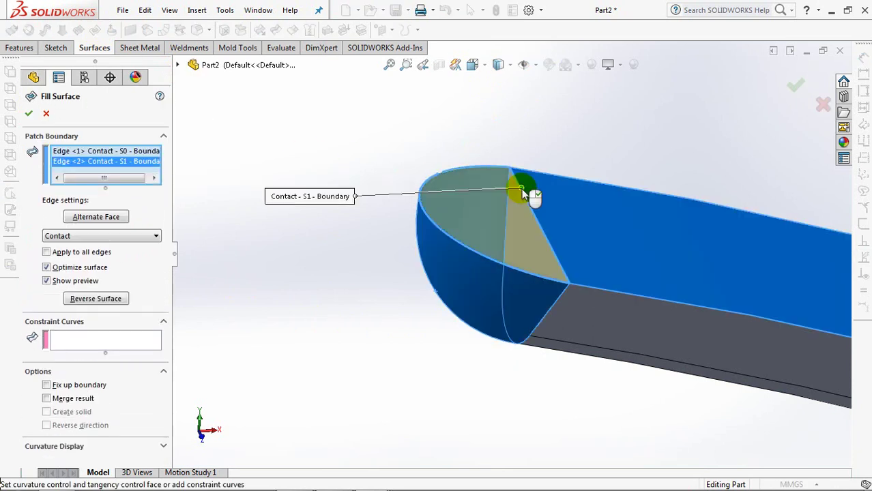
key(Return)
middle_drag(352, 176, 286, 163)
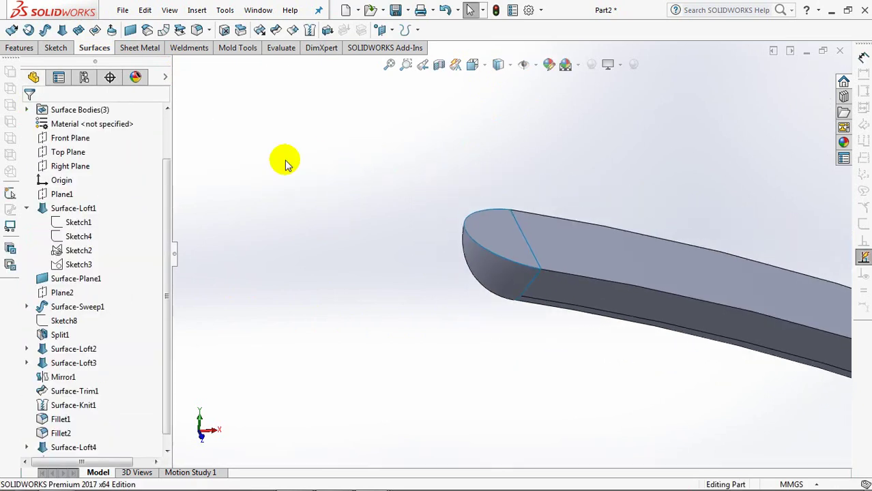
- Knit Surface-Fill1, Surface-Loft4 and Fillet2 into a solid spoon body
click(309, 31)
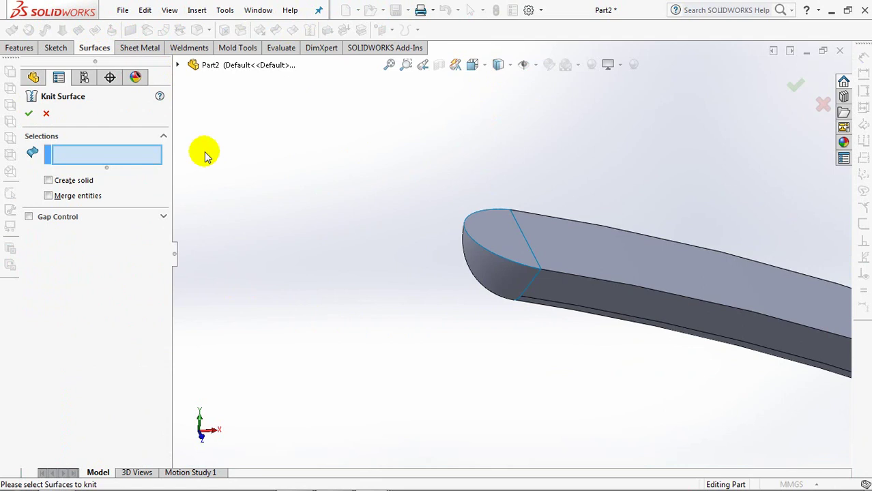
click(499, 247)
click(564, 287)
click(575, 255)
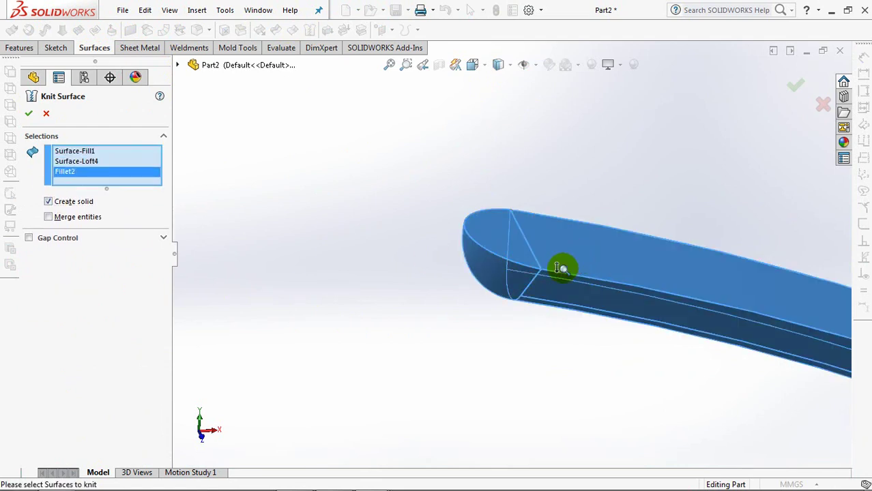
scroll(558, 266, up, 3)
scroll(485, 301, up, 2)
middle_drag(403, 292, 344, 338)
click(28, 117)
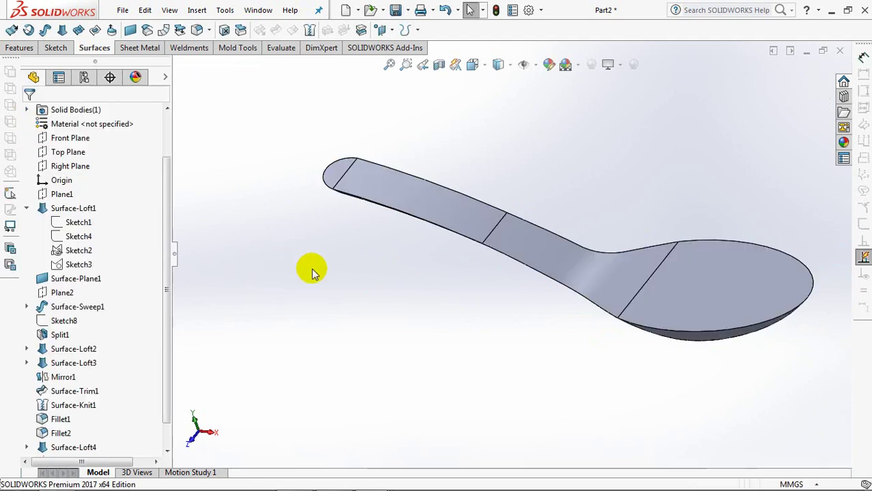
middle_drag(311, 268, 335, 236)
scroll(398, 204, down, 3)
scroll(382, 184, down, 2)
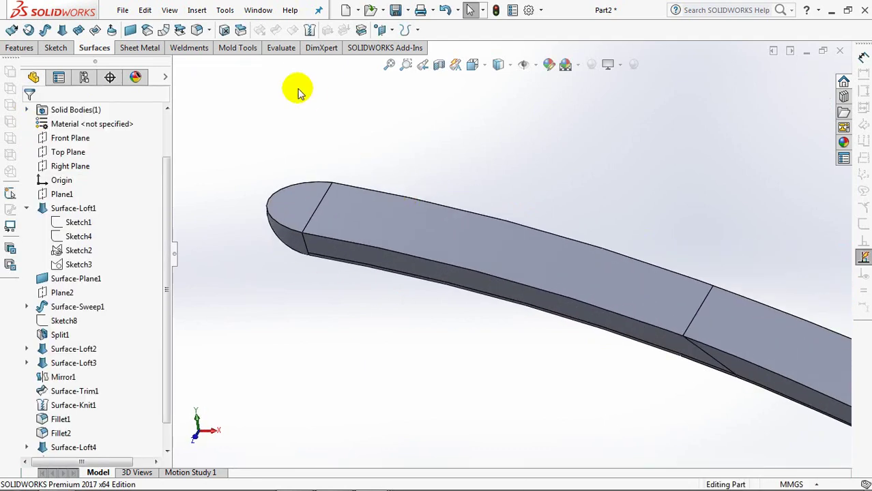
- Delete and patch the flat face at the handle tip
click(225, 30)
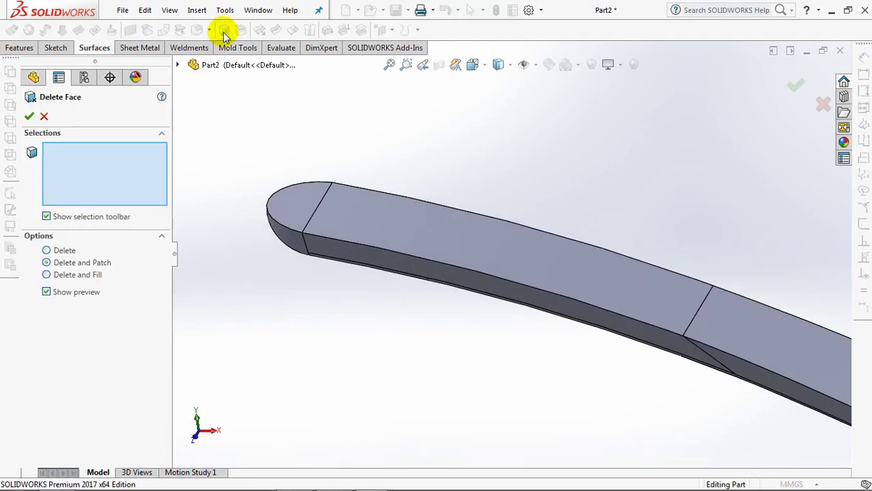
click(297, 213)
key(Return)
scroll(284, 334, up, 3)
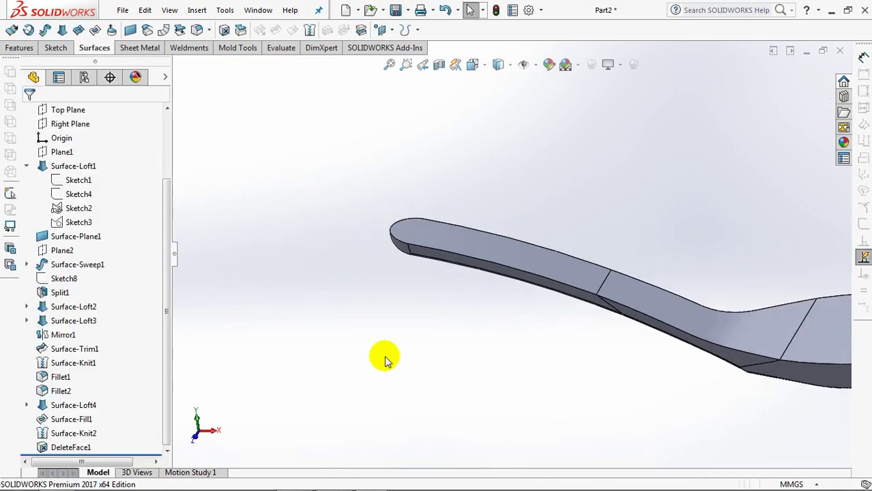
scroll(265, 335, up, 3)
scroll(277, 341, up, 1)
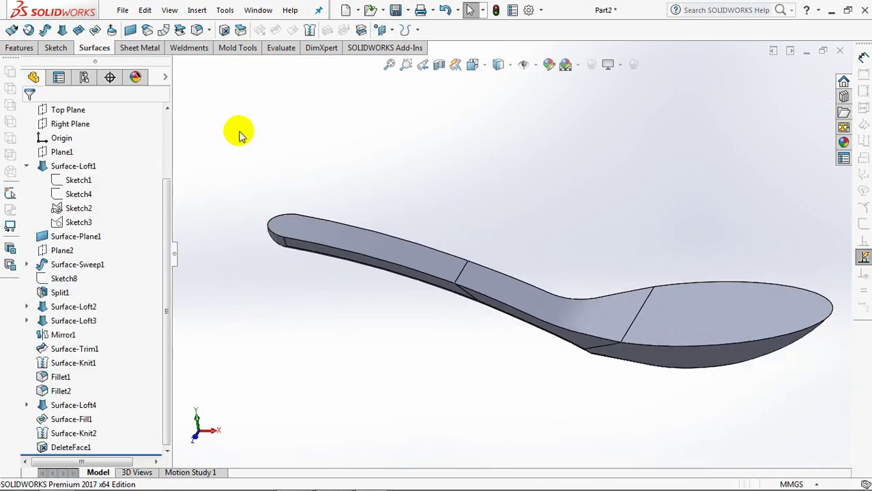
- Shell the spoon 0.6 mm thick, removing the handle, neck and bowl top faces
click(15, 48)
click(311, 31)
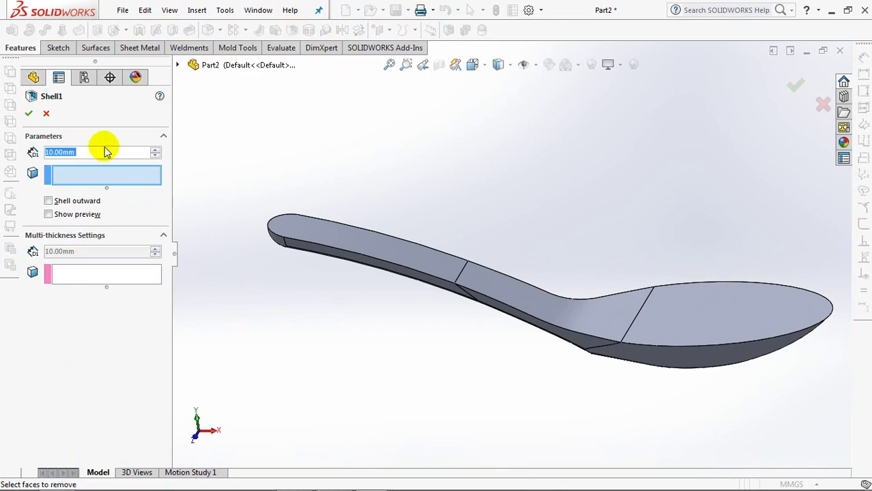
text(0.6)
key(Tab)
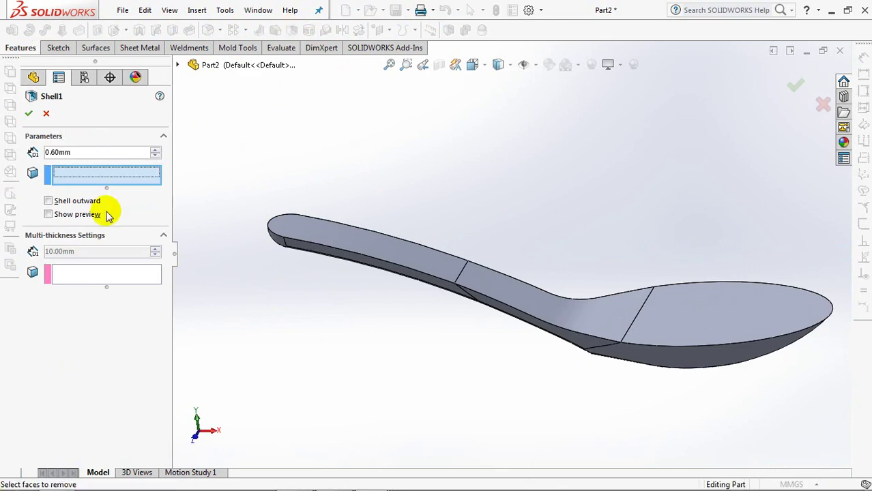
click(375, 247)
click(500, 288)
click(656, 321)
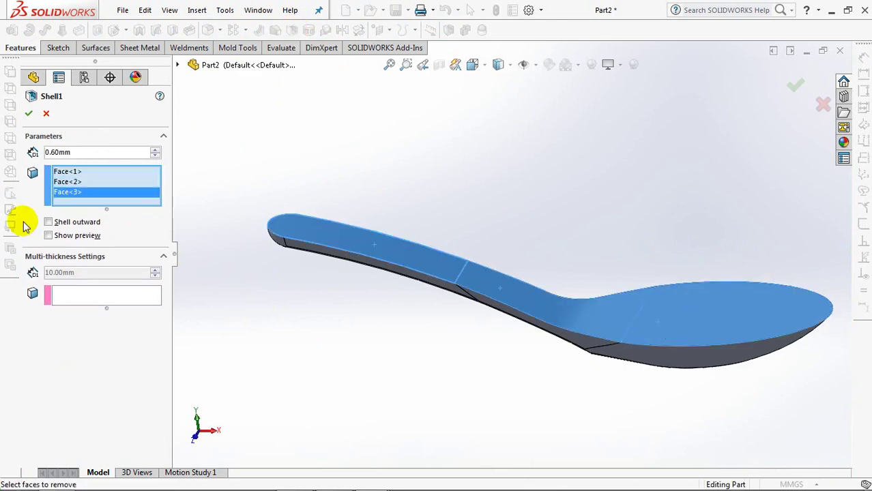
click(50, 236)
mouse_move(303, 330)
middle_down()
mouse_move(380, 368)
mouse_move(356, 430)
middle_up()
click(28, 113)
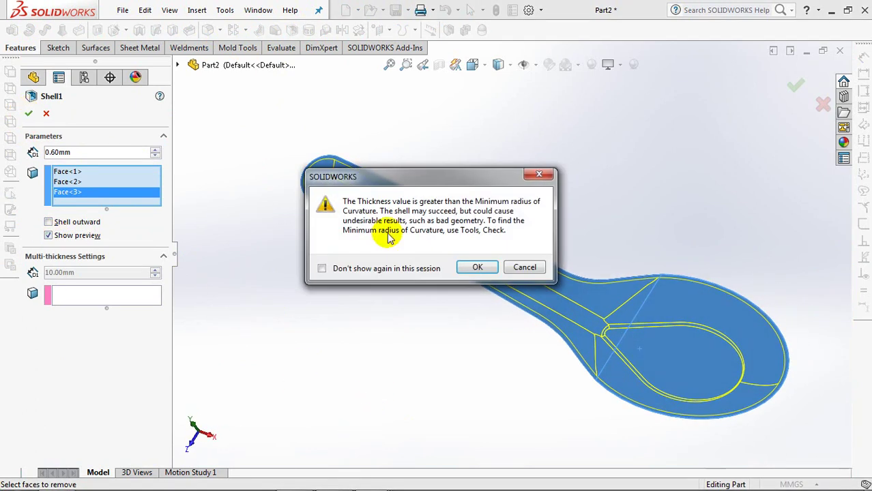
click(471, 269)
middle_drag(391, 336, 404, 322)
click(208, 29)
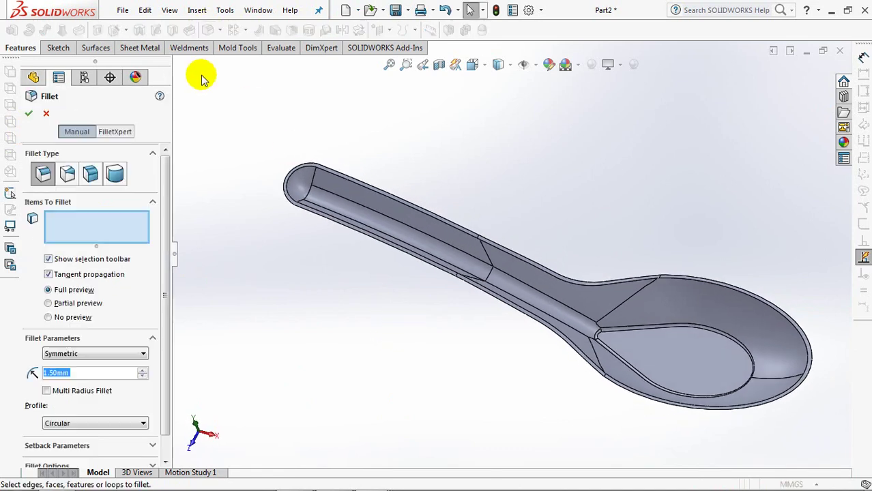
- Fillet all 11 rim edges of the shelled spoon at 0.8 mm using the right loop
click(89, 373)
text(0.8)
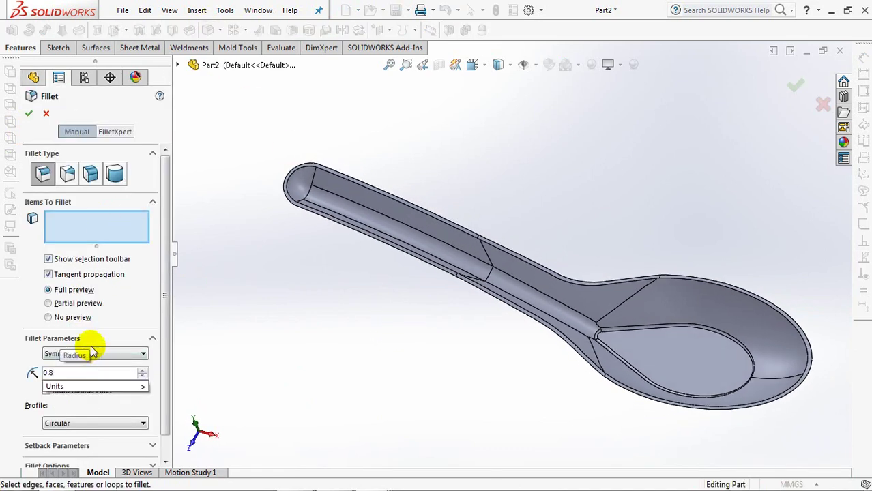
click(84, 225)
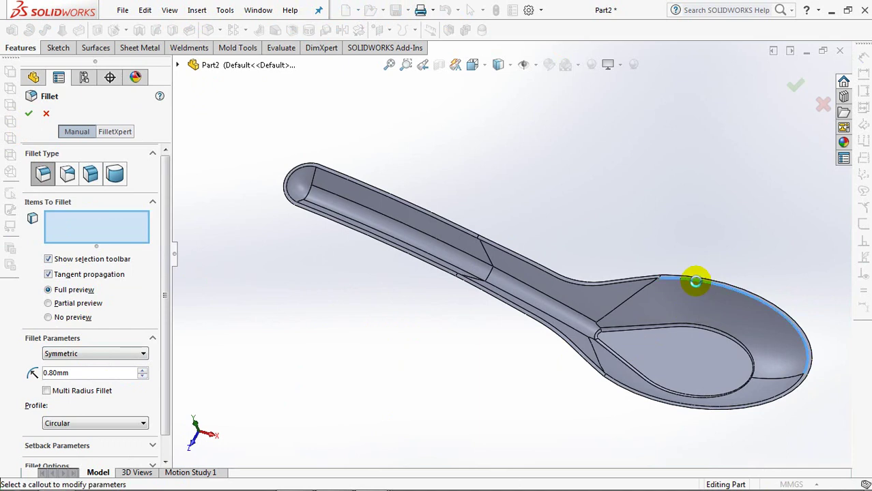
click(695, 281)
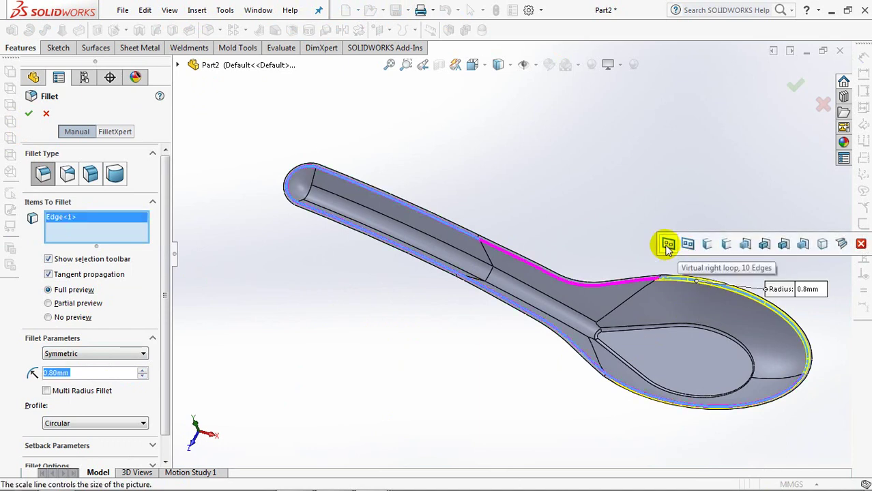
click(668, 244)
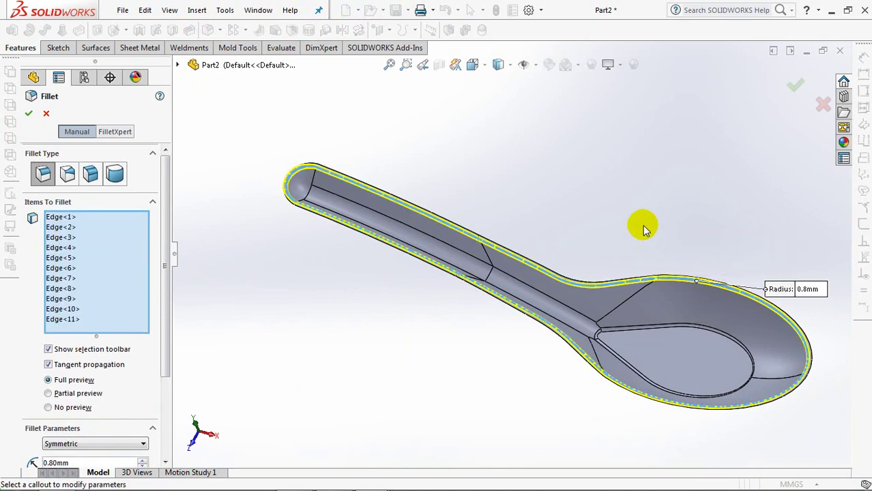
middle_drag(645, 230, 783, 175)
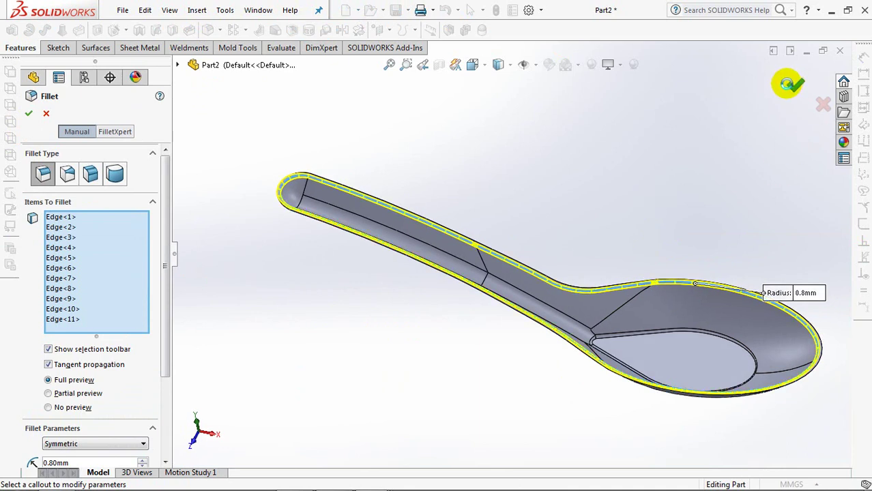
click(790, 88)
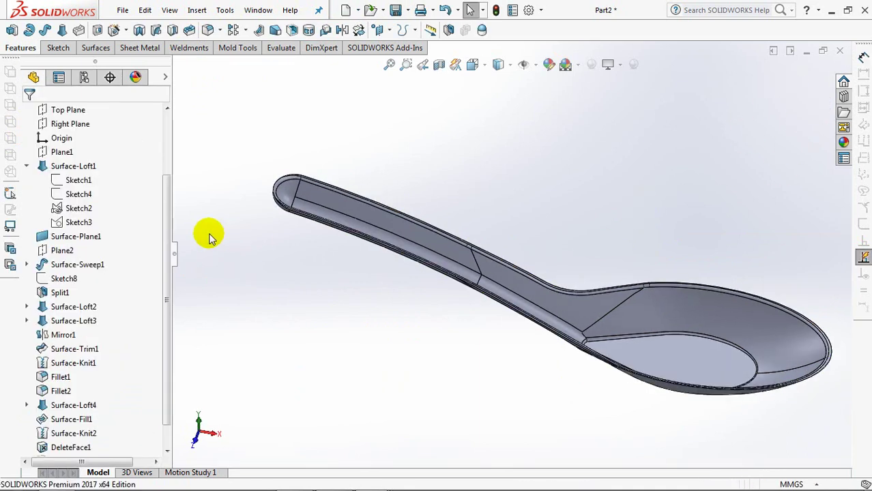
- Zoom and orbit around the spoon to inspect the bowl interior
scroll(258, 230, down, 5)
scroll(487, 282, up, 3)
scroll(486, 219, down, 2)
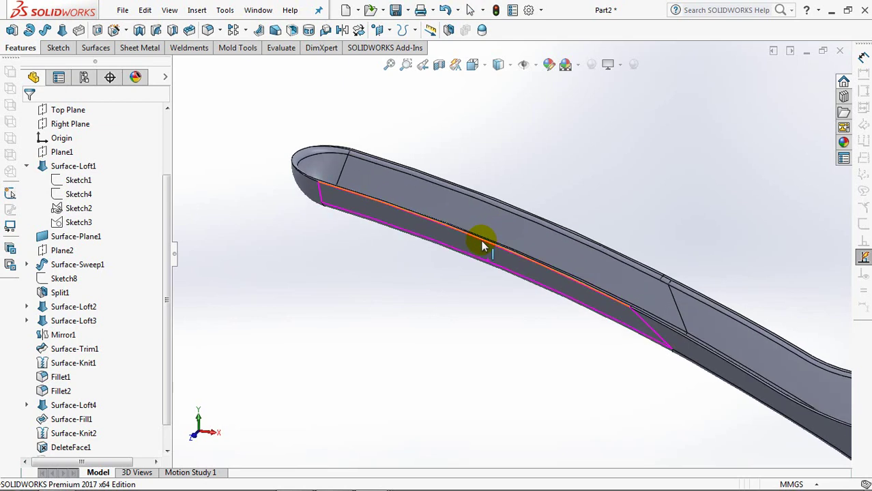
scroll(464, 304, up, 4)
middle_drag(464, 304, 481, 335)
scroll(675, 290, down, 2)
scroll(588, 218, up, 2)
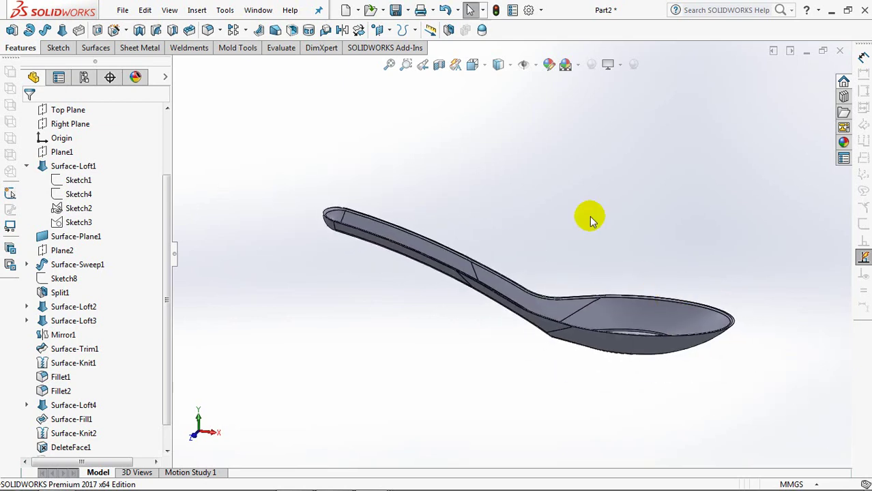
middle_drag(588, 218, 565, 243)
drag(168, 217, 170, 151)
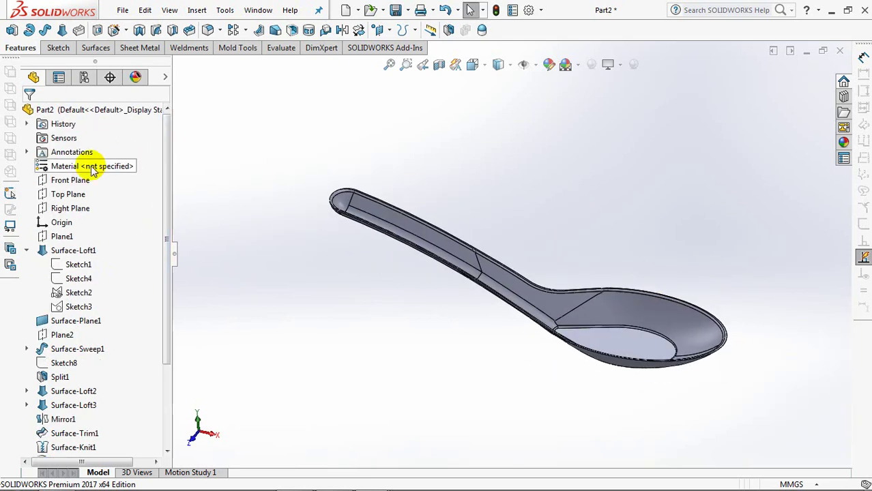
- Assign PP Film from the SOLIDWORKS Plastics library as the spoon's material
right_click(75, 168)
click(117, 170)
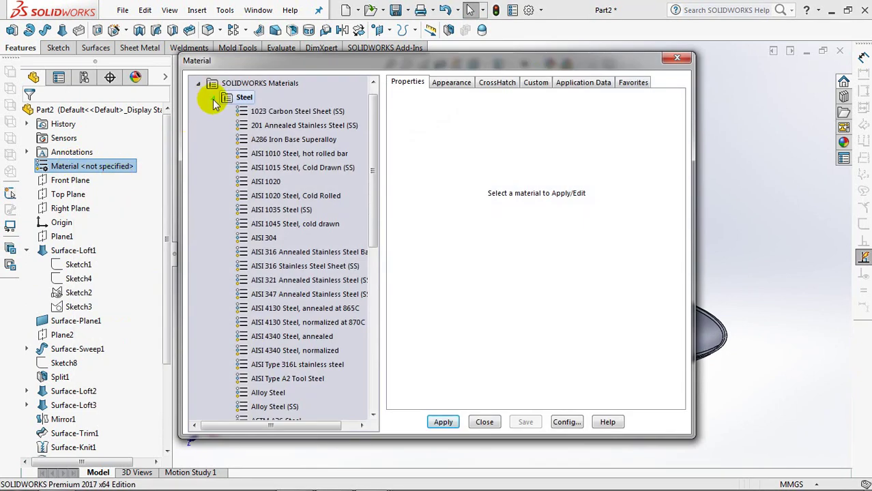
click(214, 100)
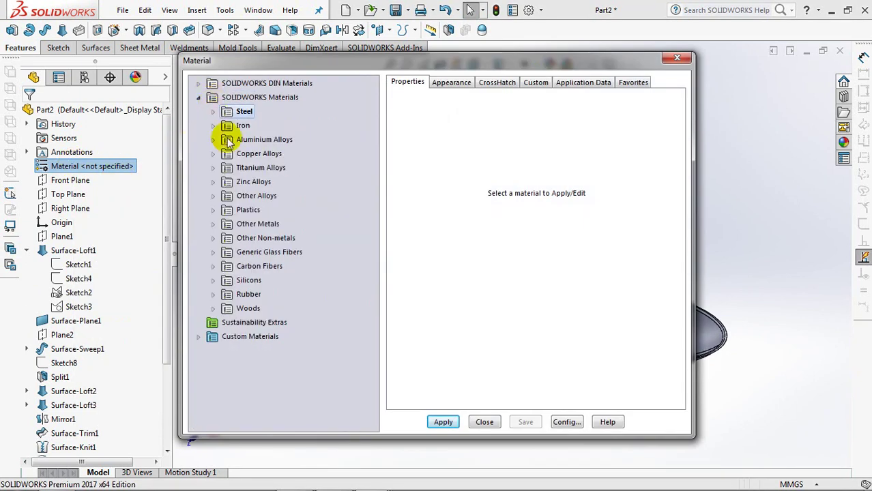
click(212, 211)
scroll(379, 278, down, 2)
scroll(386, 308, down, 2)
scroll(389, 311, down, 1)
click(263, 335)
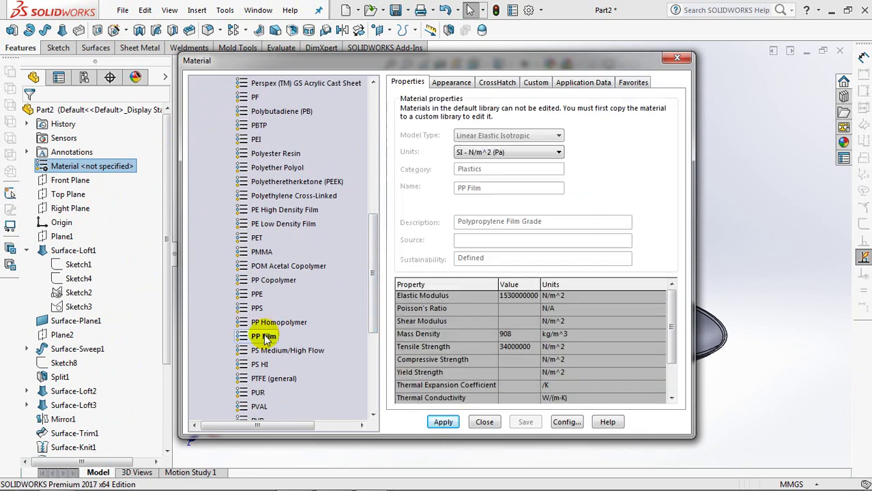
click(445, 423)
click(484, 422)
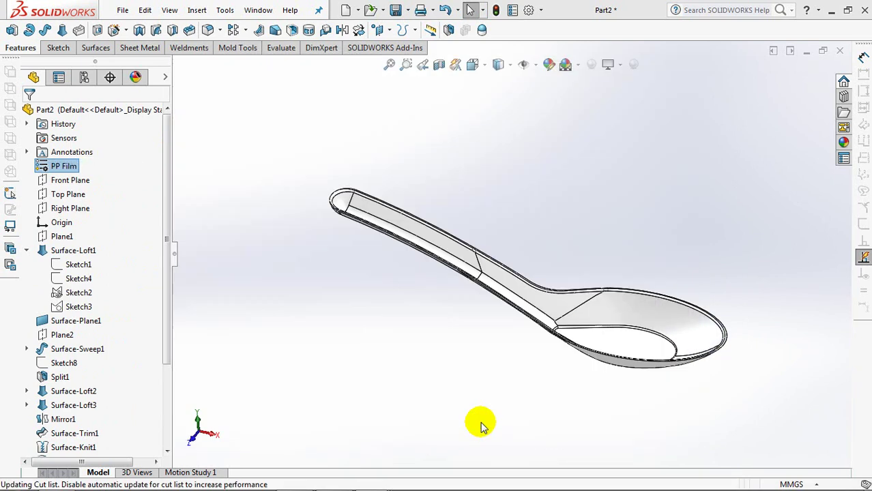
- Read the spoon's mass properties (1.32 grams, 1449.77 mm³ volume), then orbit to a side view
click(278, 52)
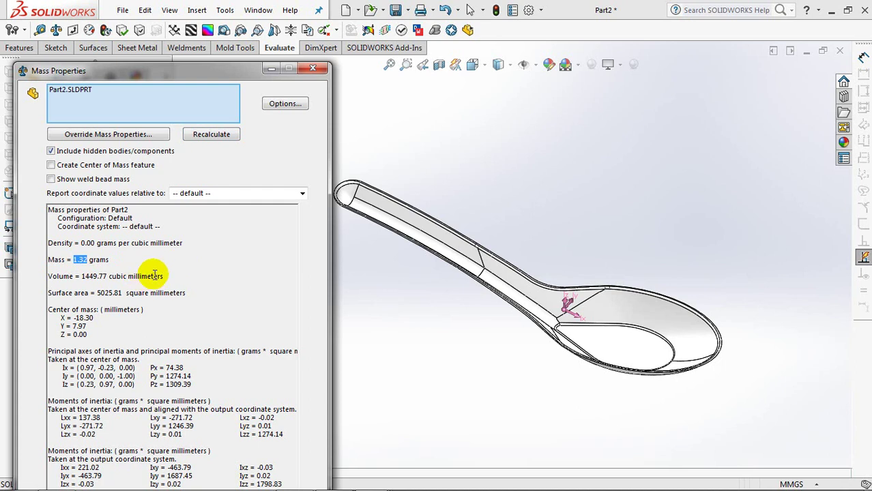
click(310, 70)
mouse_move(508, 160)
middle_down()
mouse_move(594, 244)
mouse_move(627, 91)
mouse_move(621, 205)
mouse_move(602, 234)
middle_up()
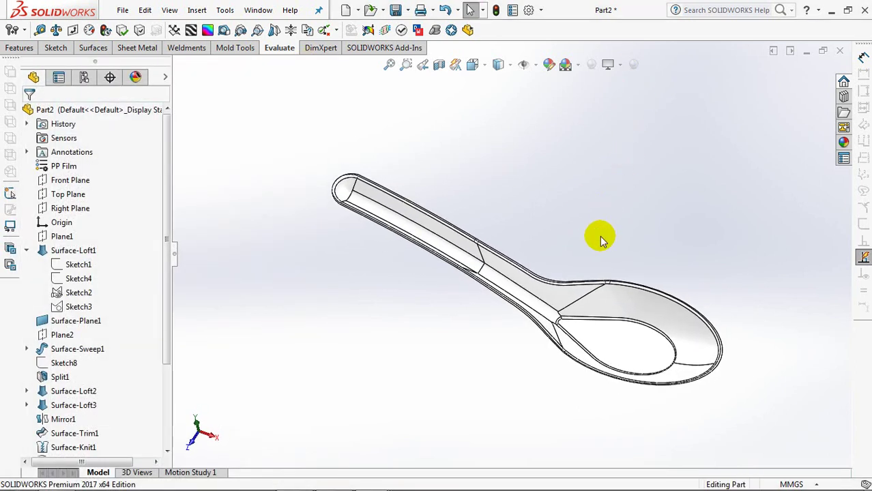